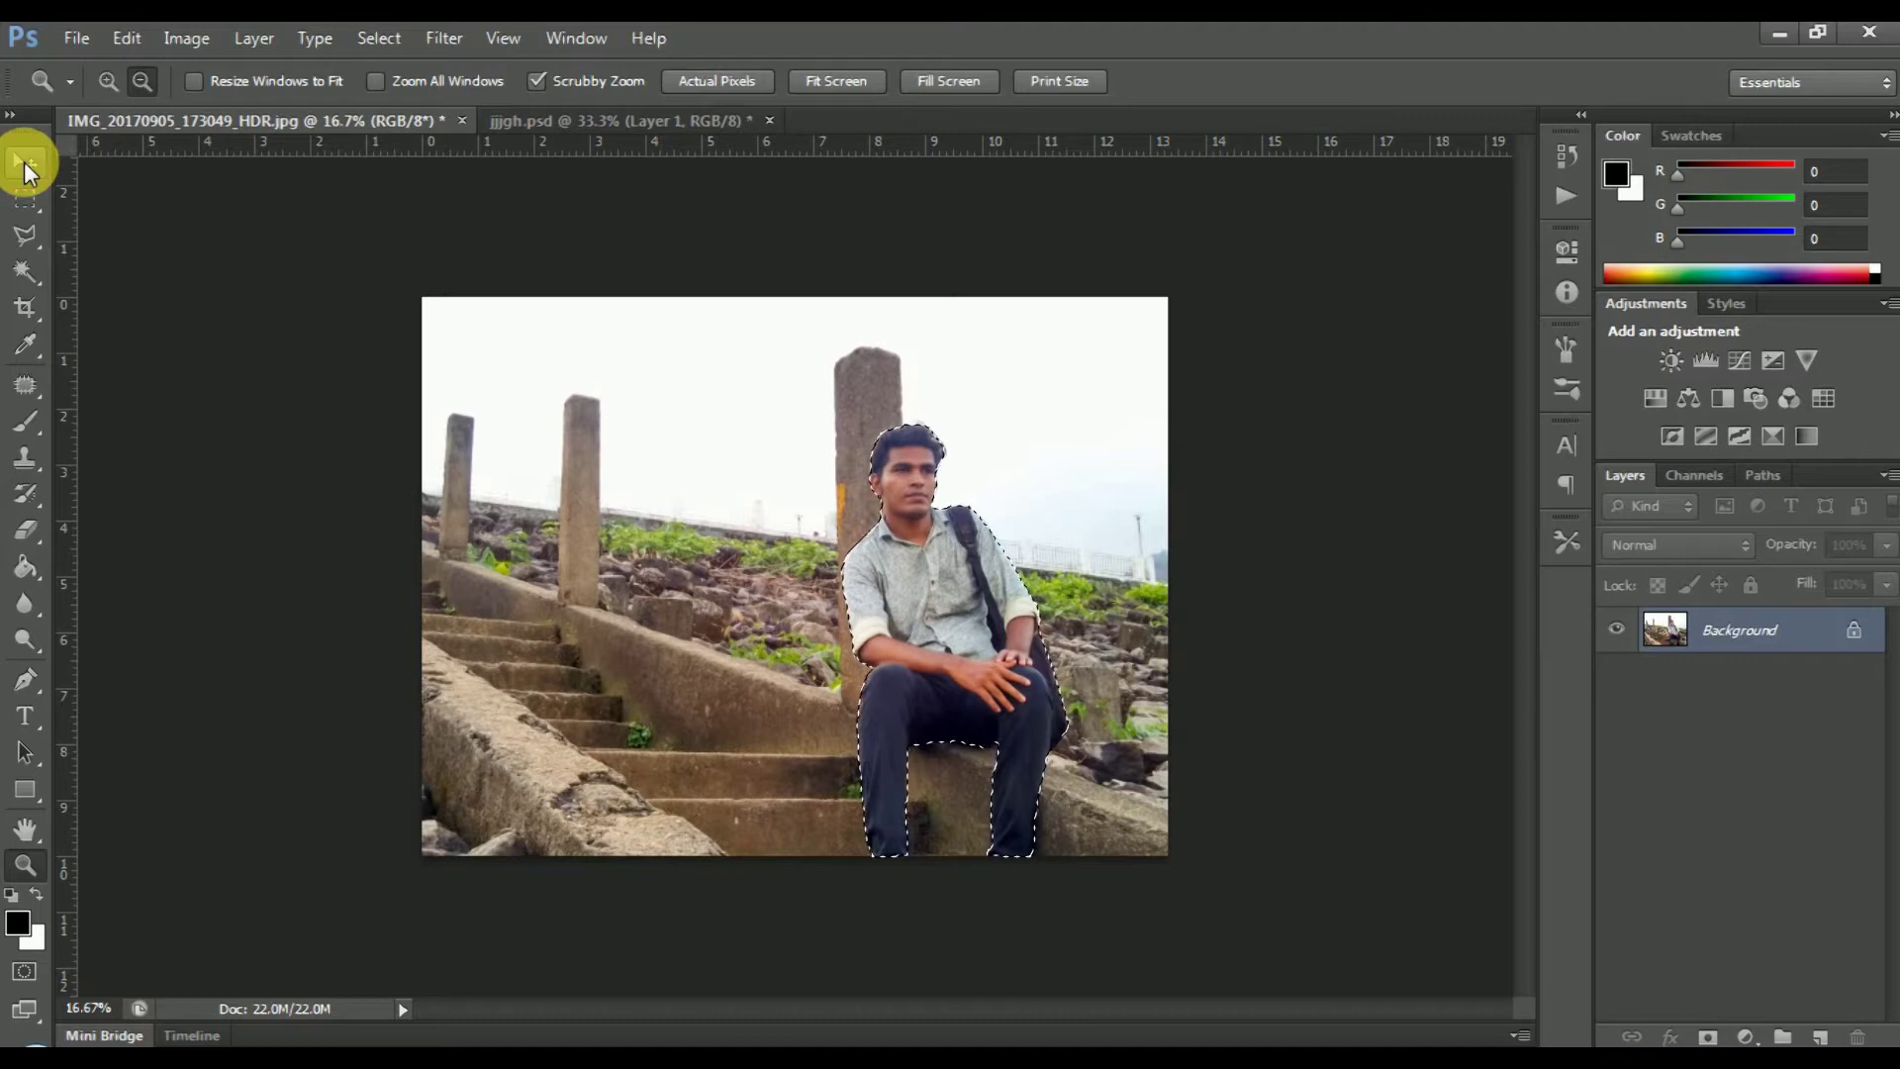
Switch to jjjgh.psd and check its dimensions in the Image Size dialog, keeping them as they are
left_click(24, 156)
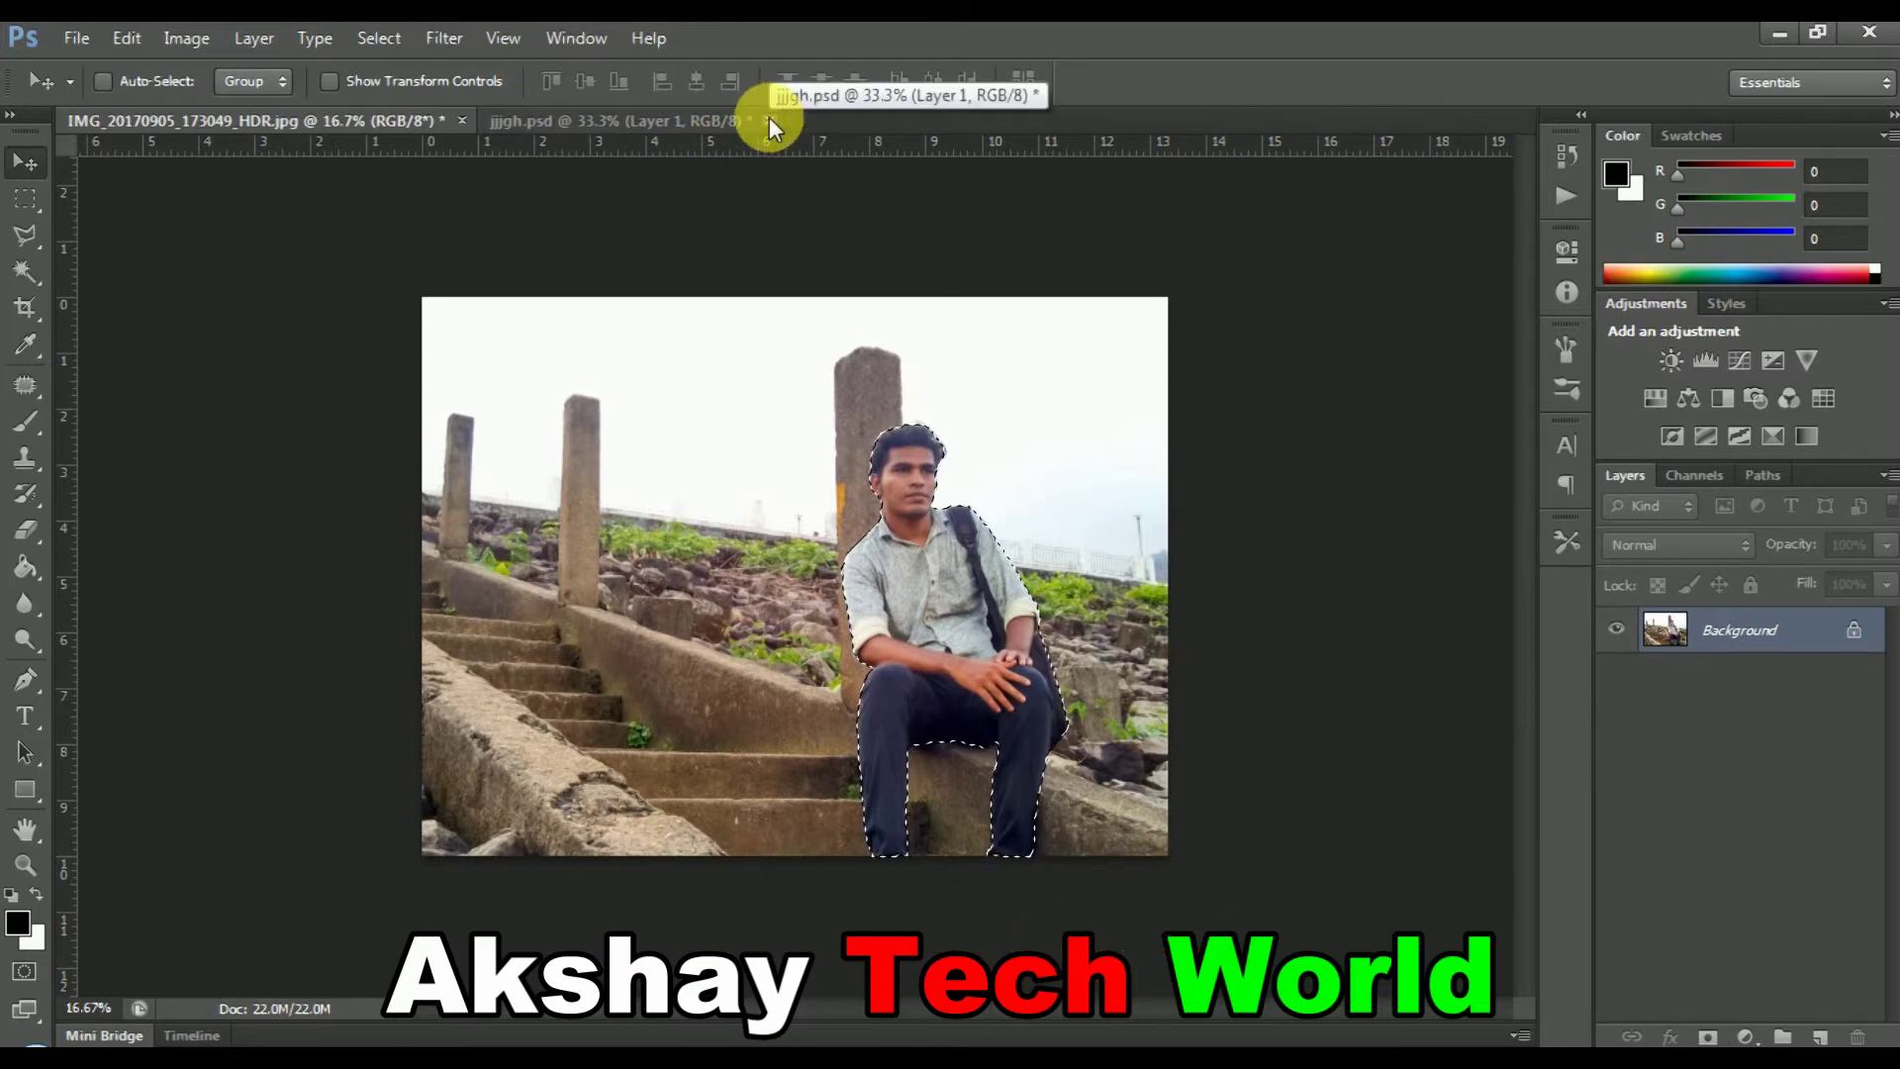
left_click(655, 116)
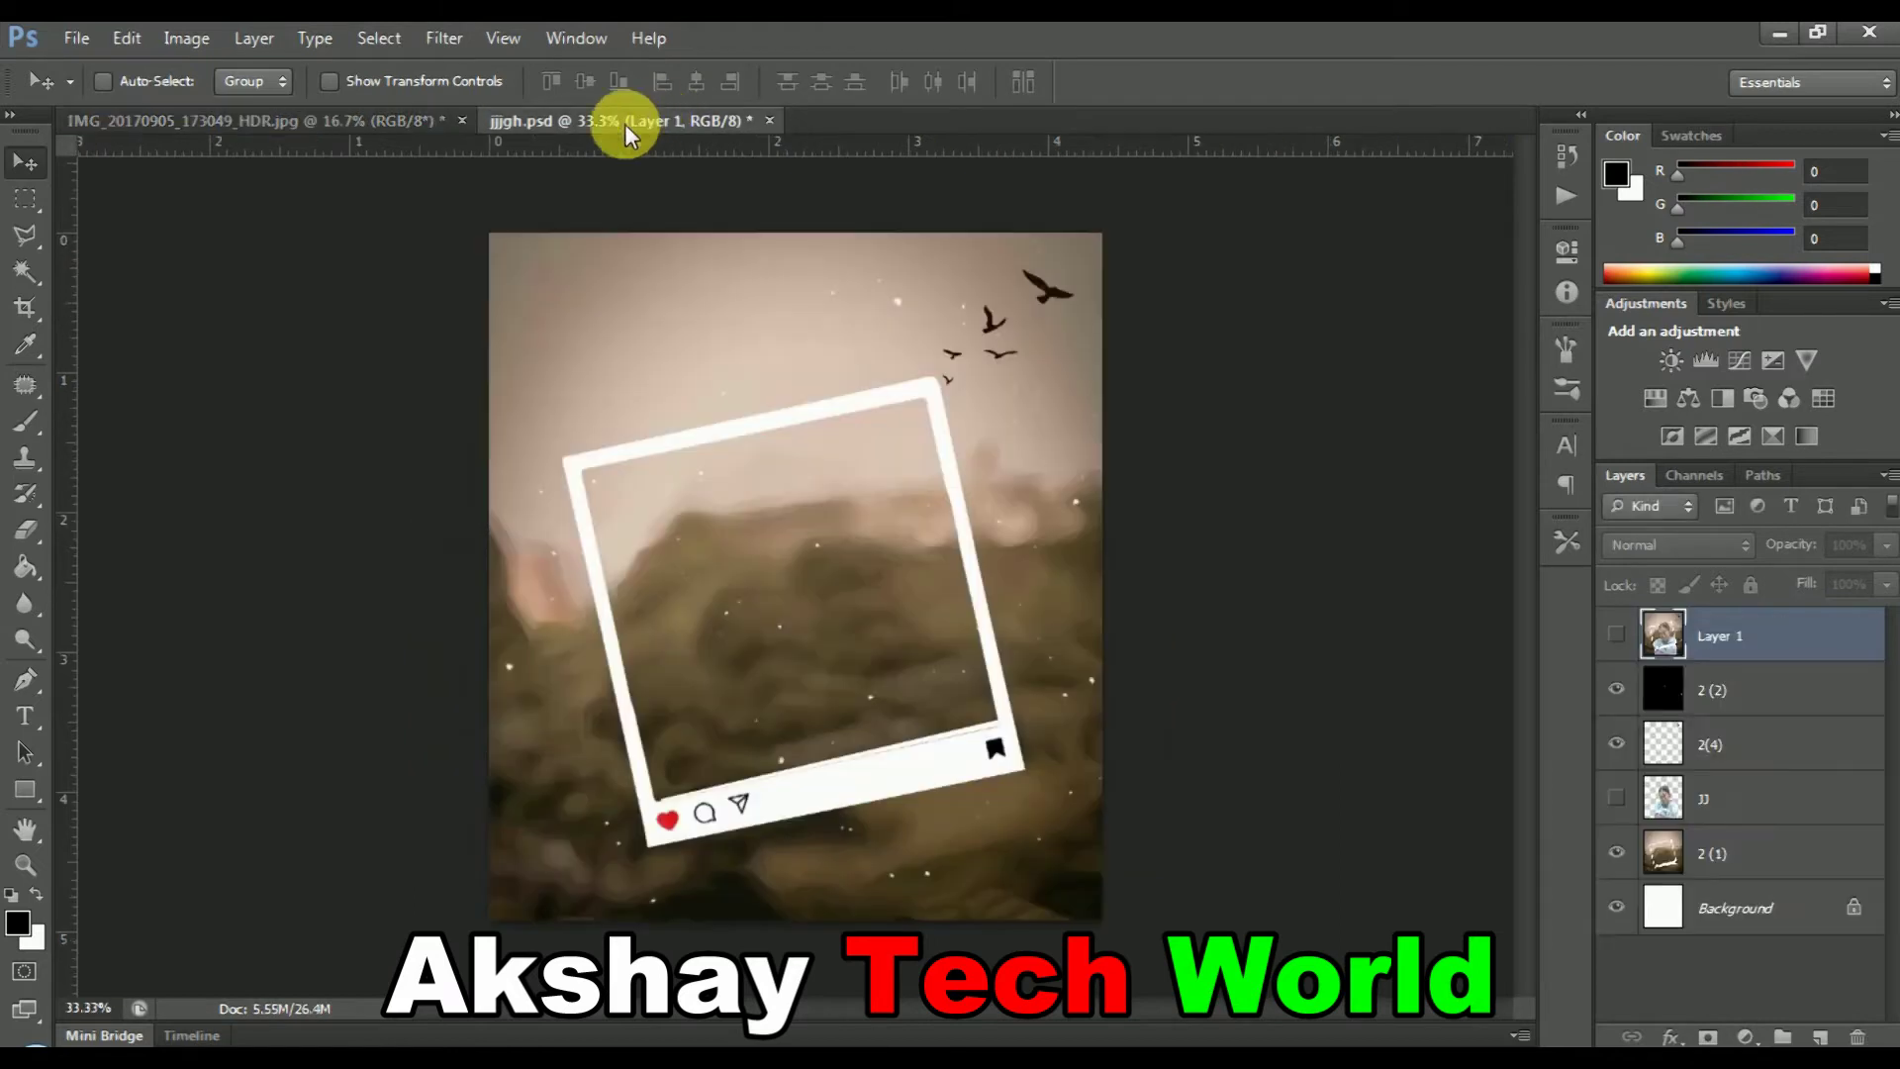
left_click(192, 45)
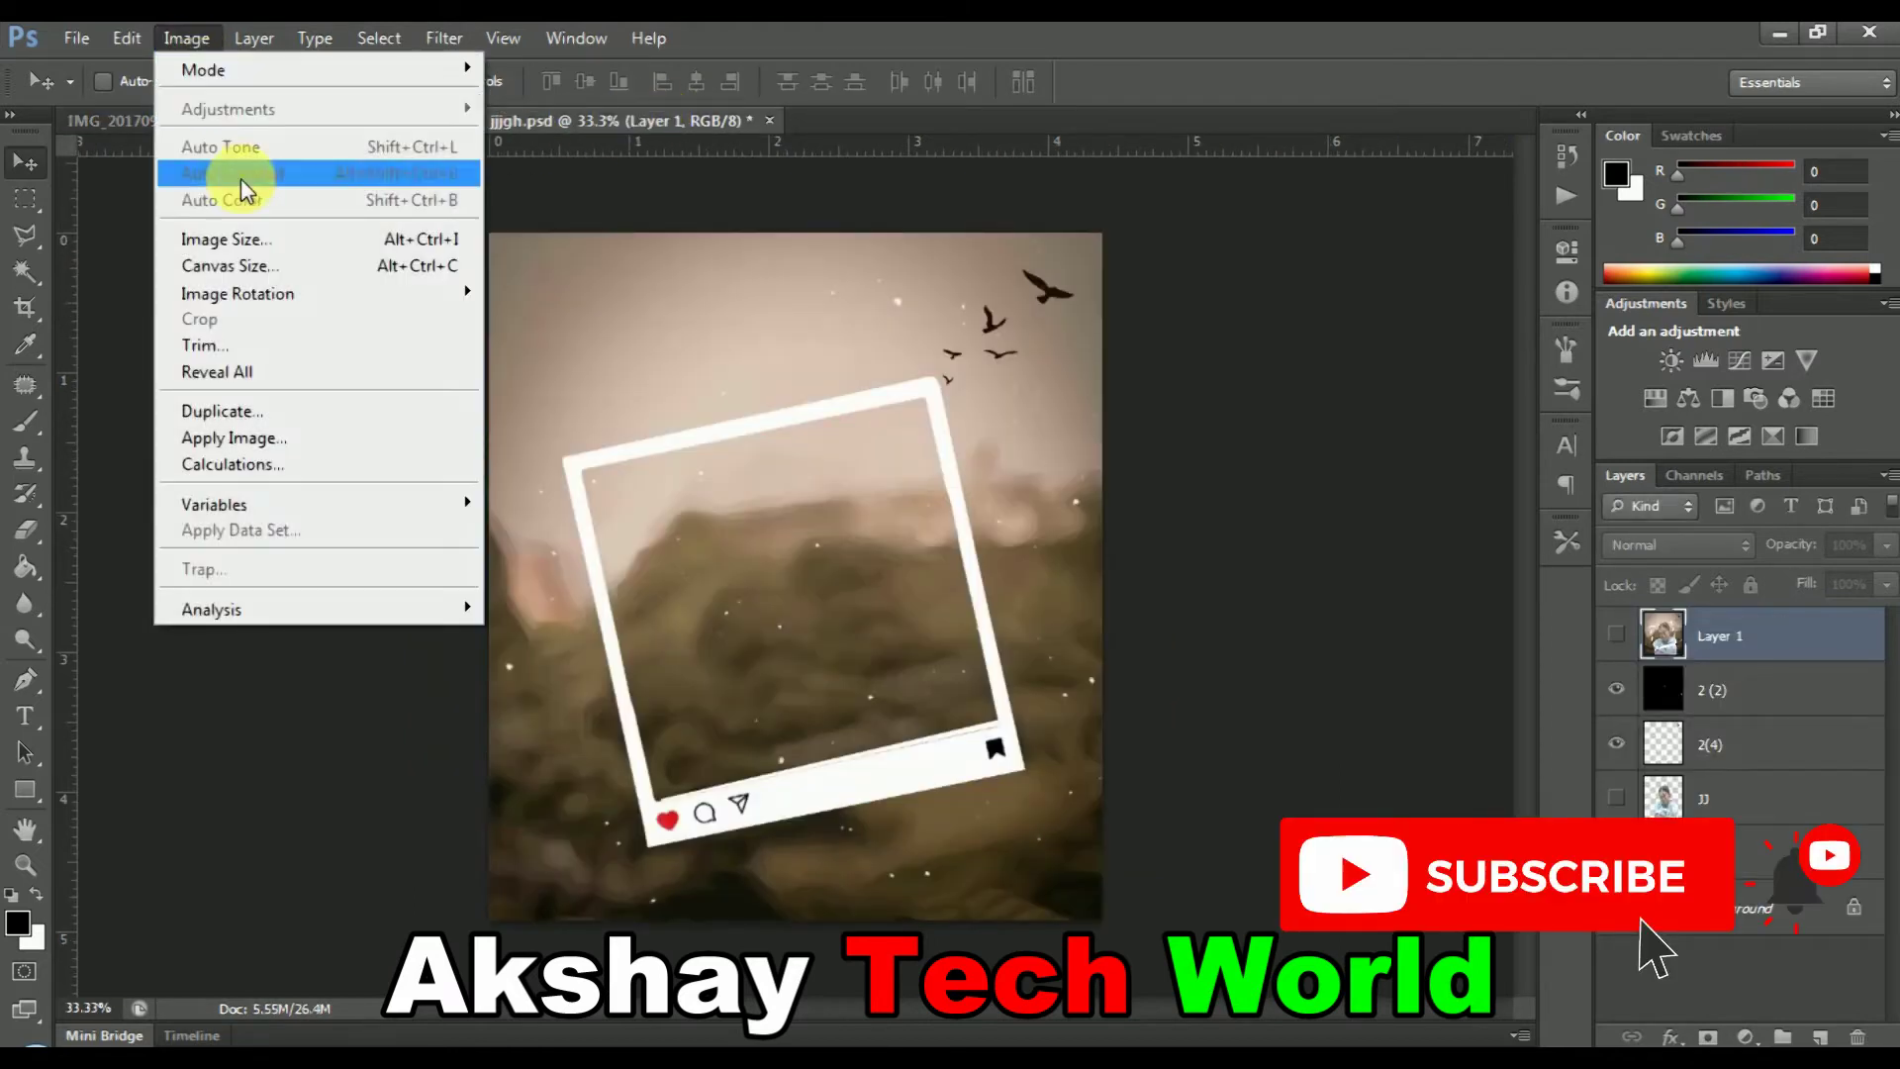
left_click(243, 243)
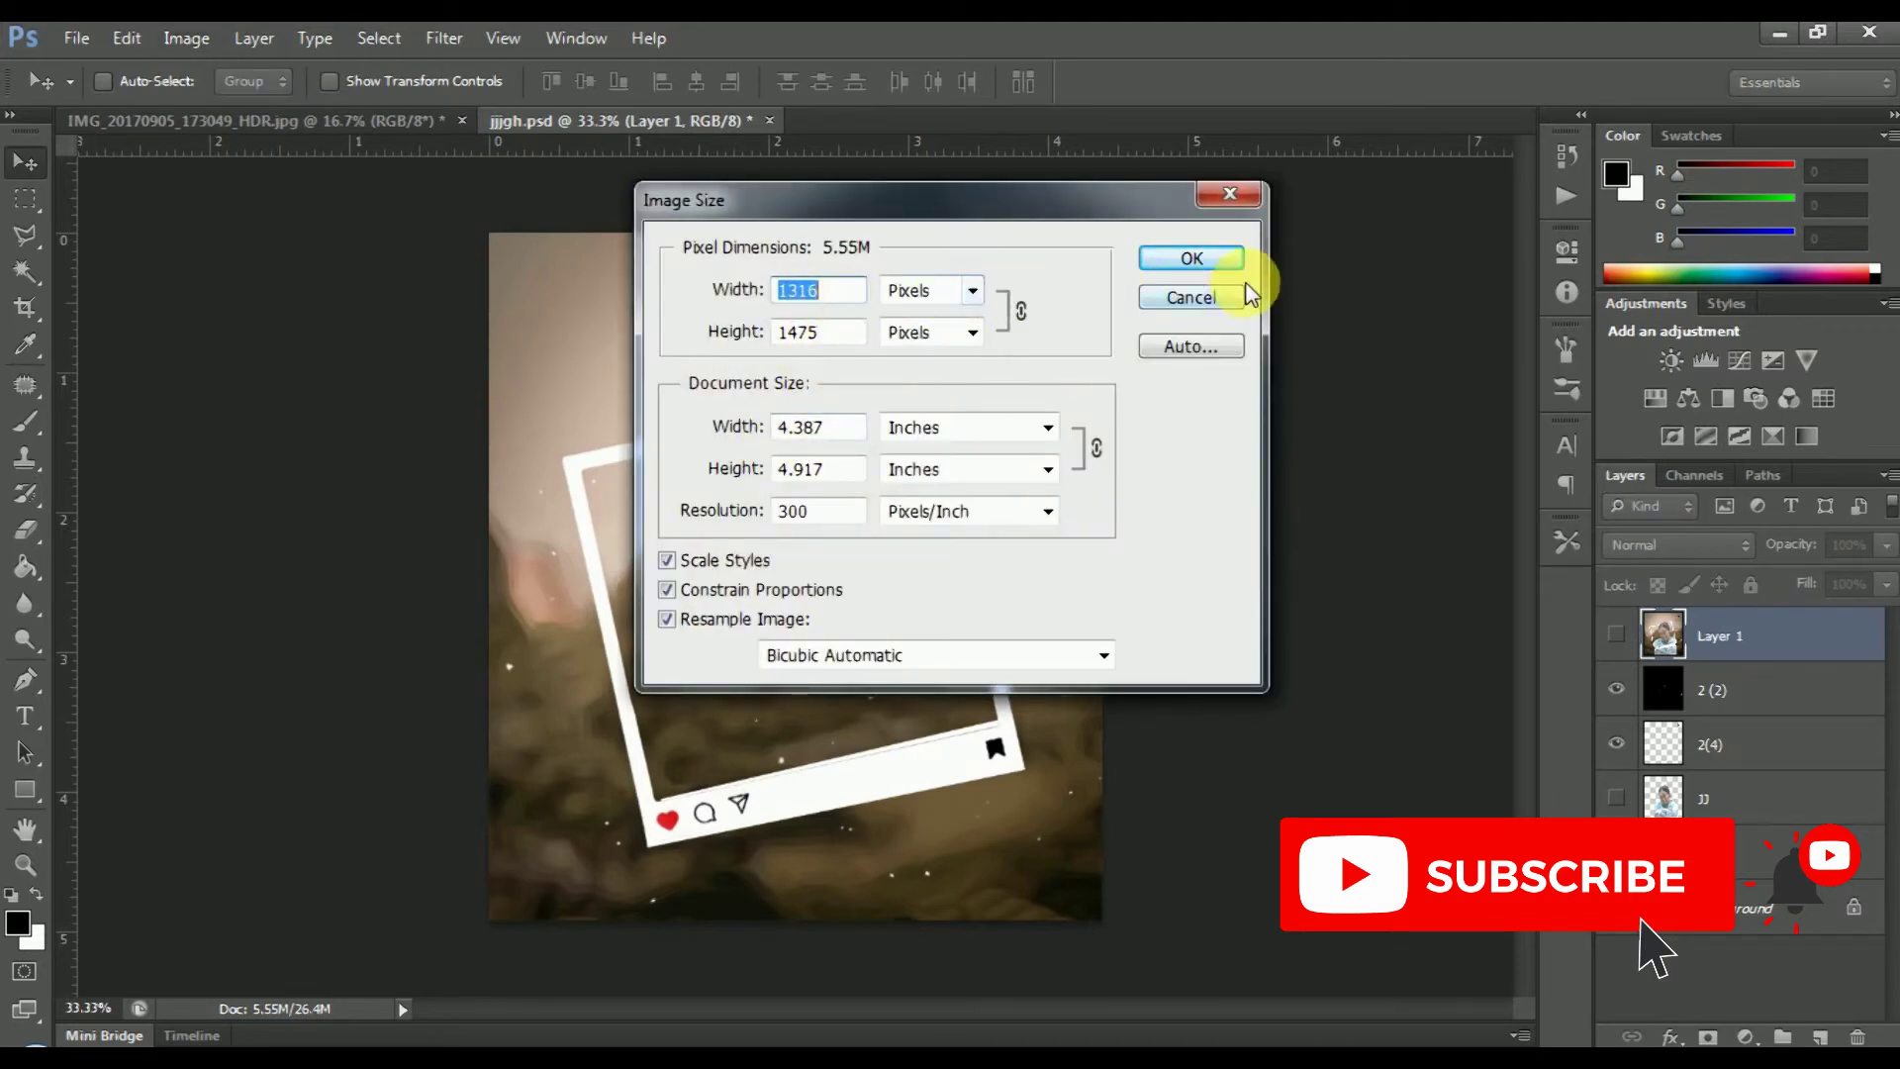
left_click(1191, 259)
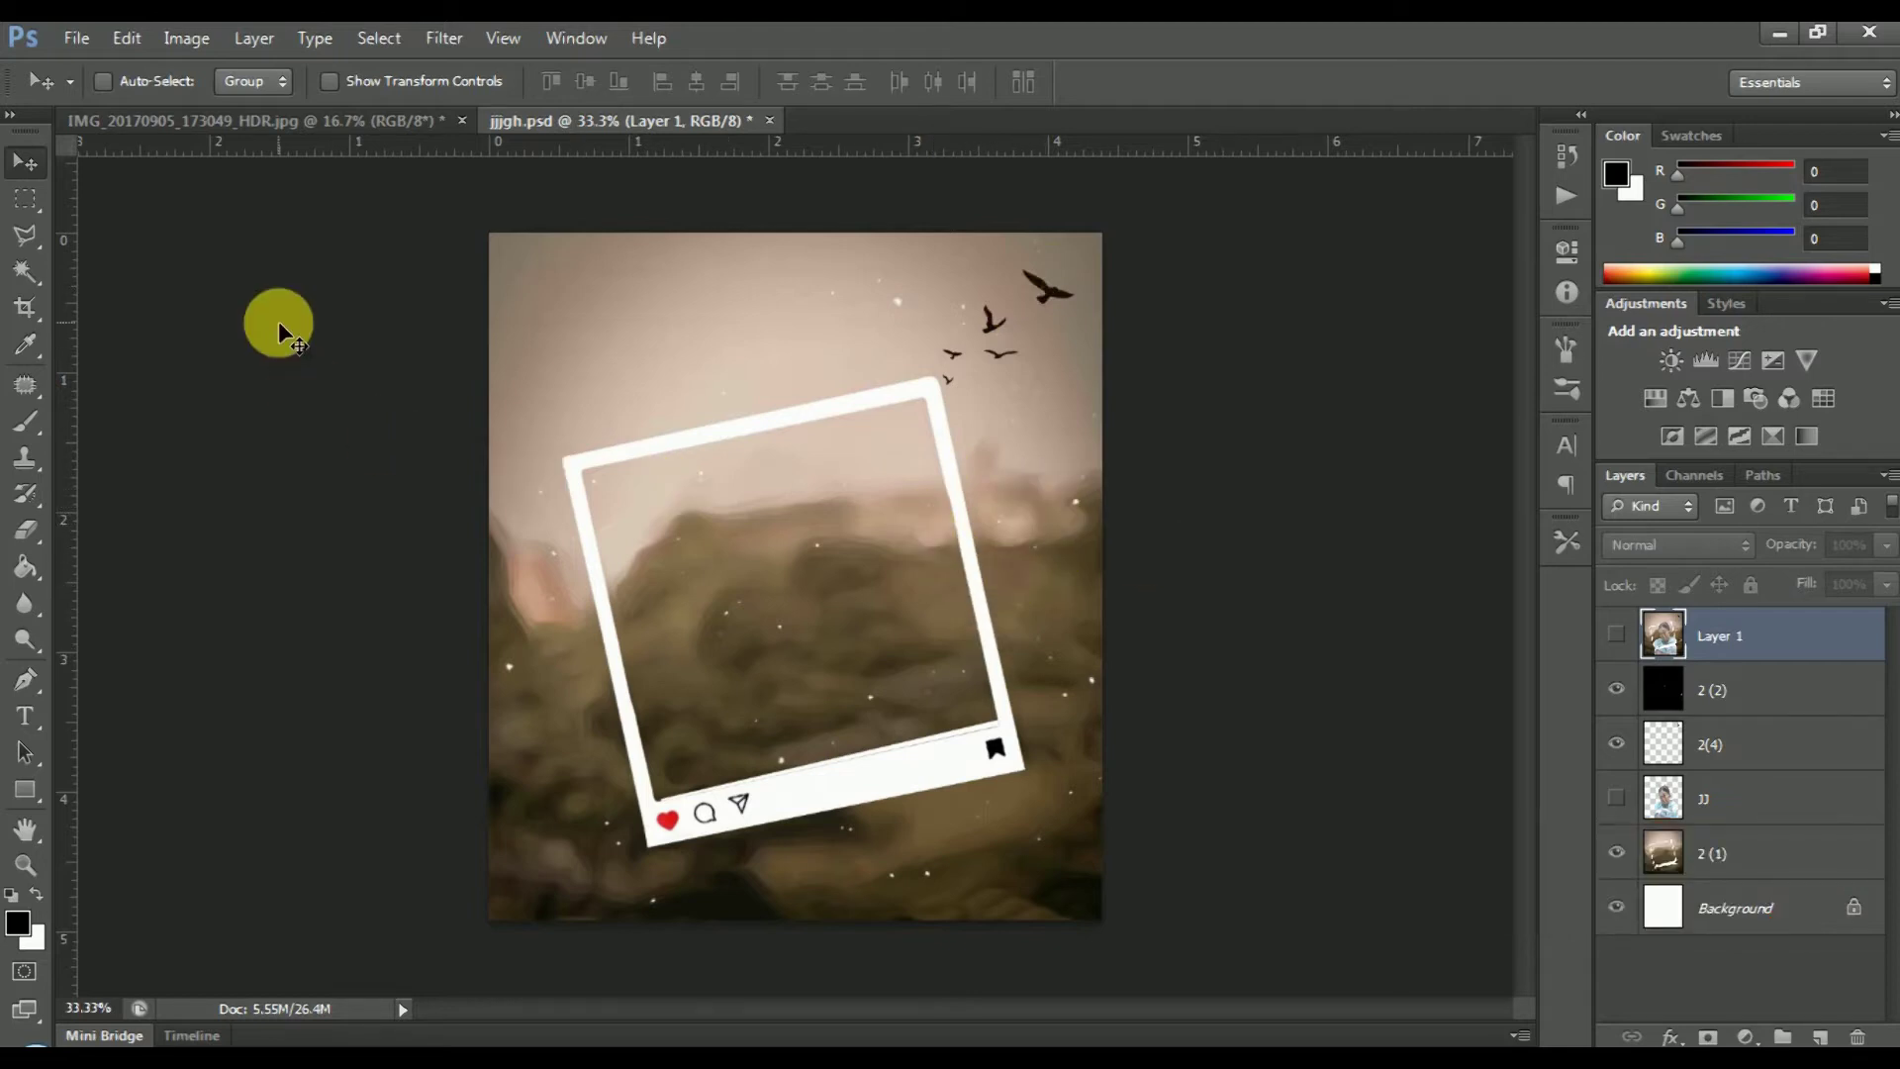
Bring the selected man from the photo into jjjgh.psd and scale him to about 77% inside the white frame
left_click(240, 127)
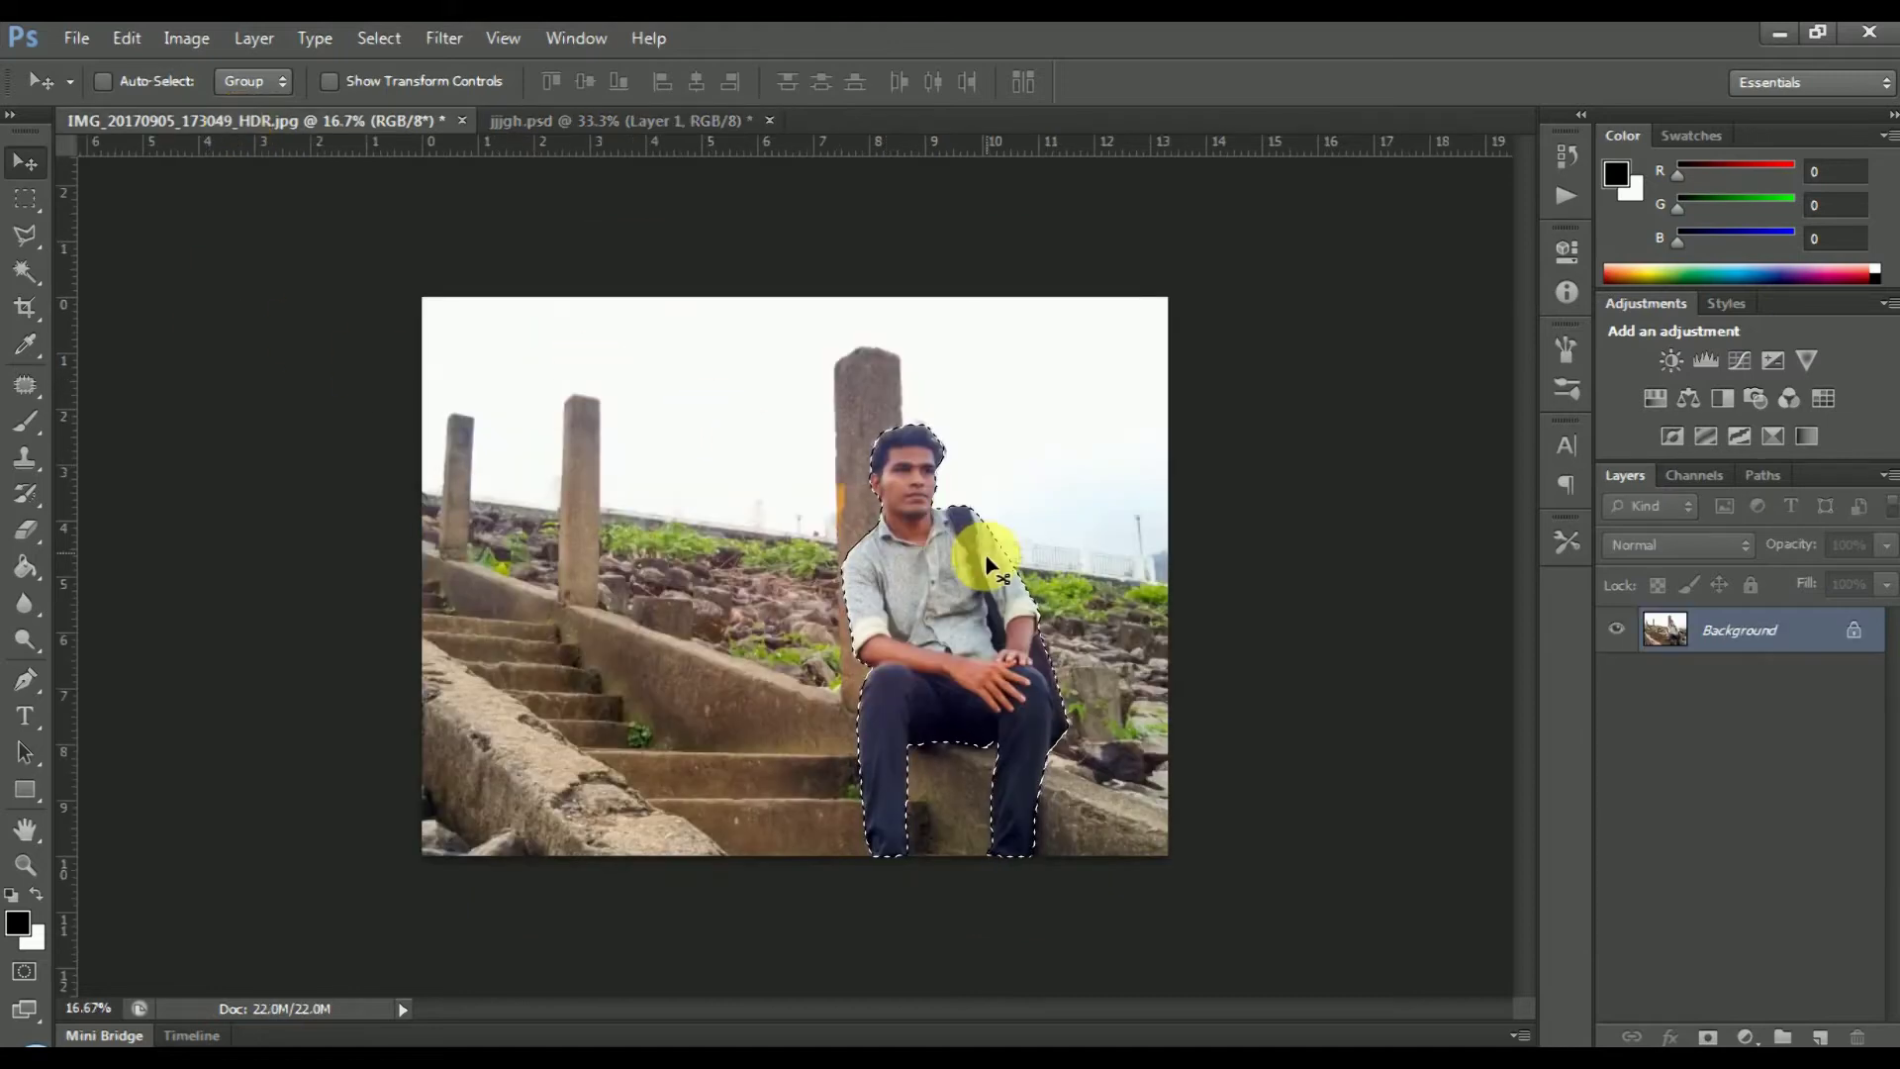
left_click_drag(870, 430, 838, 558)
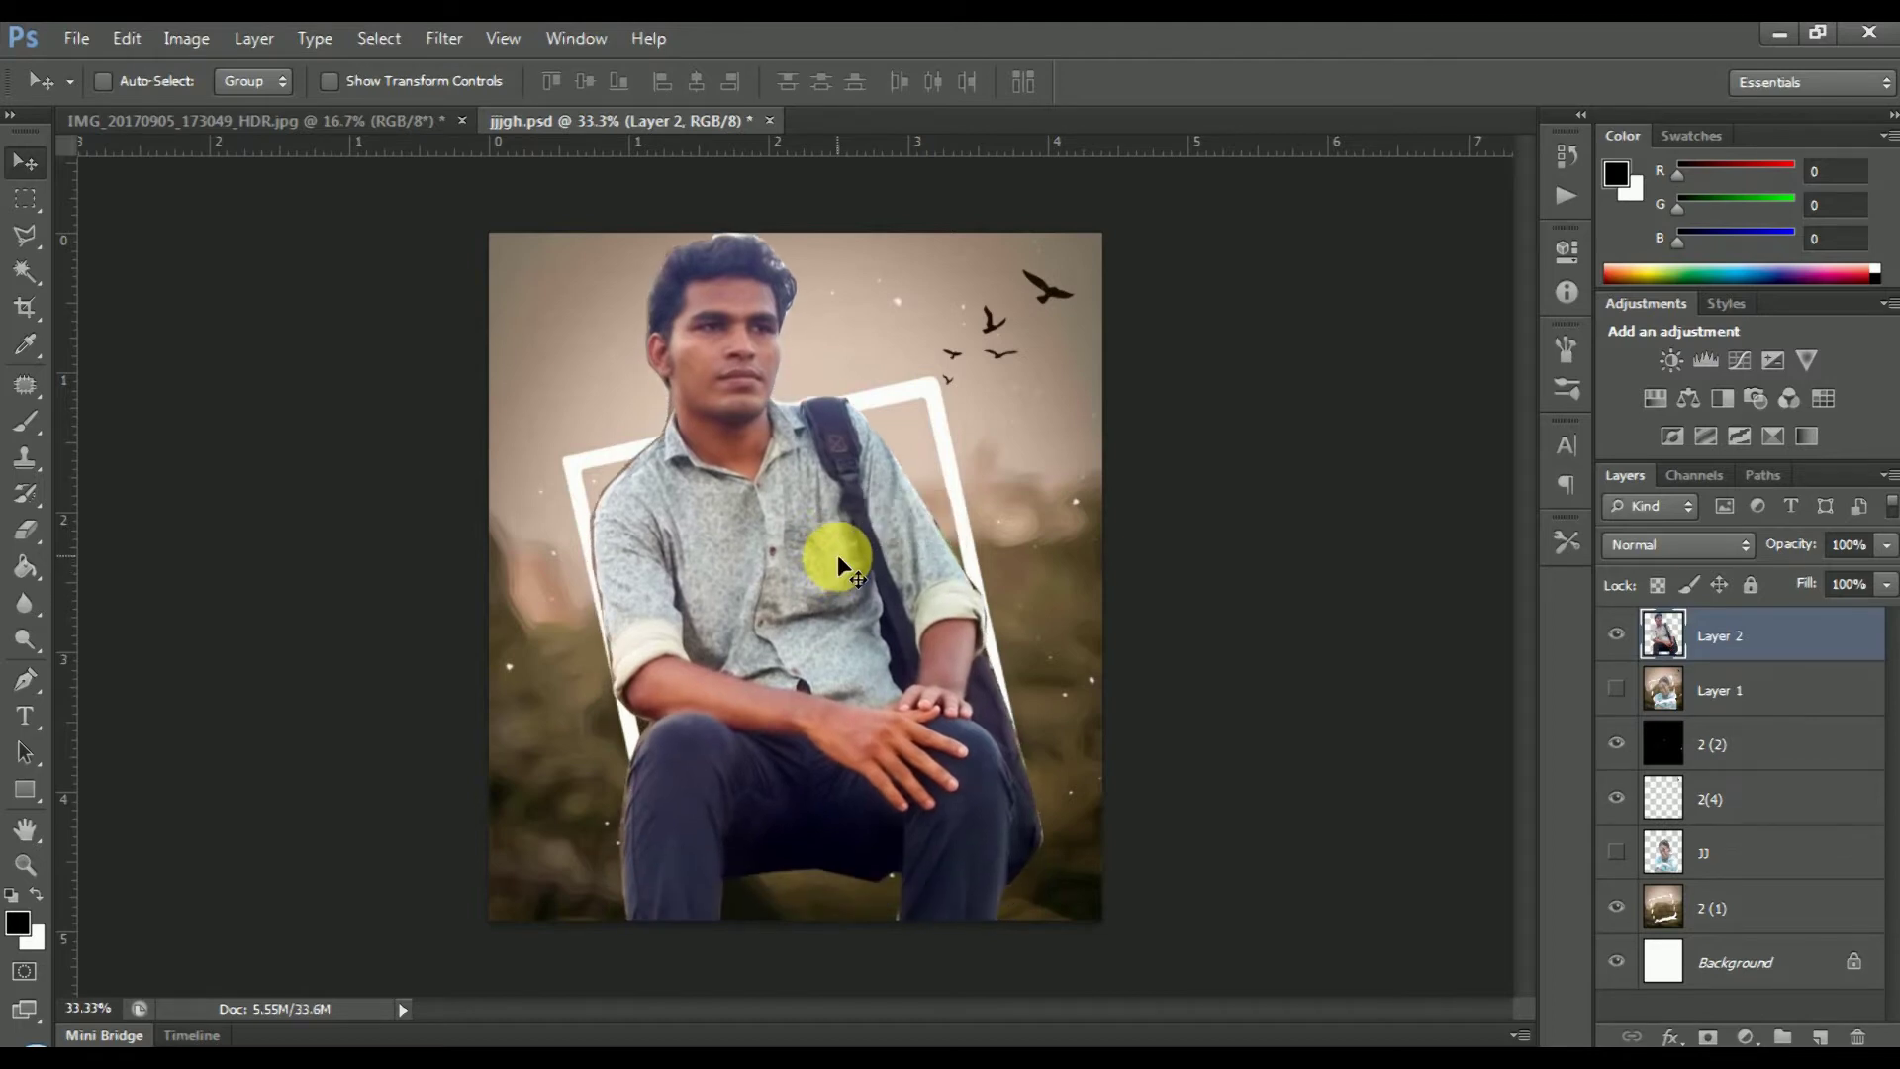
key("ctrl+t")
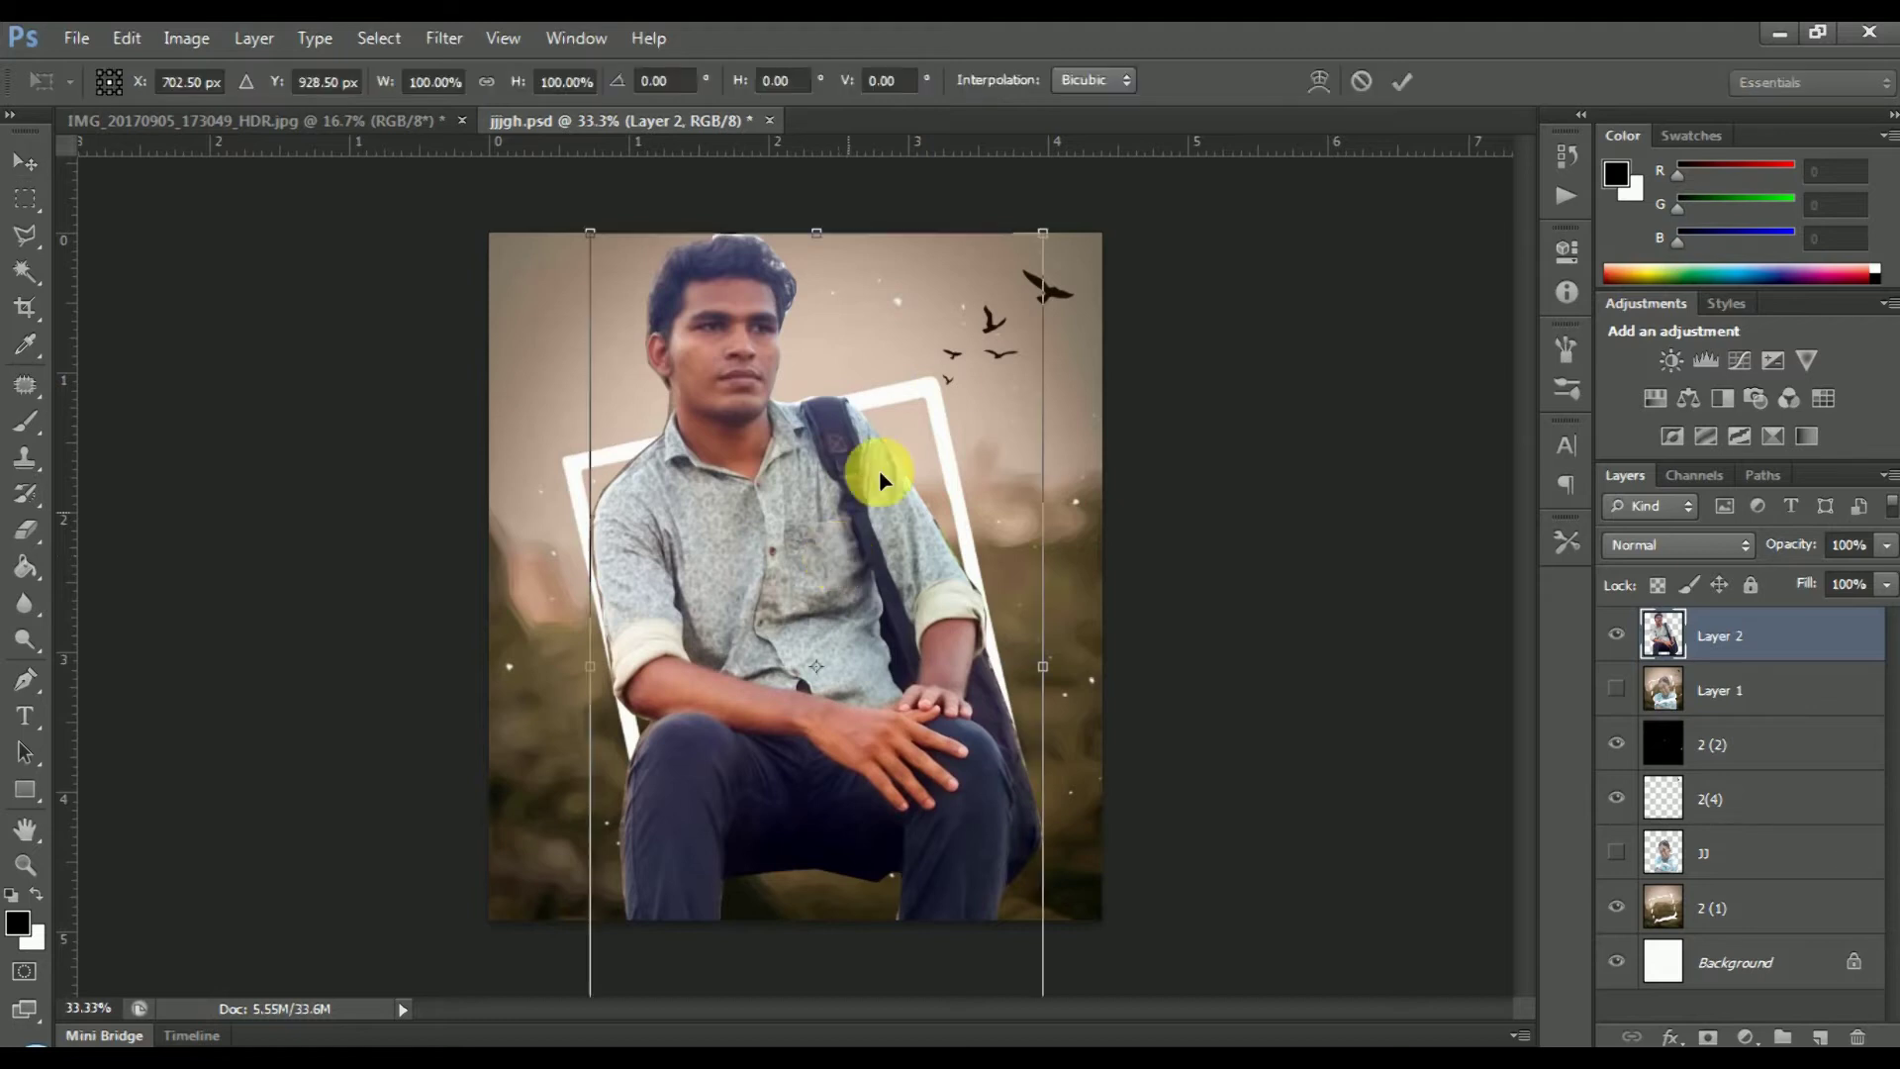
left_click_drag(1062, 237, 937, 432)
left_click_drag(770, 645, 858, 633)
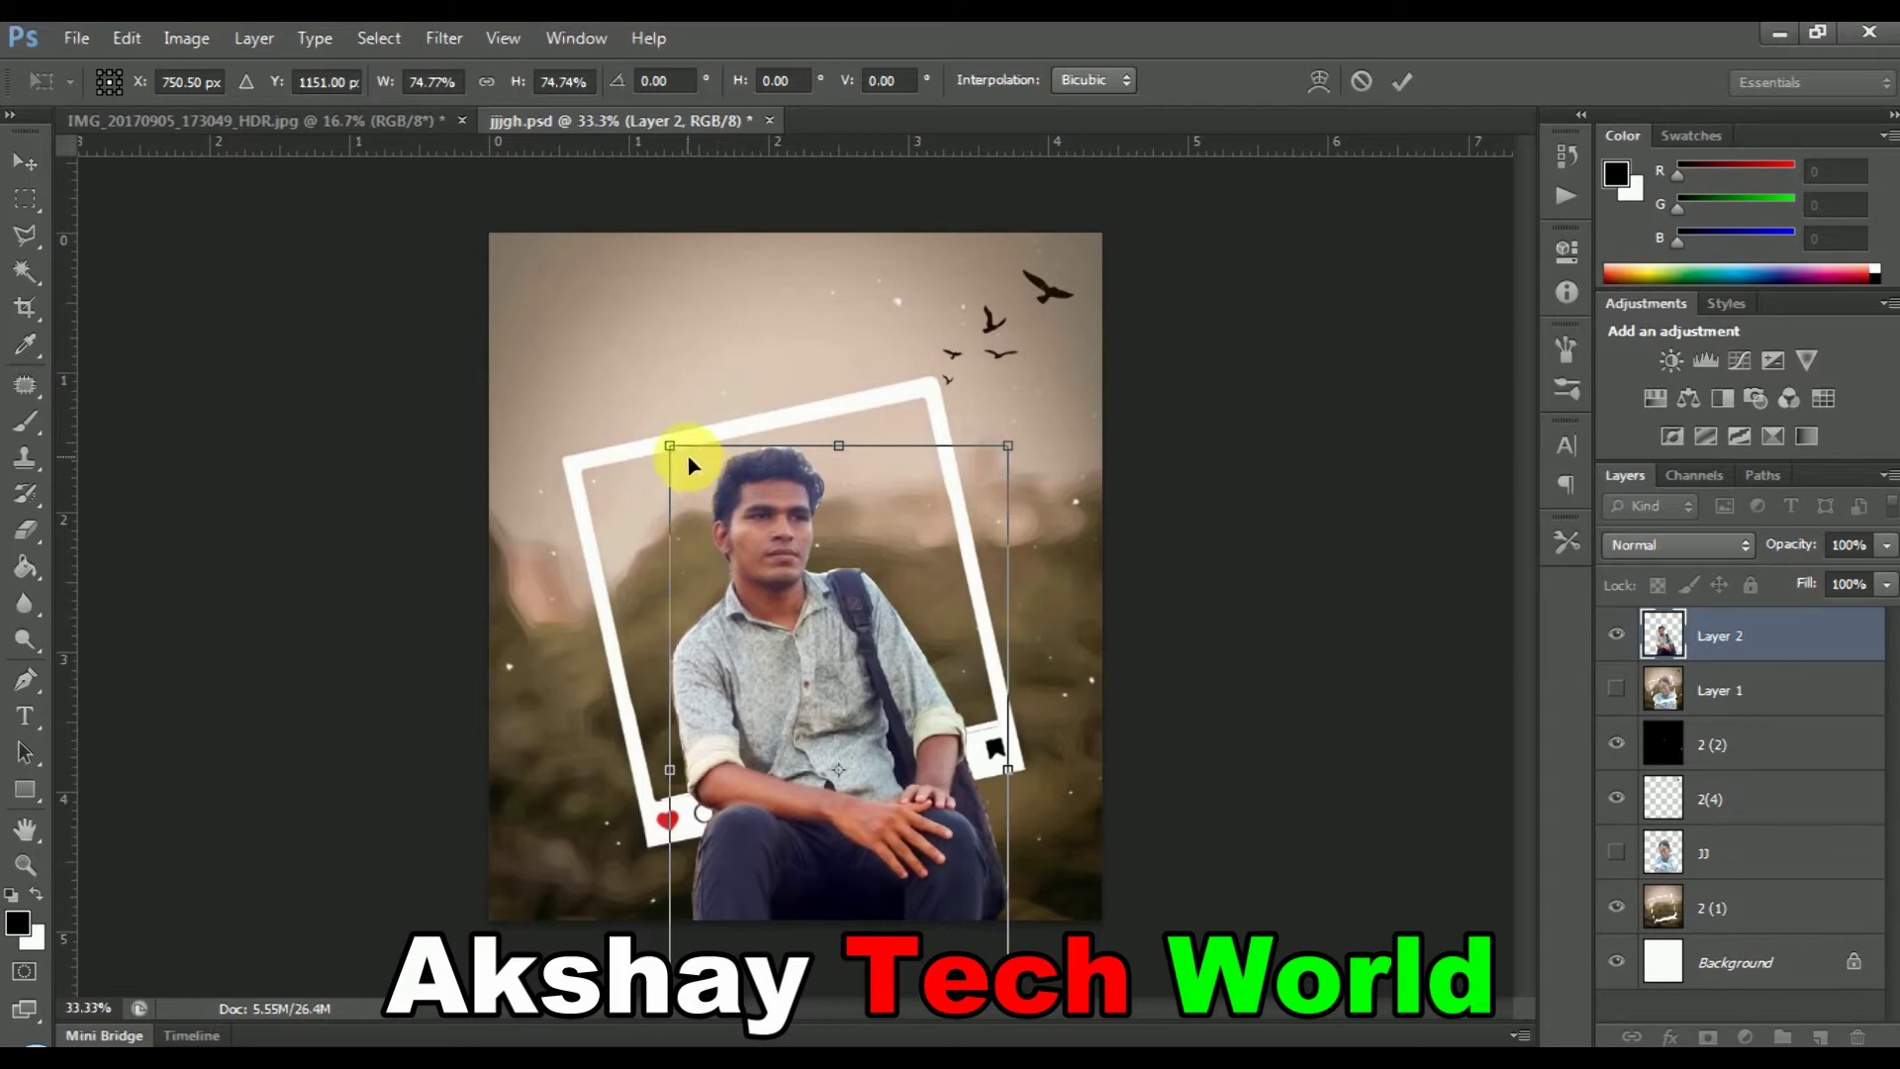
left_click_drag(678, 454, 676, 448)
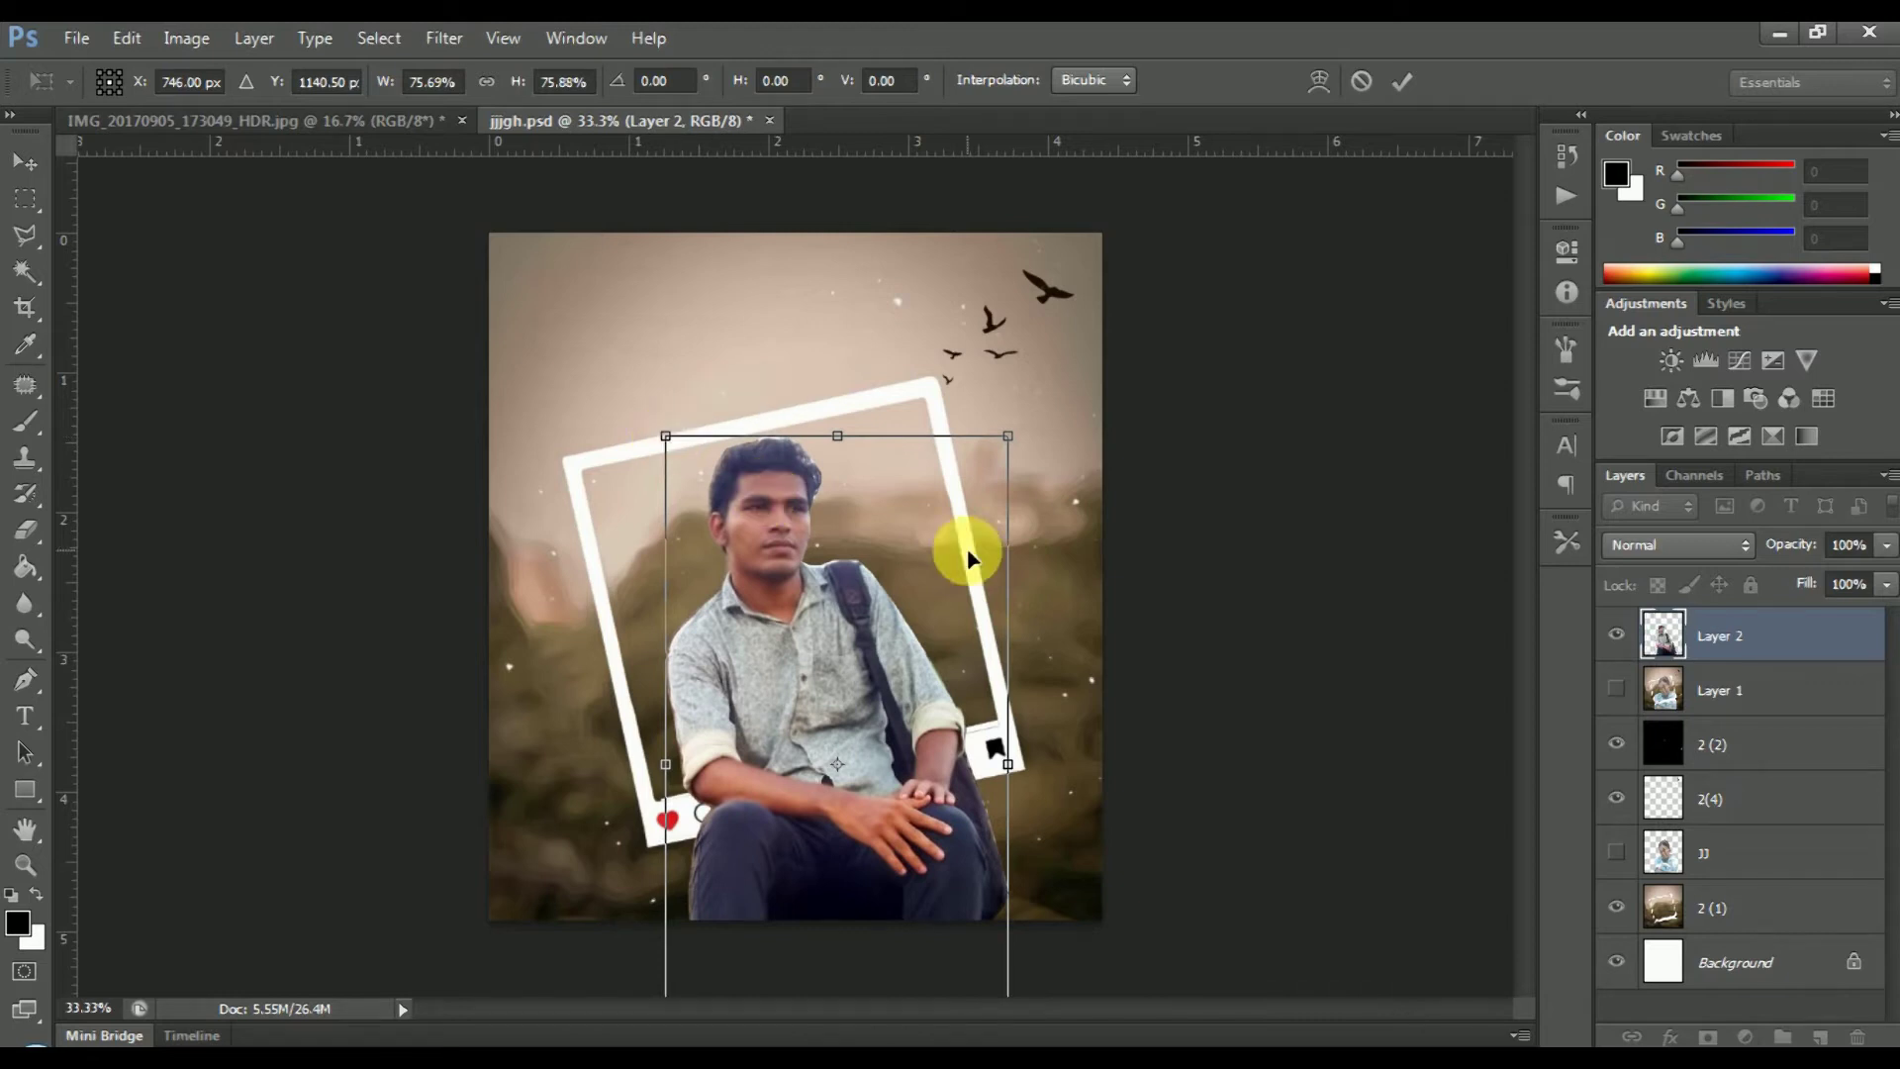
left_click_drag(1016, 450, 1022, 437)
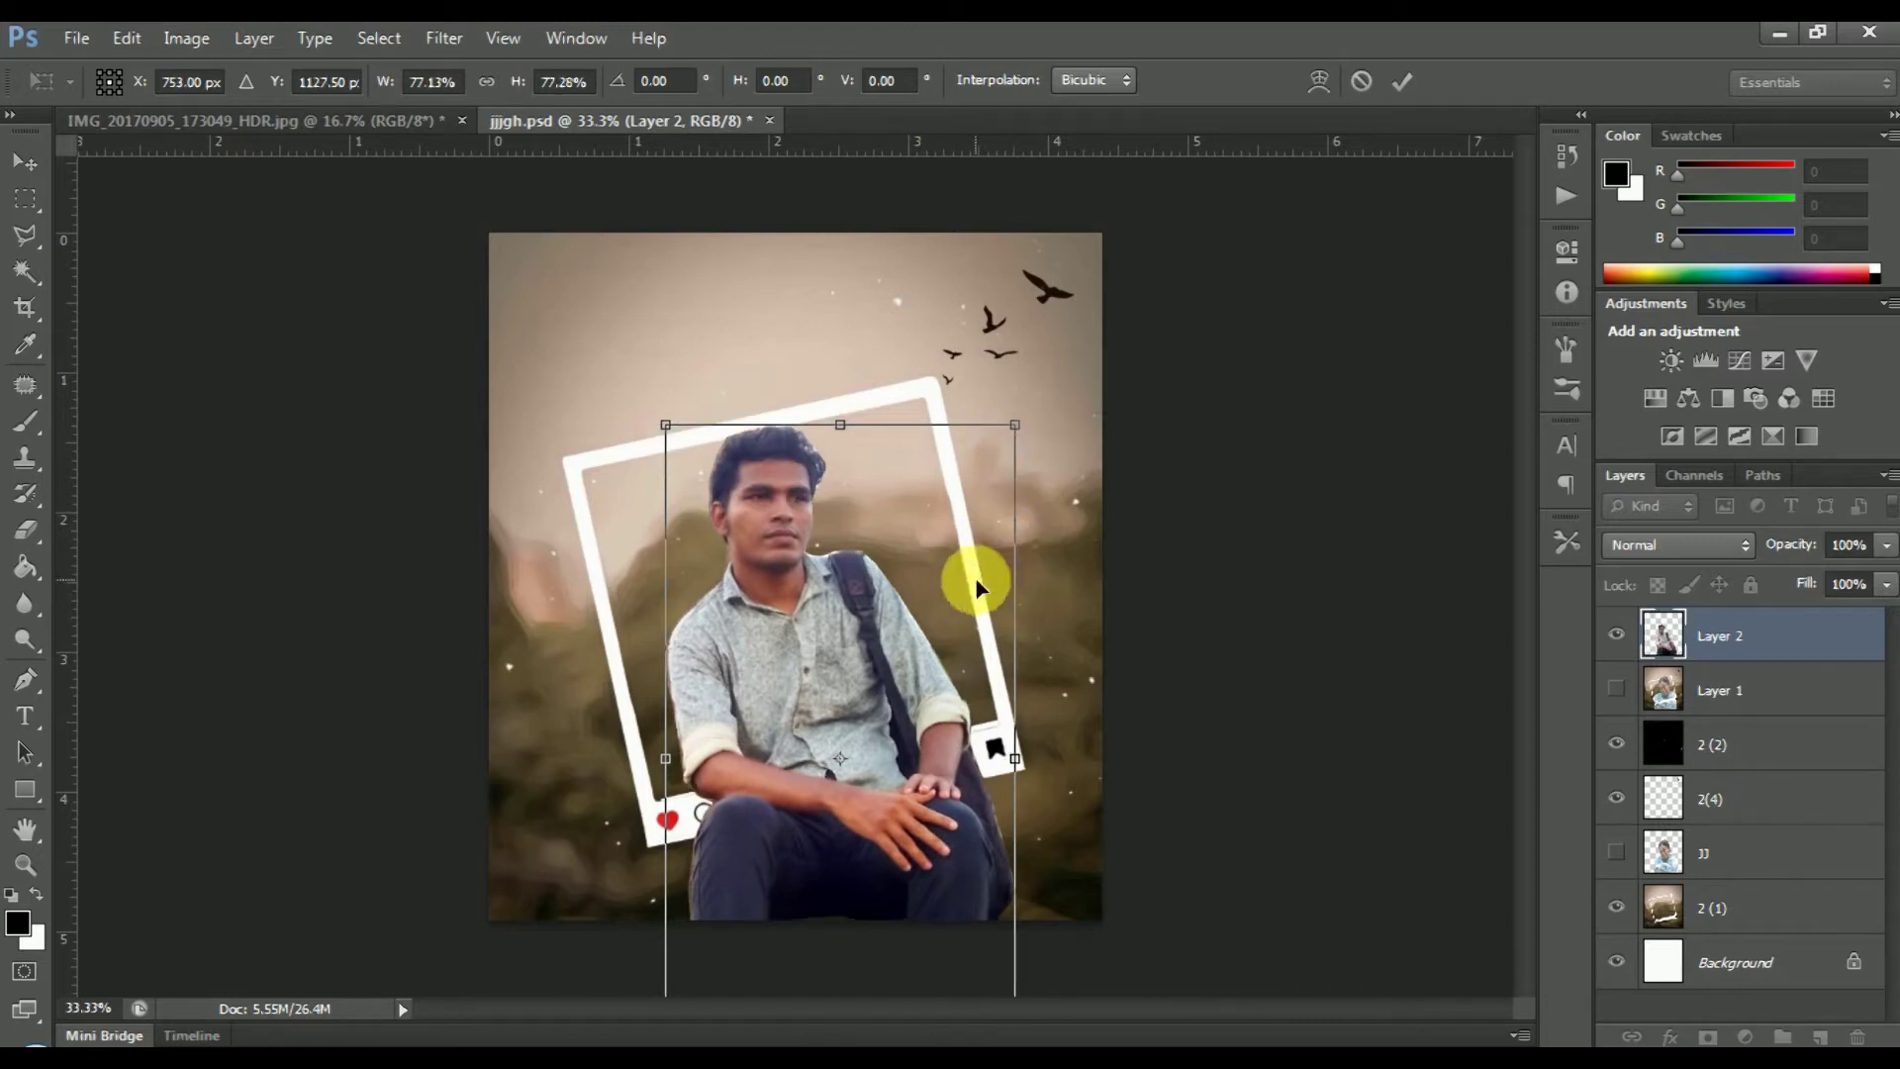
key("Return")
Nudge the man's layer slightly downward so his head sits just below the frame's top edge
key("Down")
key("Down")
key("Down")
key("Down")
key("Down")
key("Down")
key("Down")
key("Down")
key("Down")
key("Down")
key("Down")
key("Down")
key("Down")
key("Down")
key("Down")
key("Down")
key("Down")
key("Down")
key("Down")
key("Down")
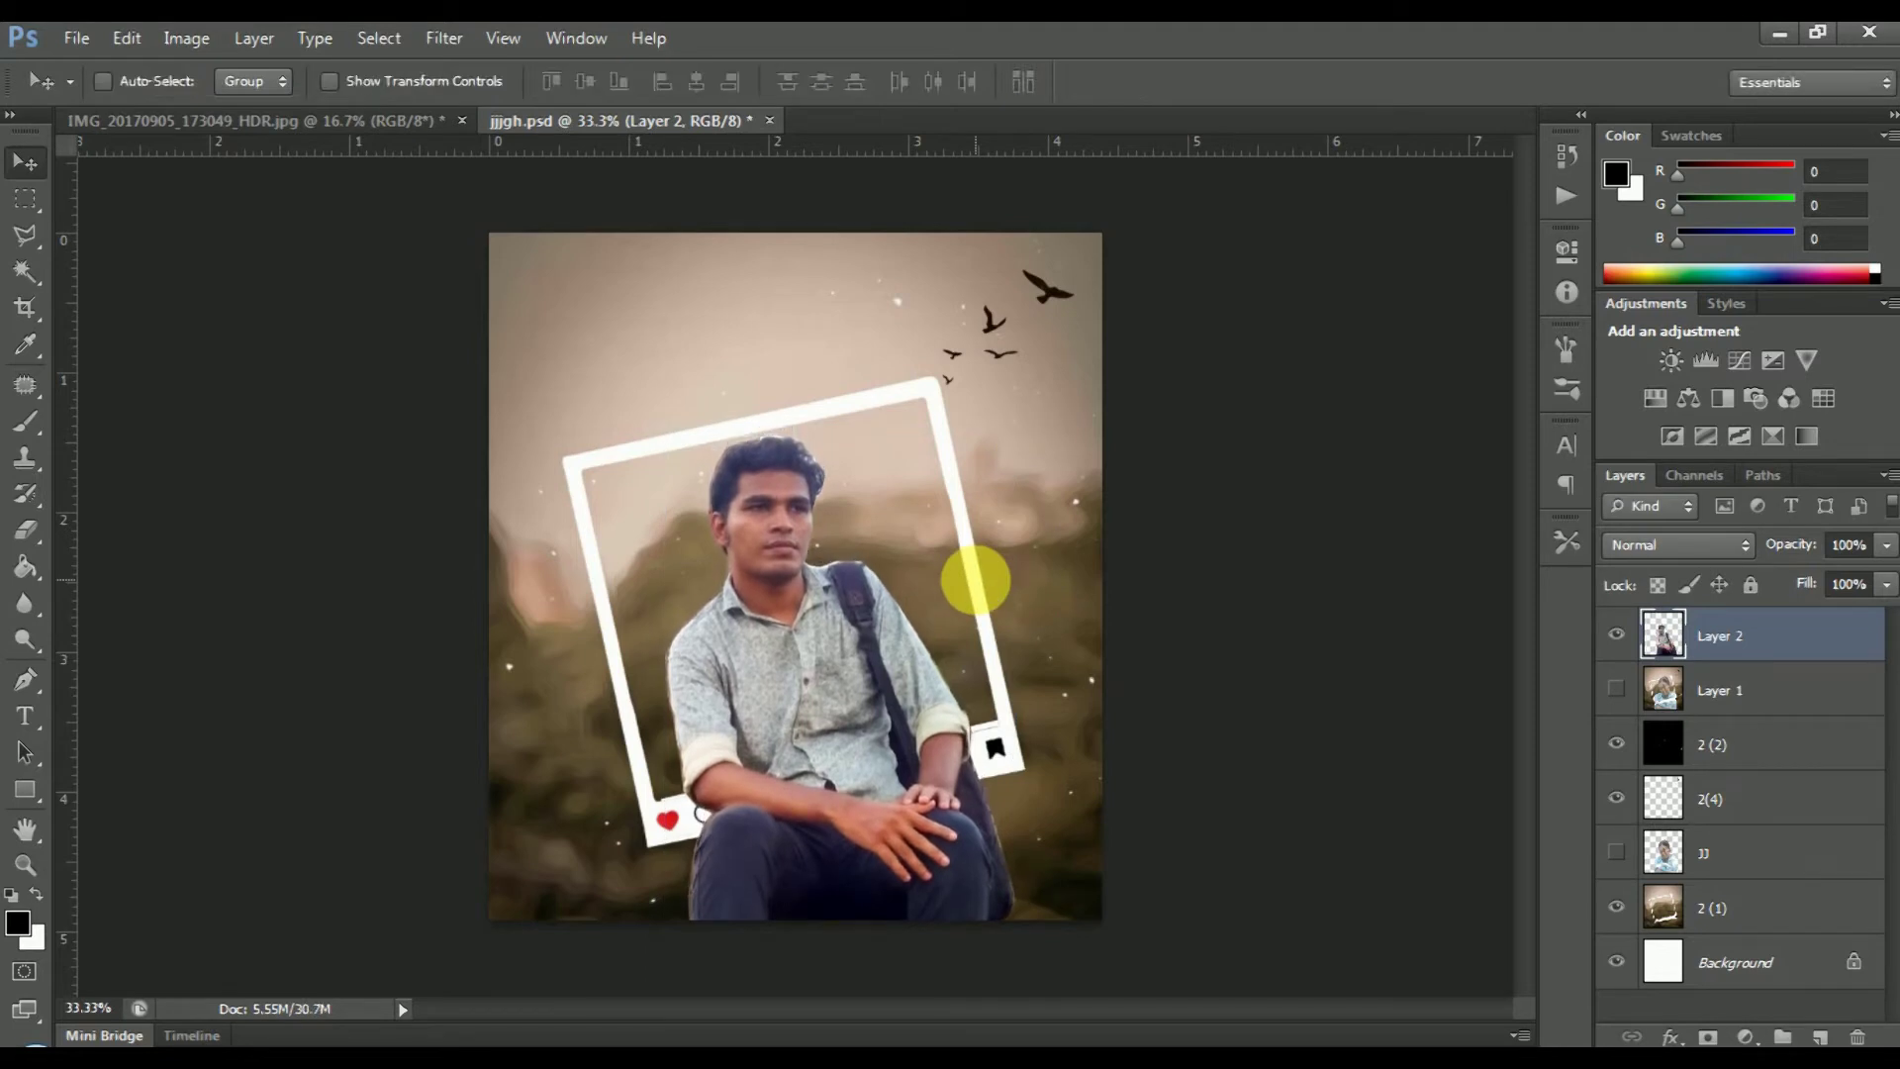
key("Down")
key("Down")
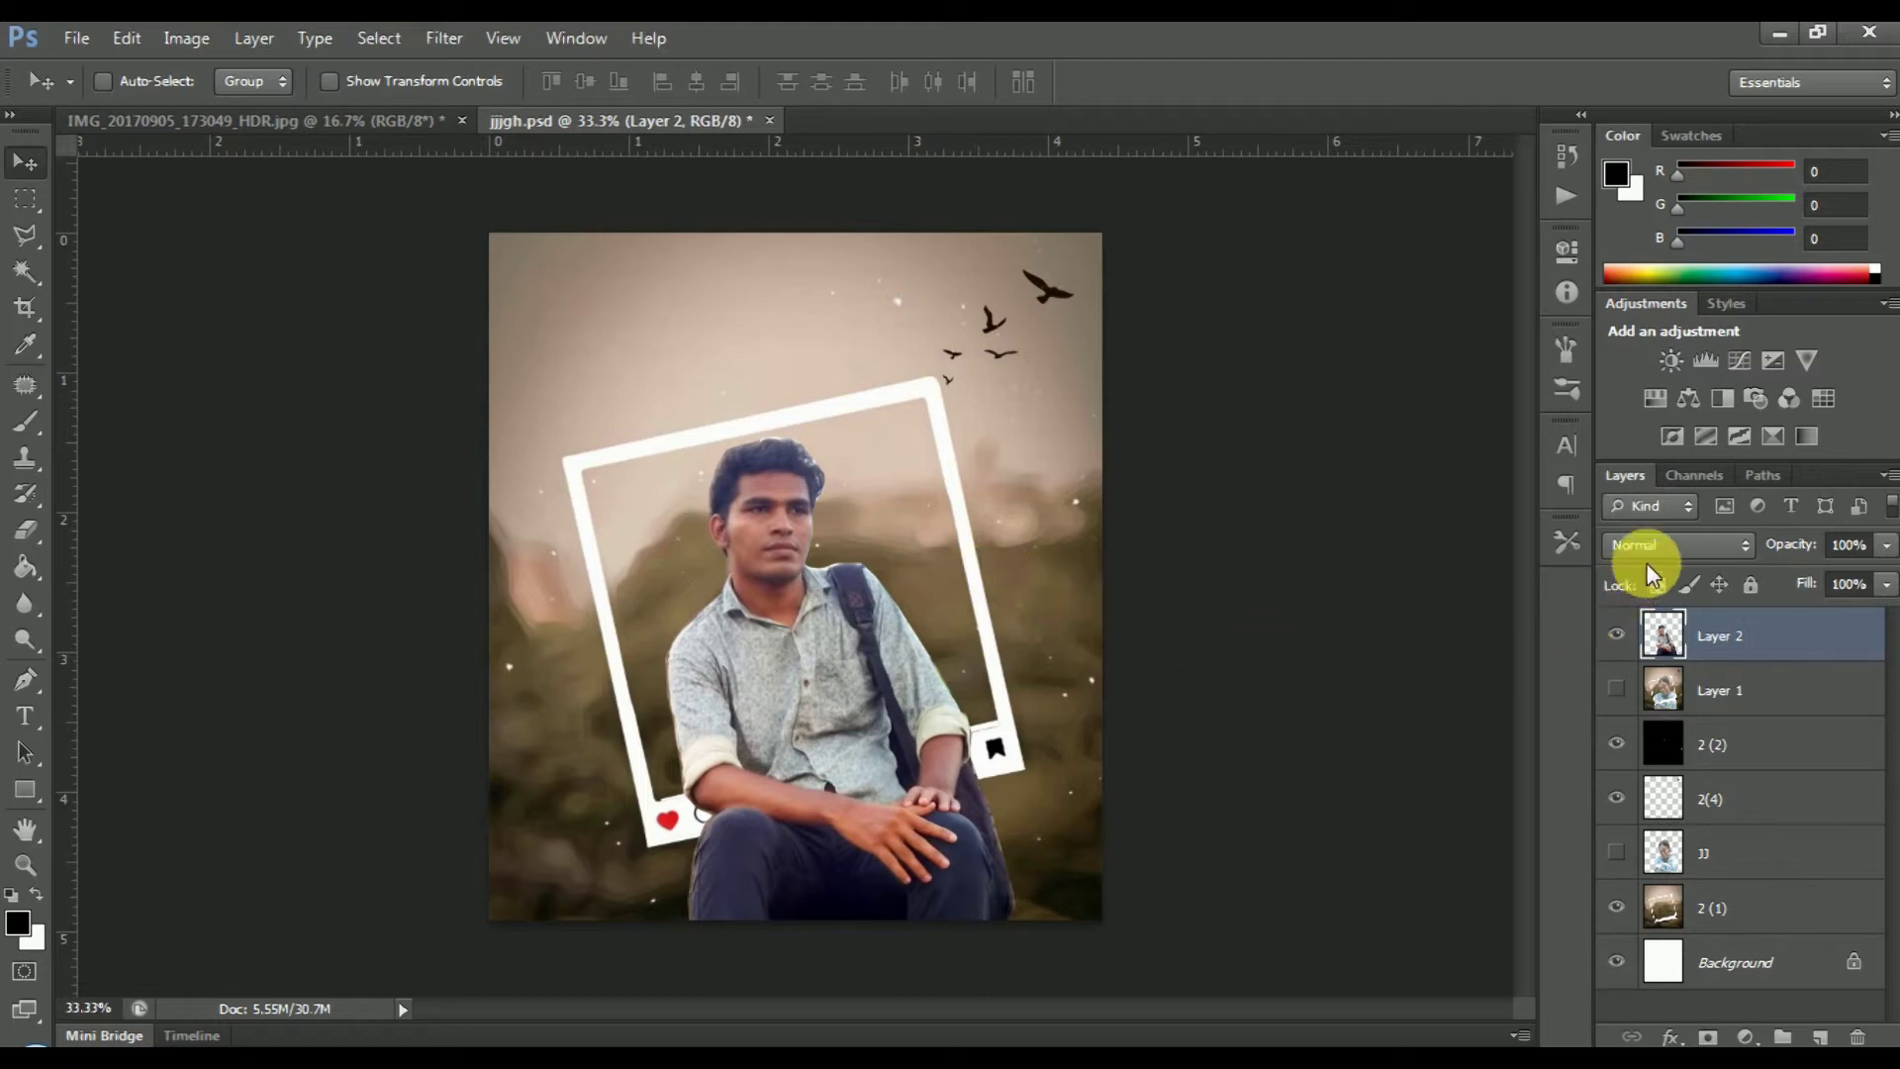
Lower the man layer's opacity to 58% and outline the frame's bottom bar, from the heart icon to the bookmark corner, with the Polygonal Lasso
left_click(1884, 547)
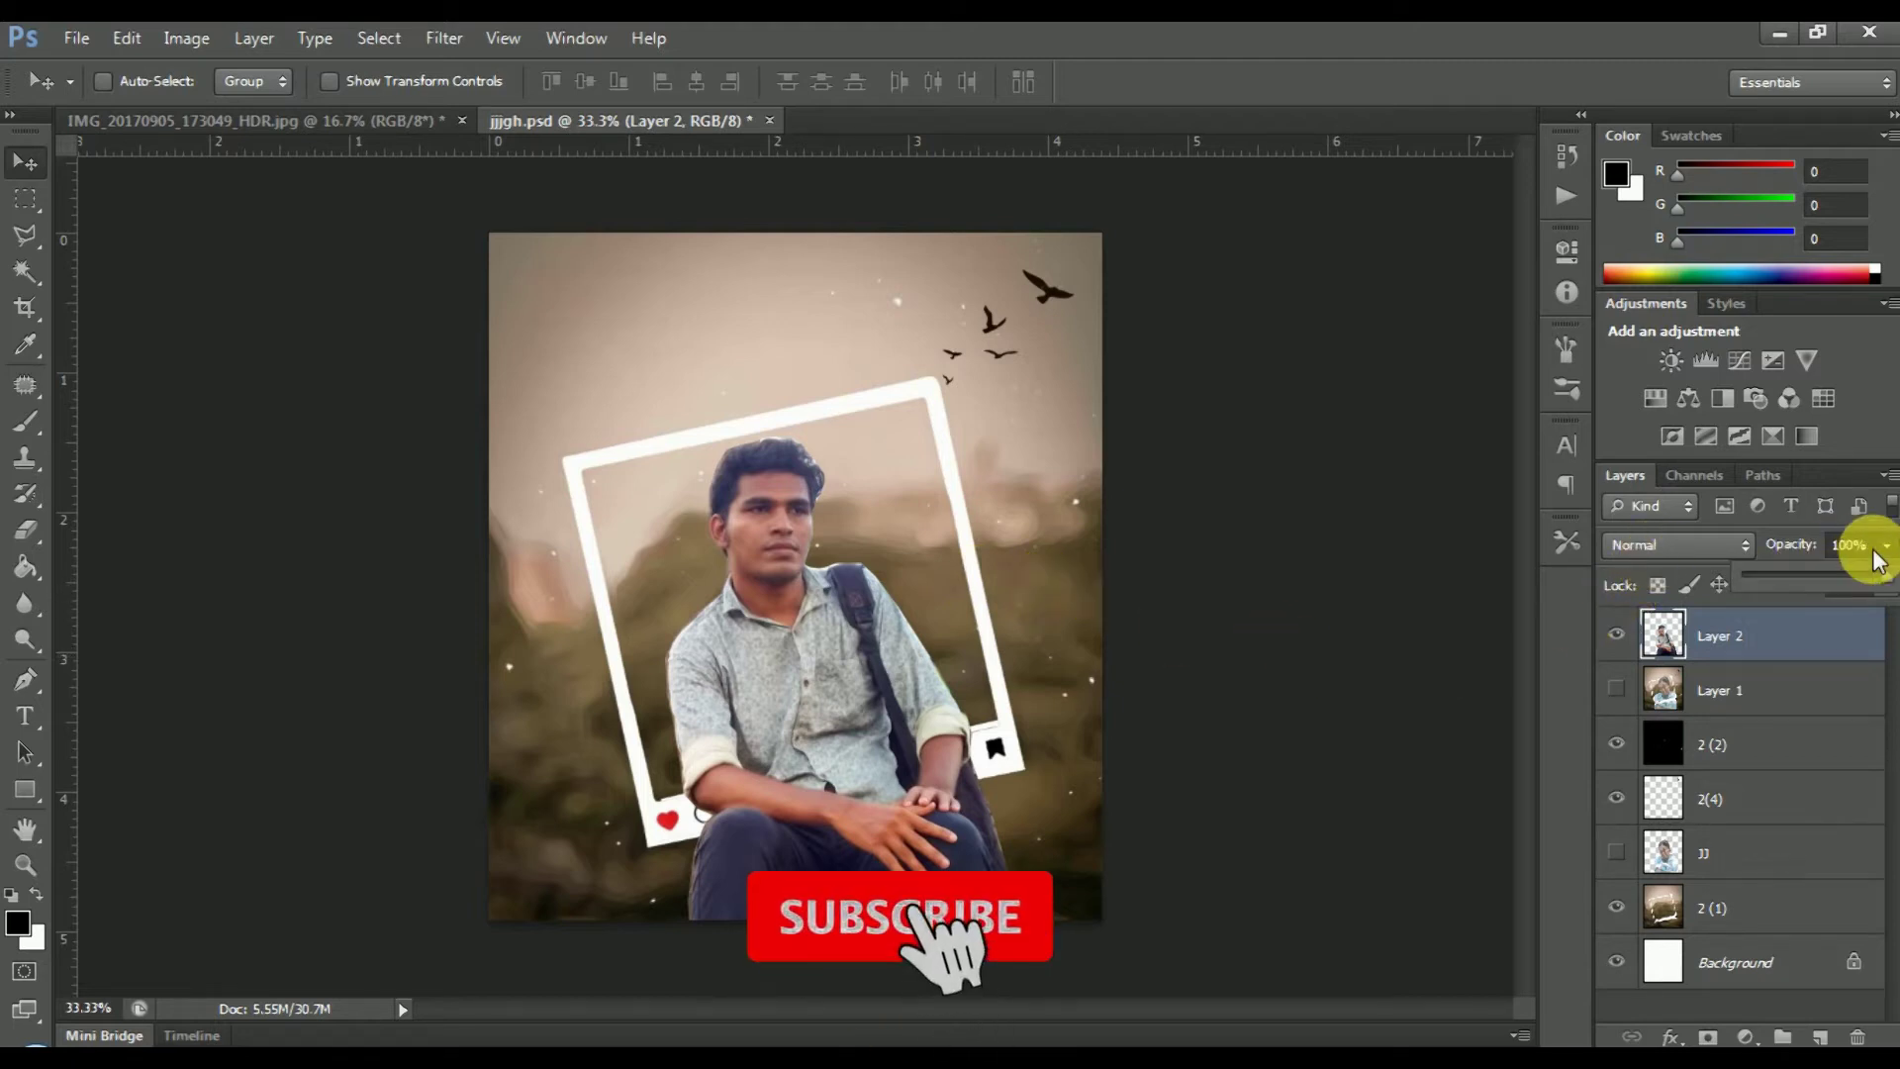
left_click_drag(1884, 576, 1825, 574)
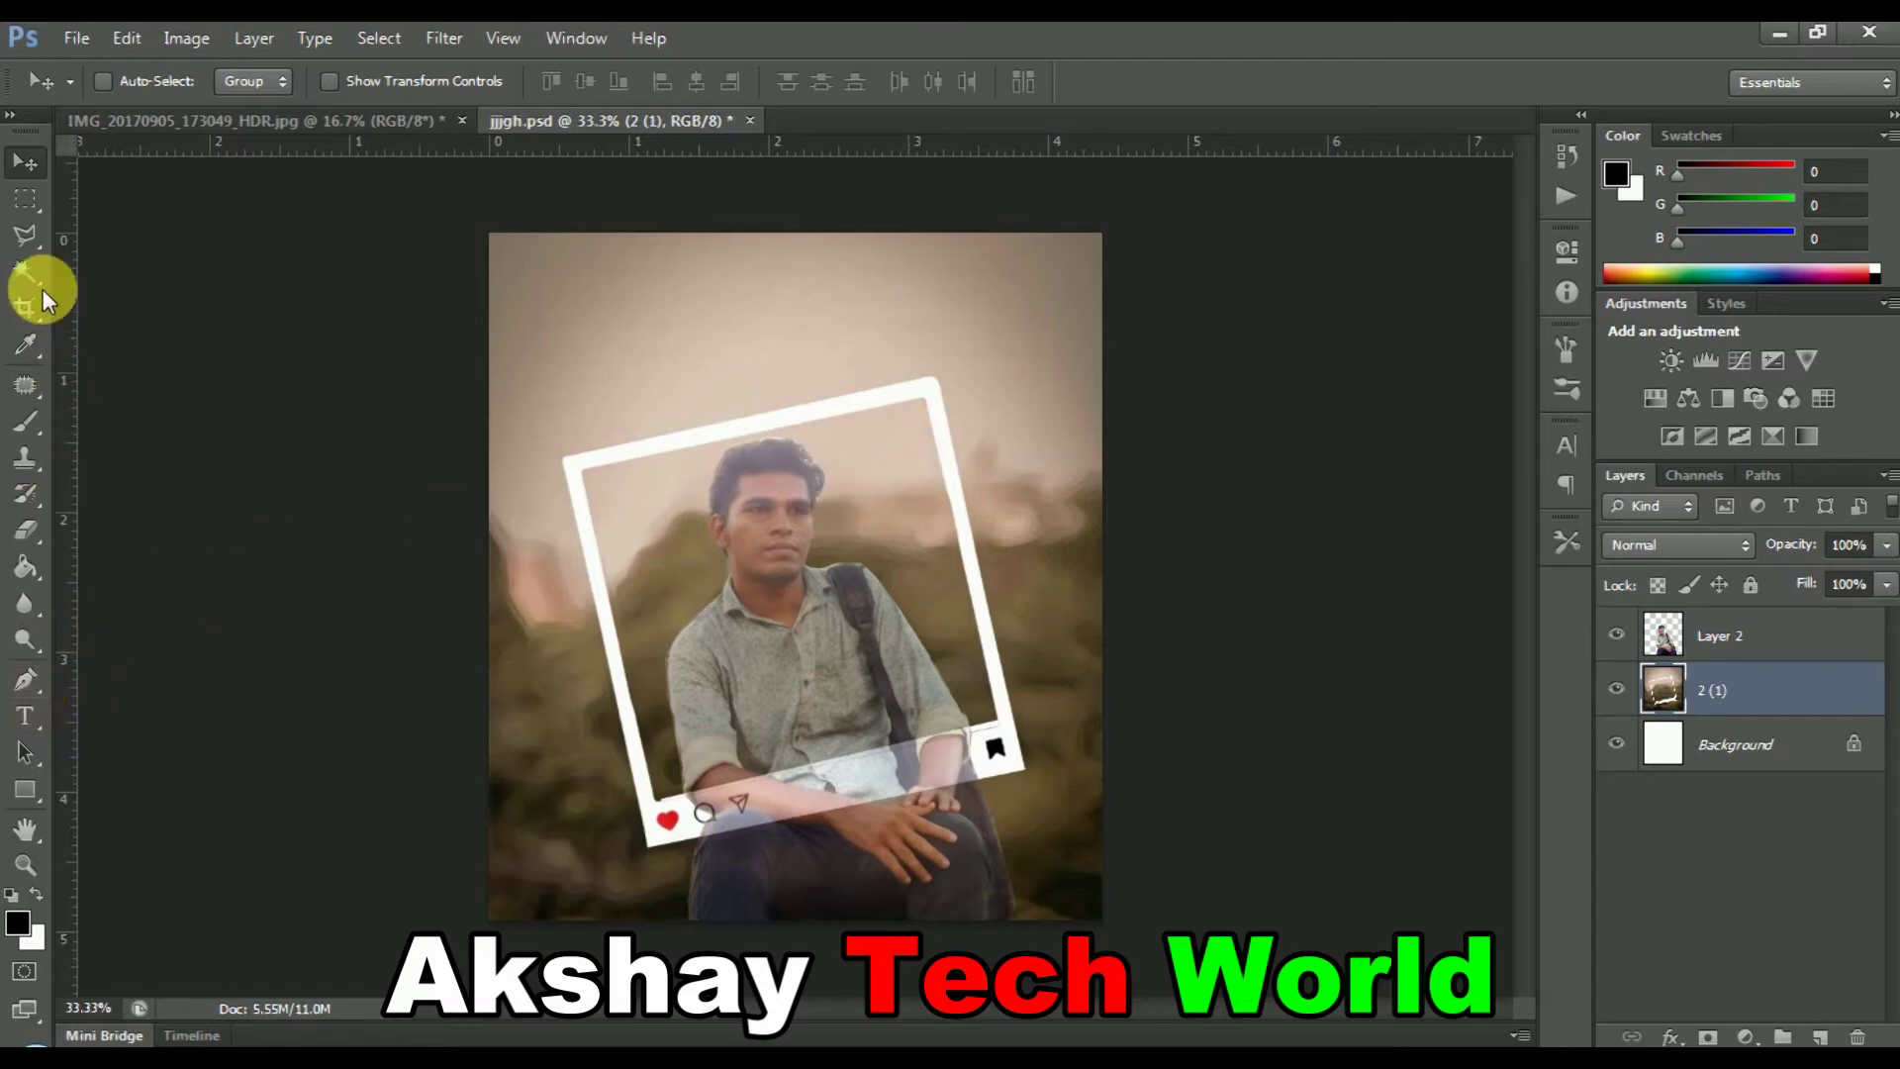
left_click(32, 239)
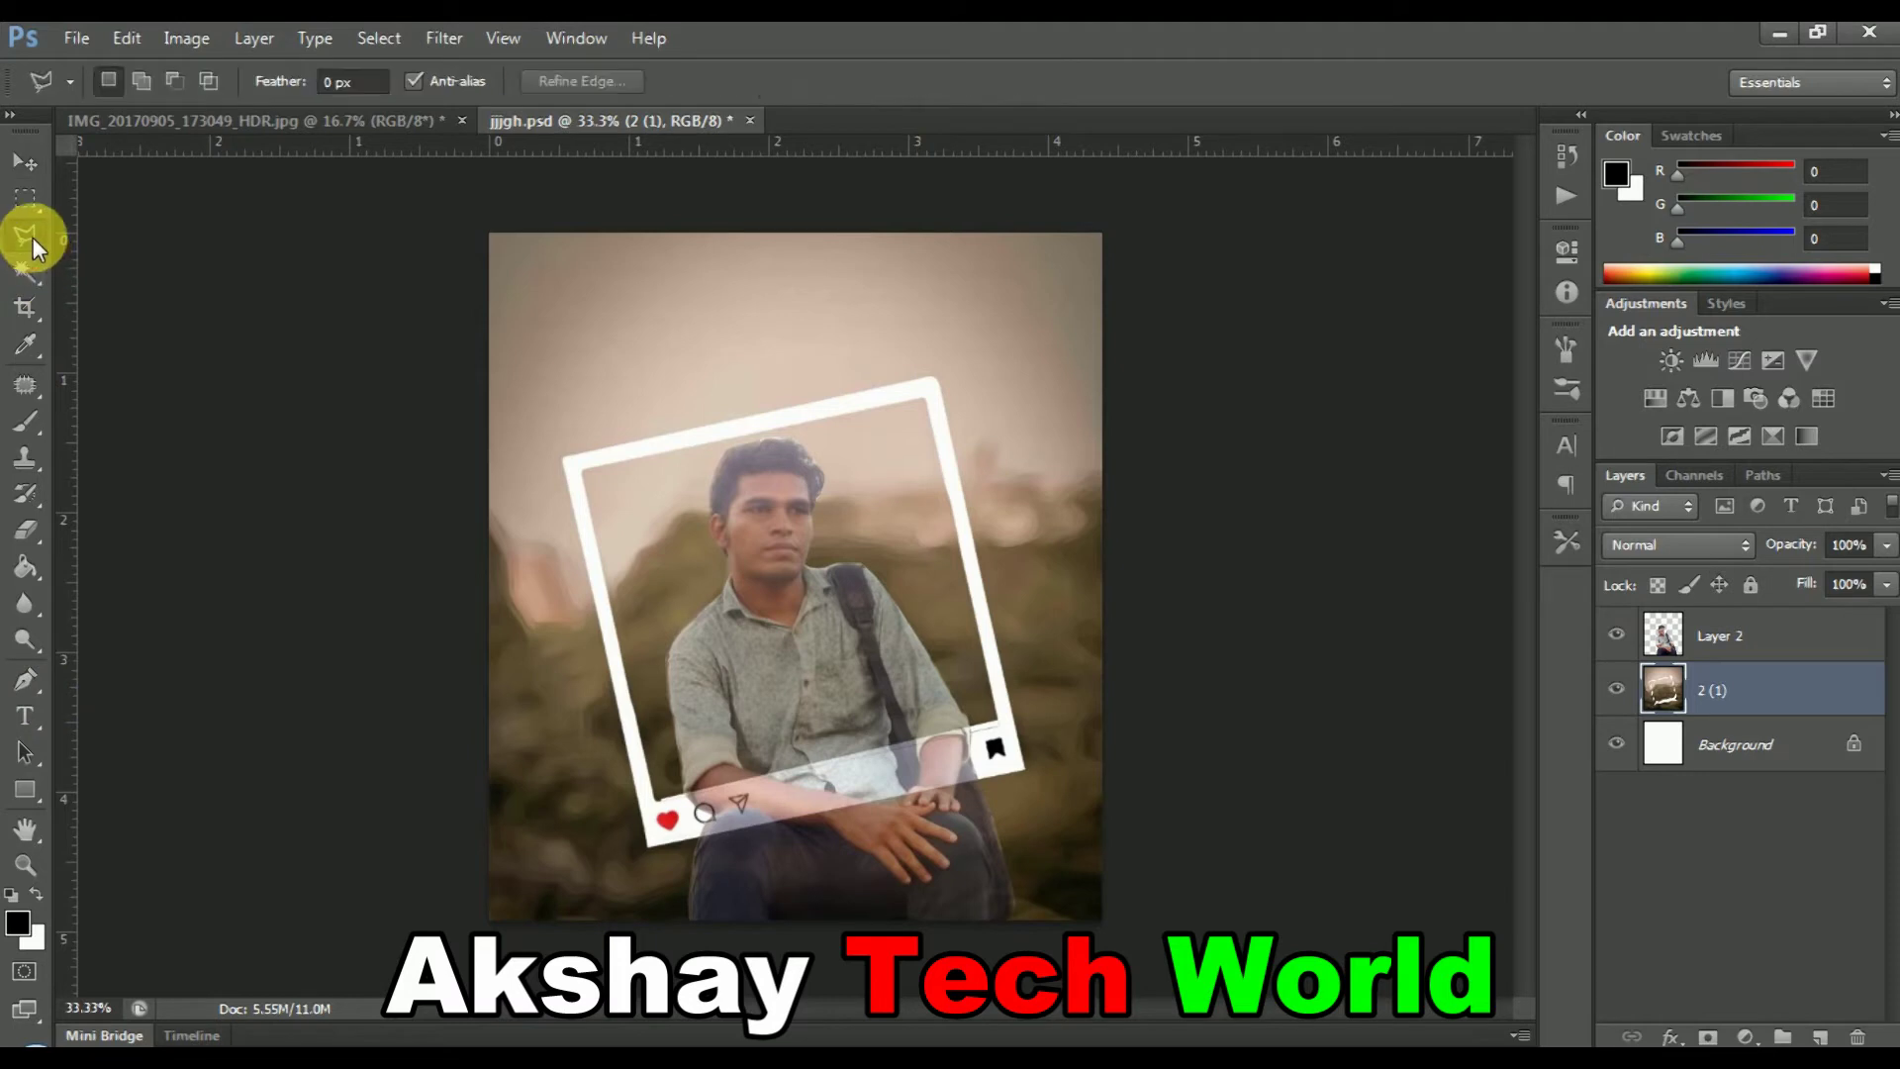
left_click(675, 799)
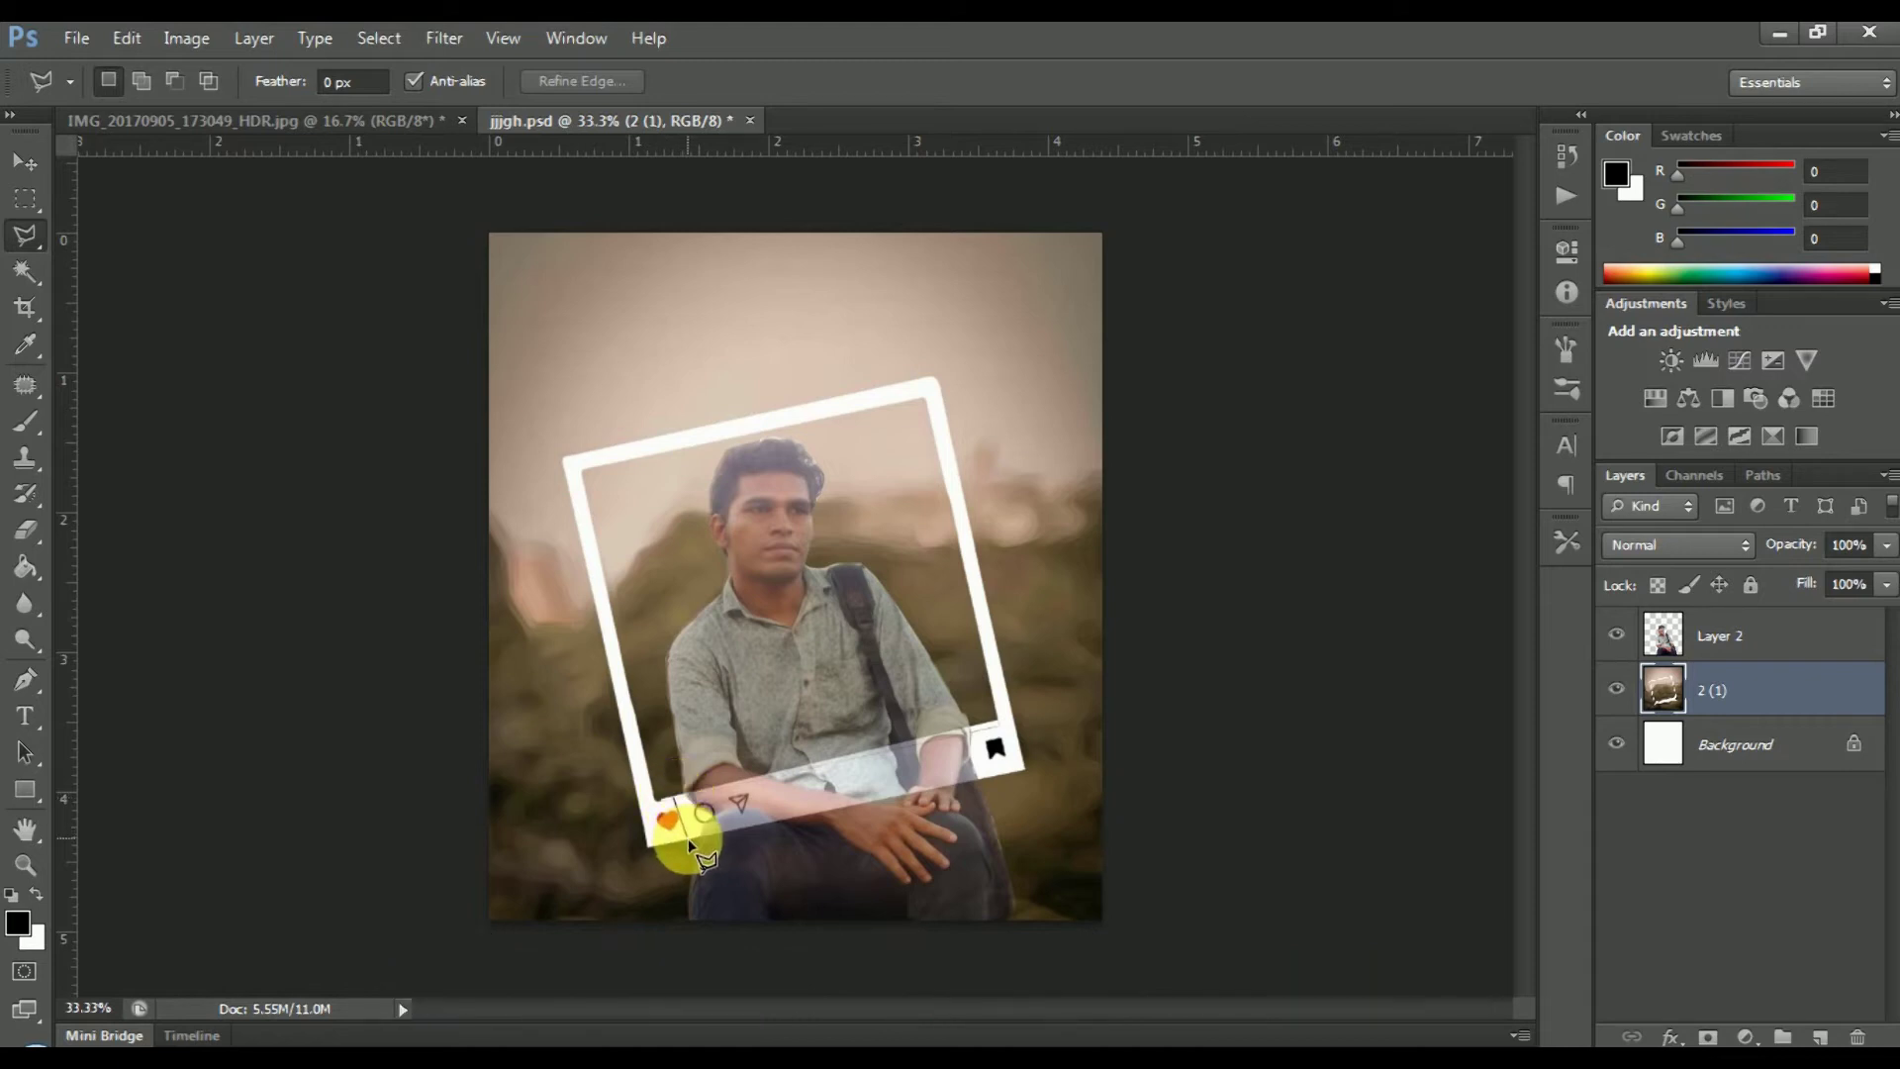
left_click(686, 839)
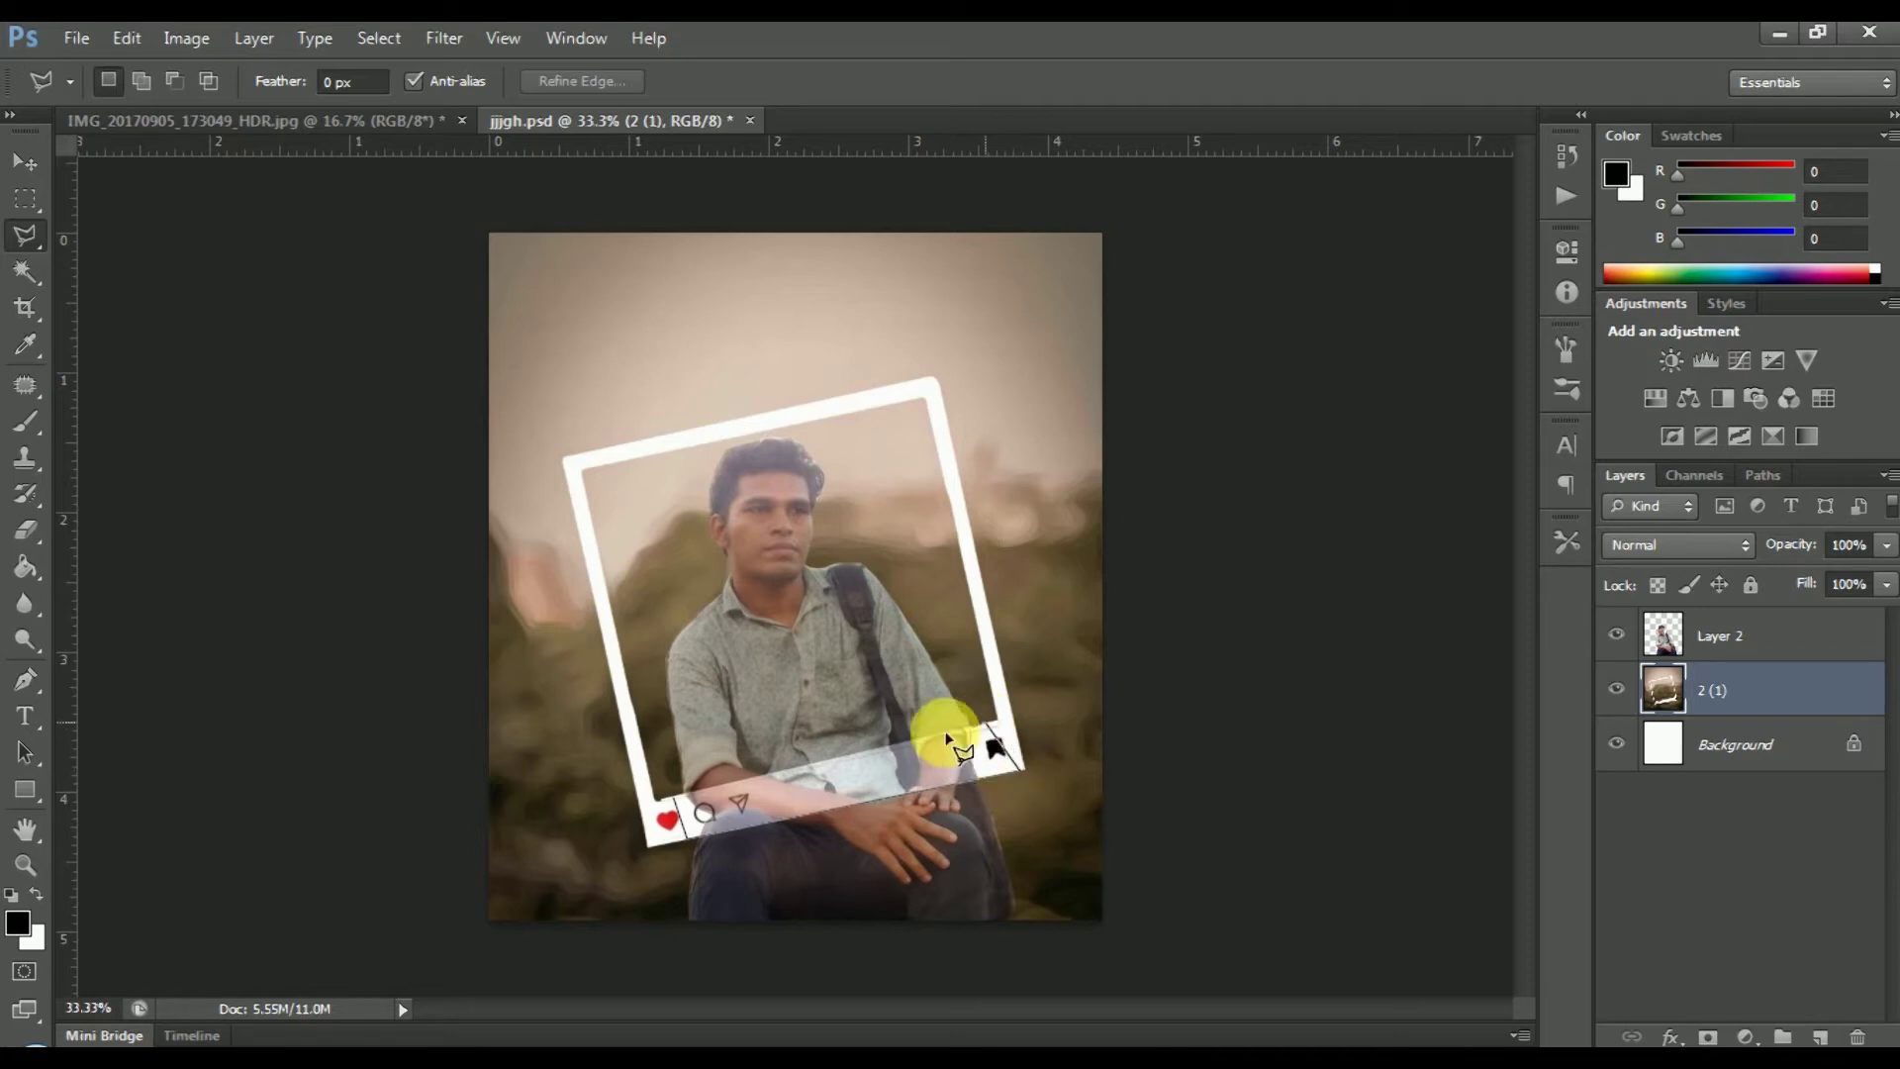
left_click(676, 794)
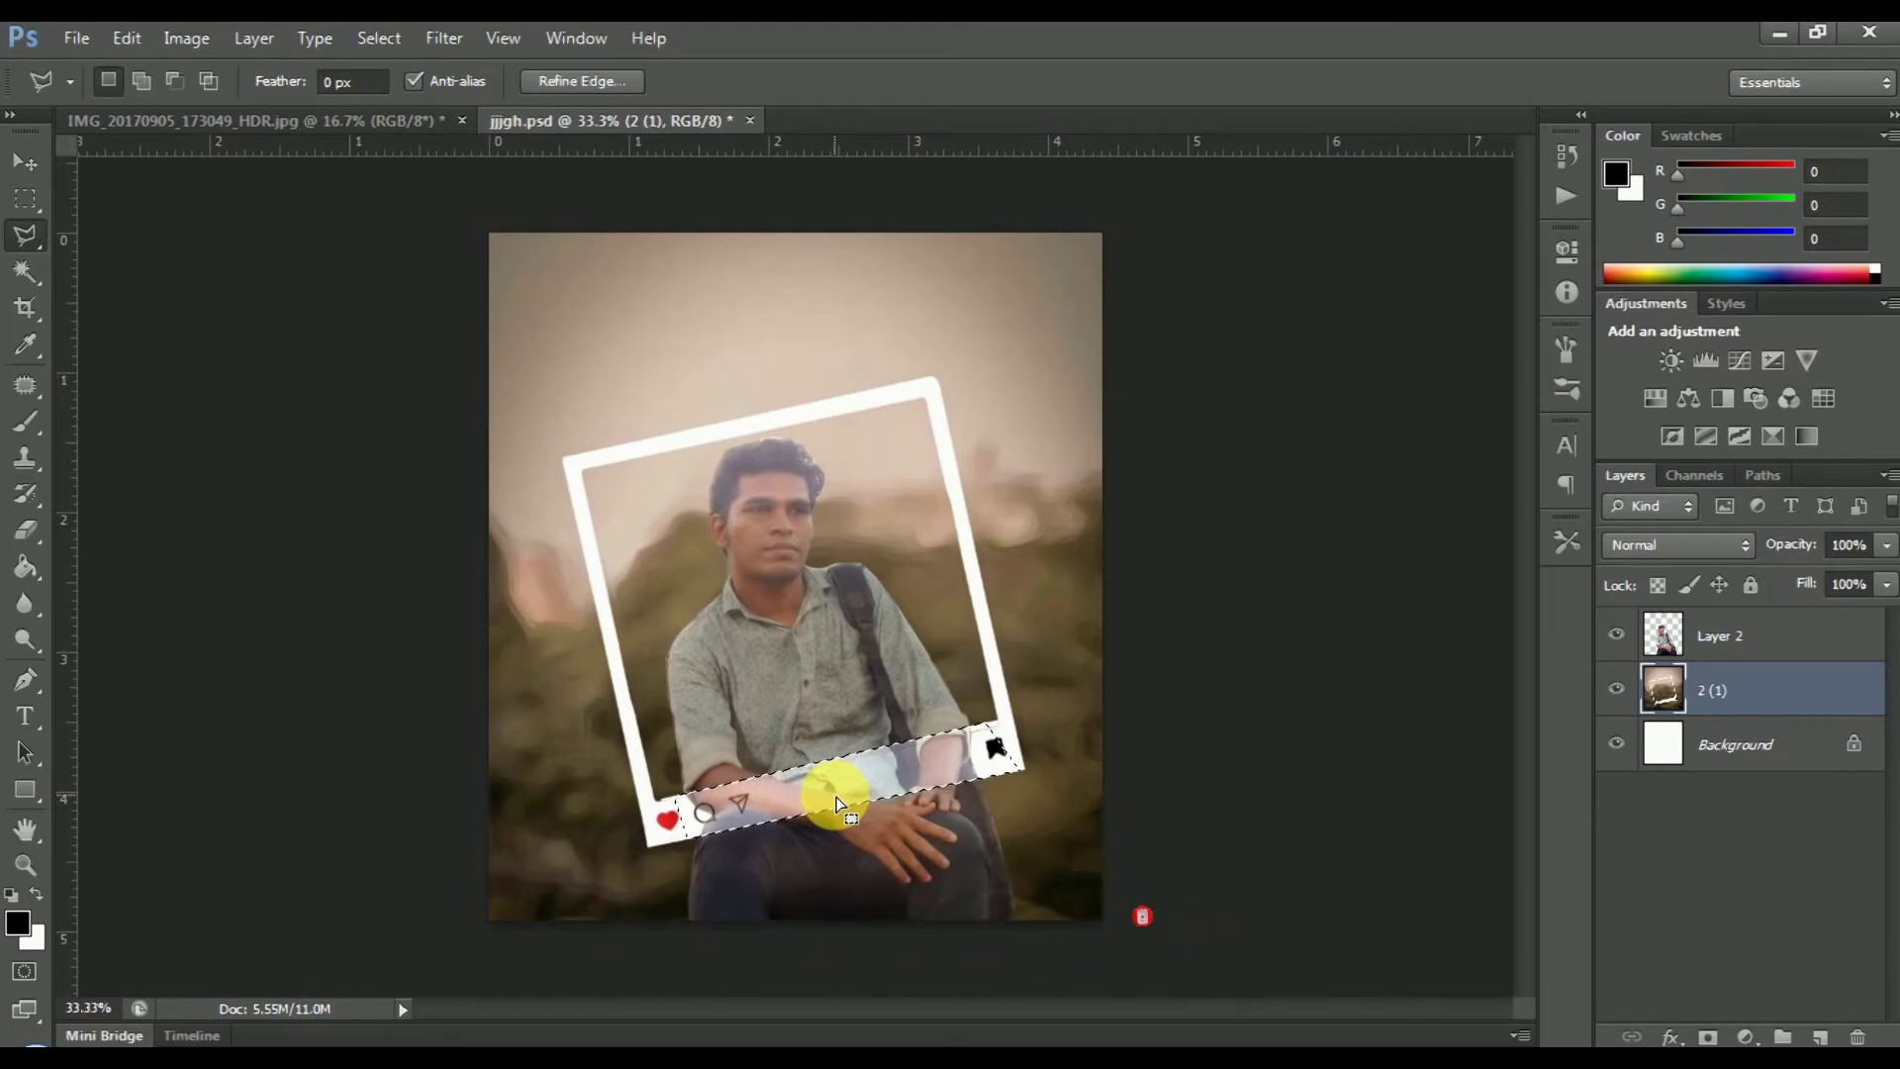
Delete the part of the man's layer that covers the frame's bottom bar and clear the selection
left_click(1826, 632)
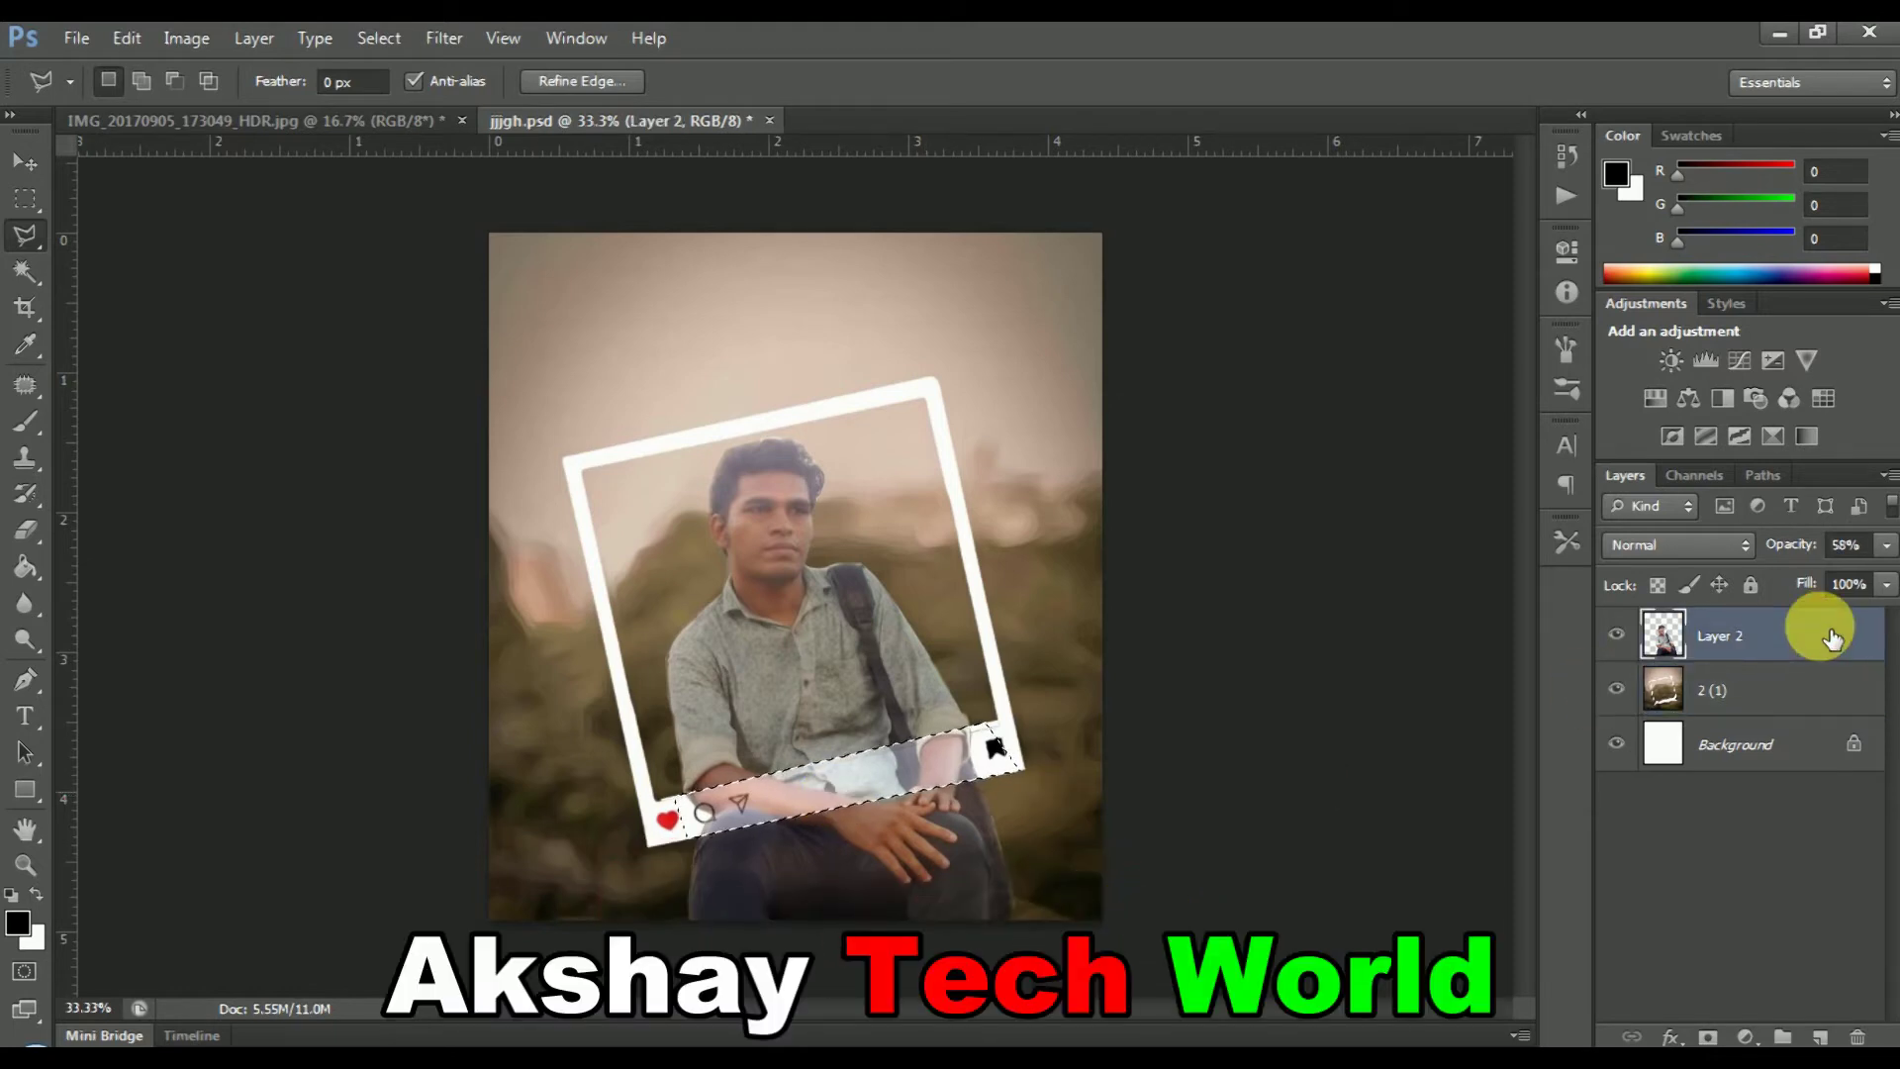
key("Delete")
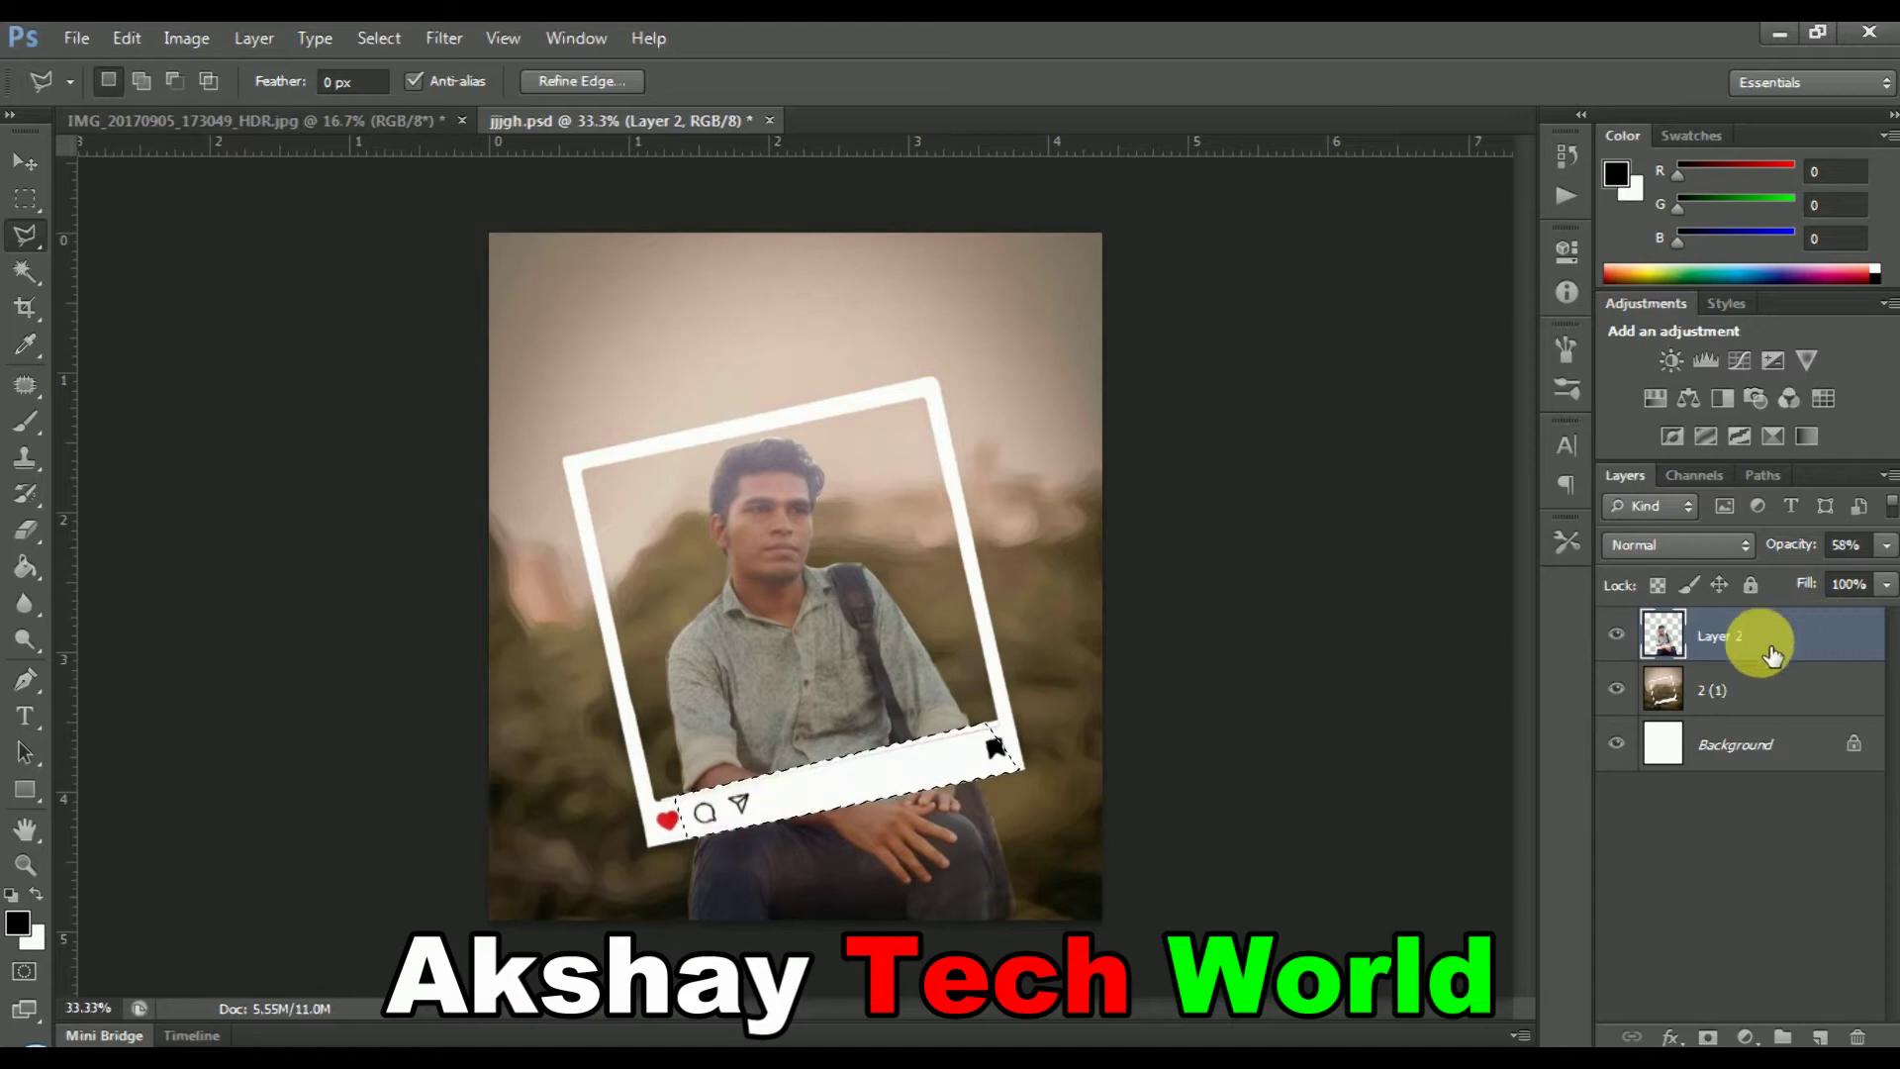
left_click(32, 195)
left_click(476, 361)
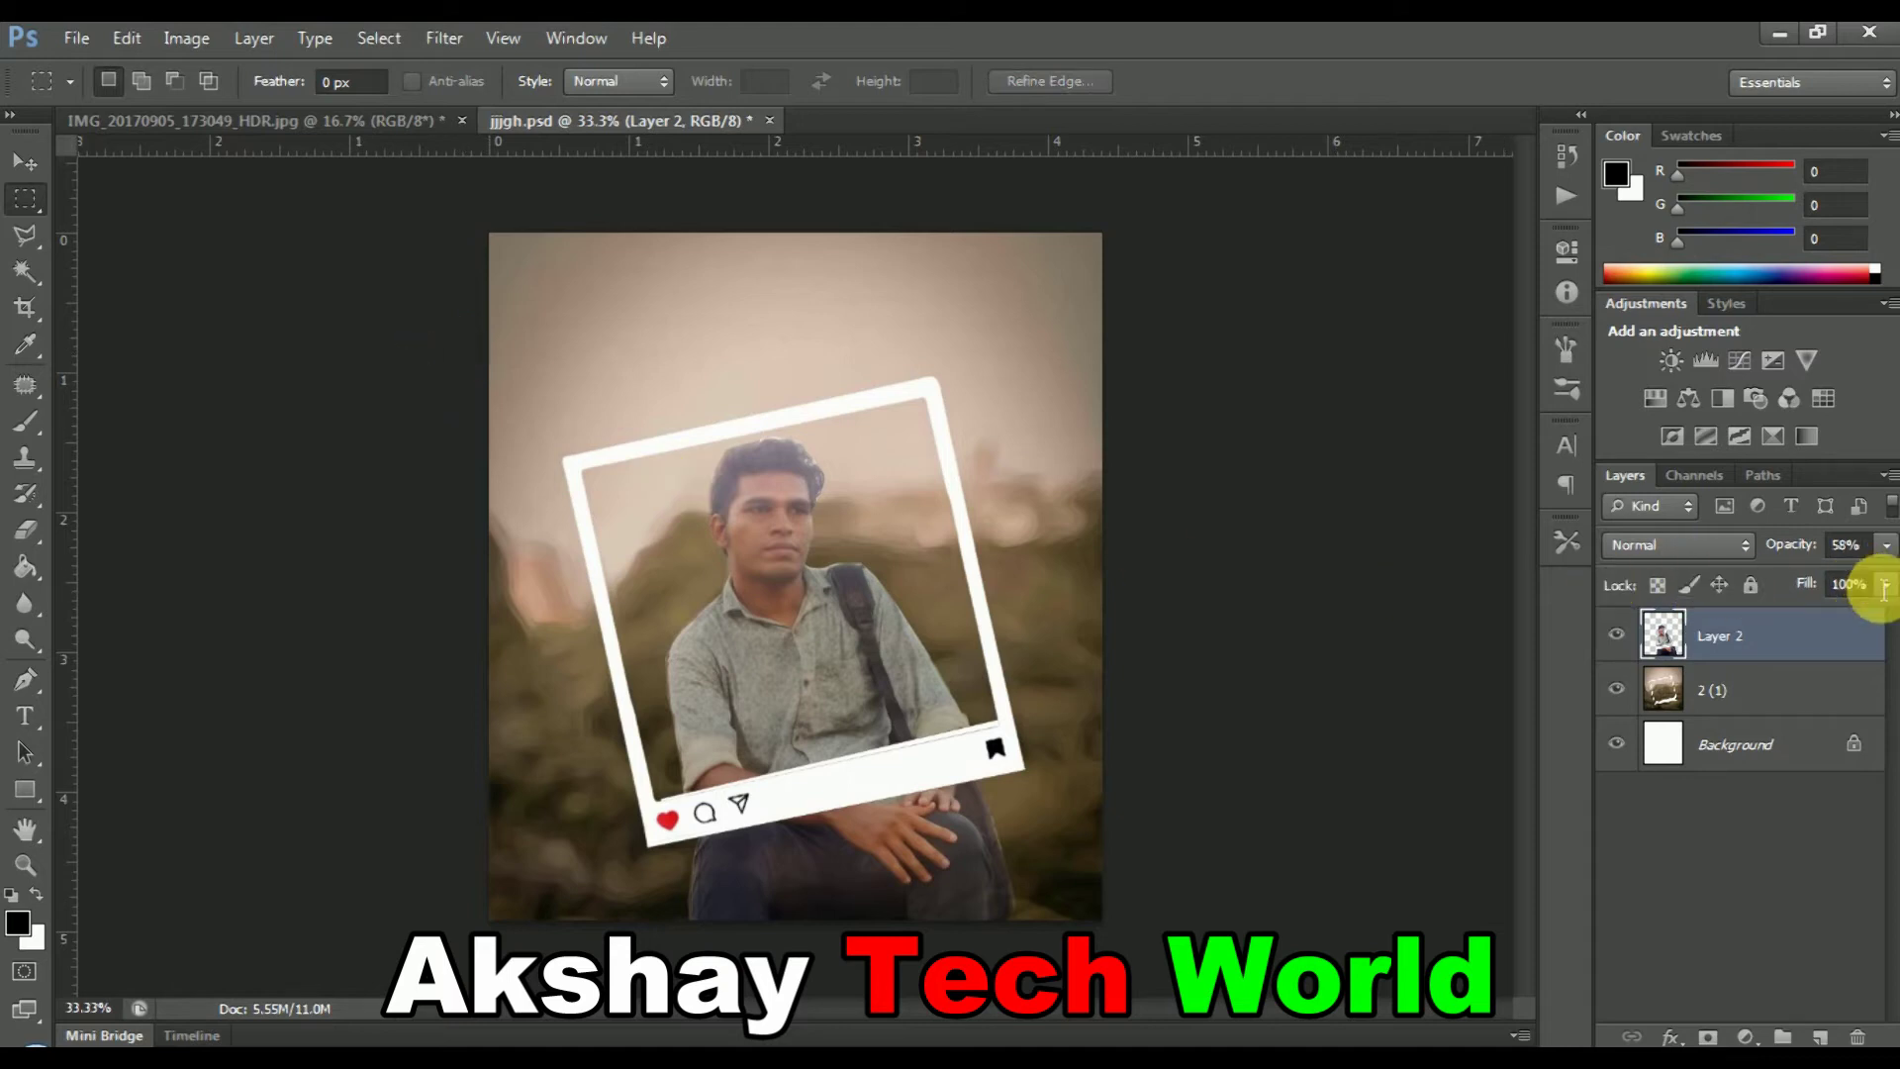
Set the man layer's opacity back to 100%
left_click(1883, 547)
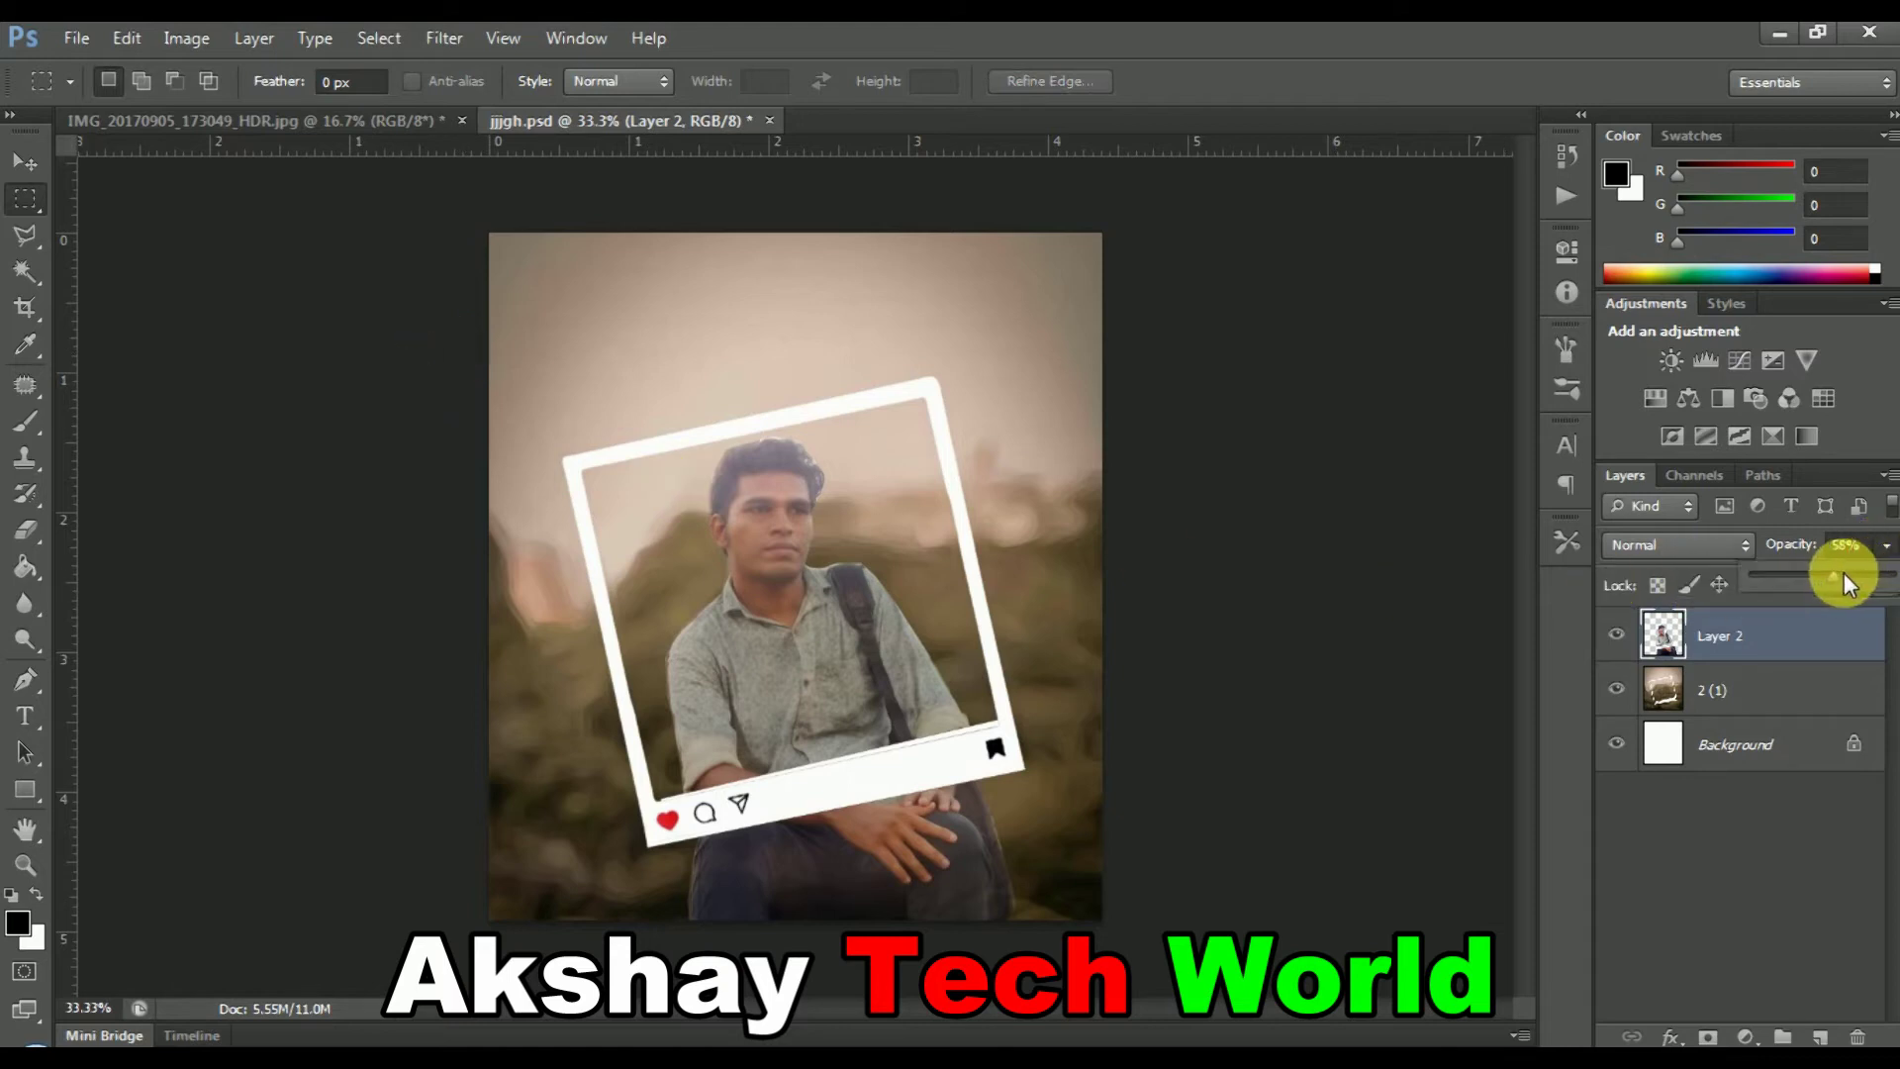
left_click_drag(1836, 572, 1880, 584)
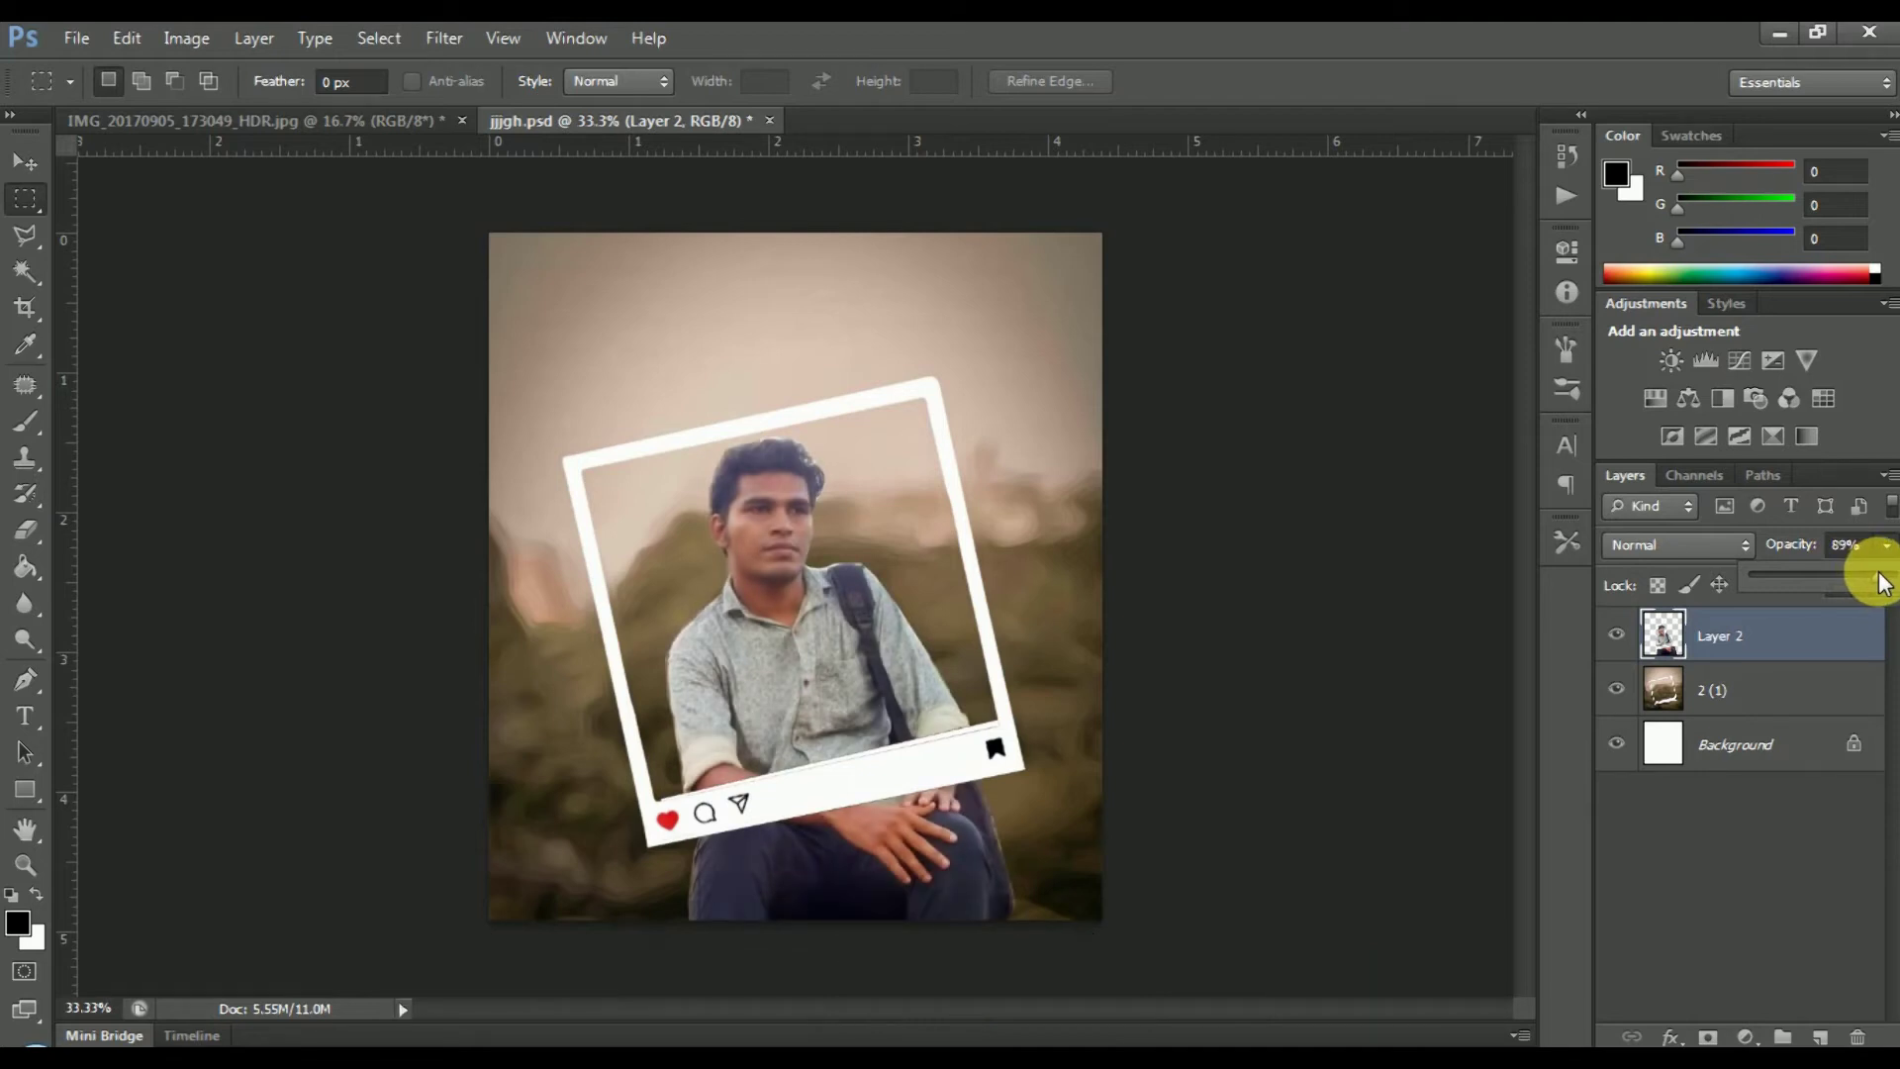
left_click_drag(1878, 581, 1892, 579)
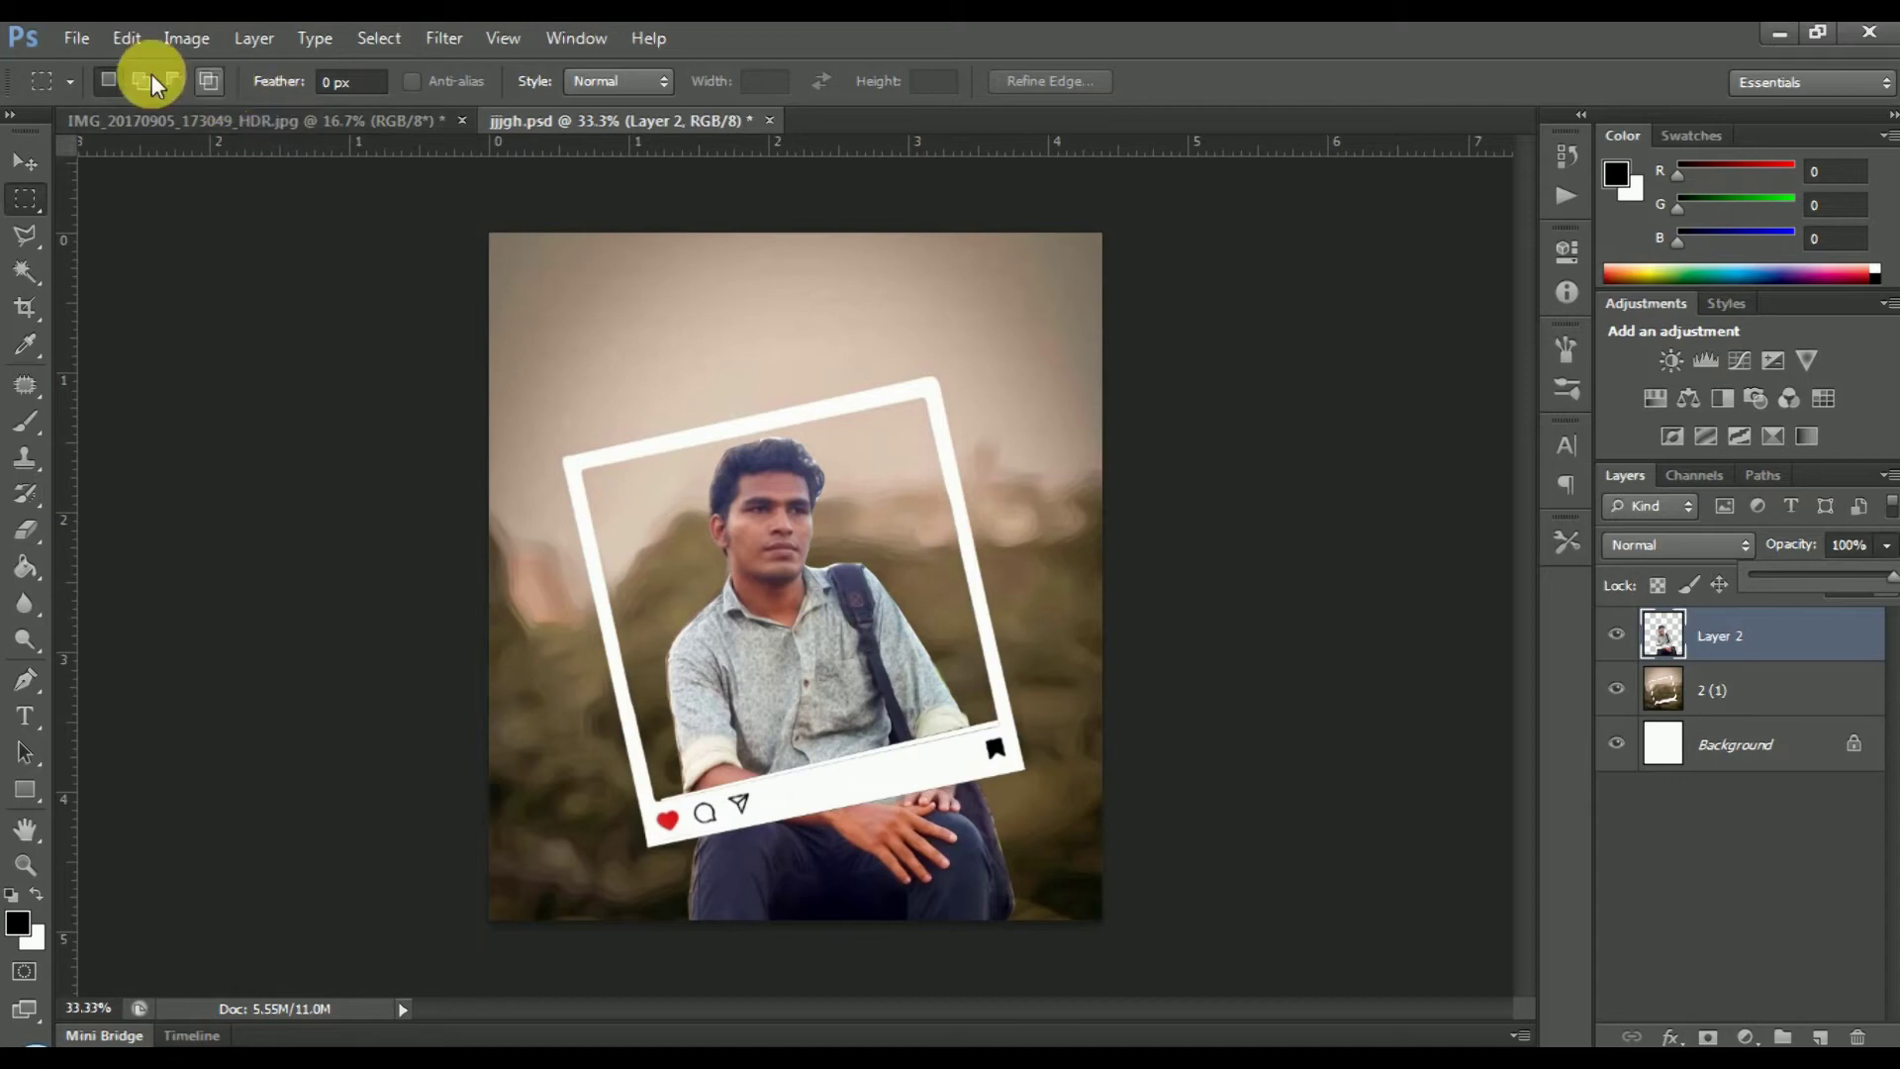
Open the birds image 2(4) from the folder adob > action > I Love Fram All PNG on the E: drive
left_click(91, 36)
left_click(93, 87)
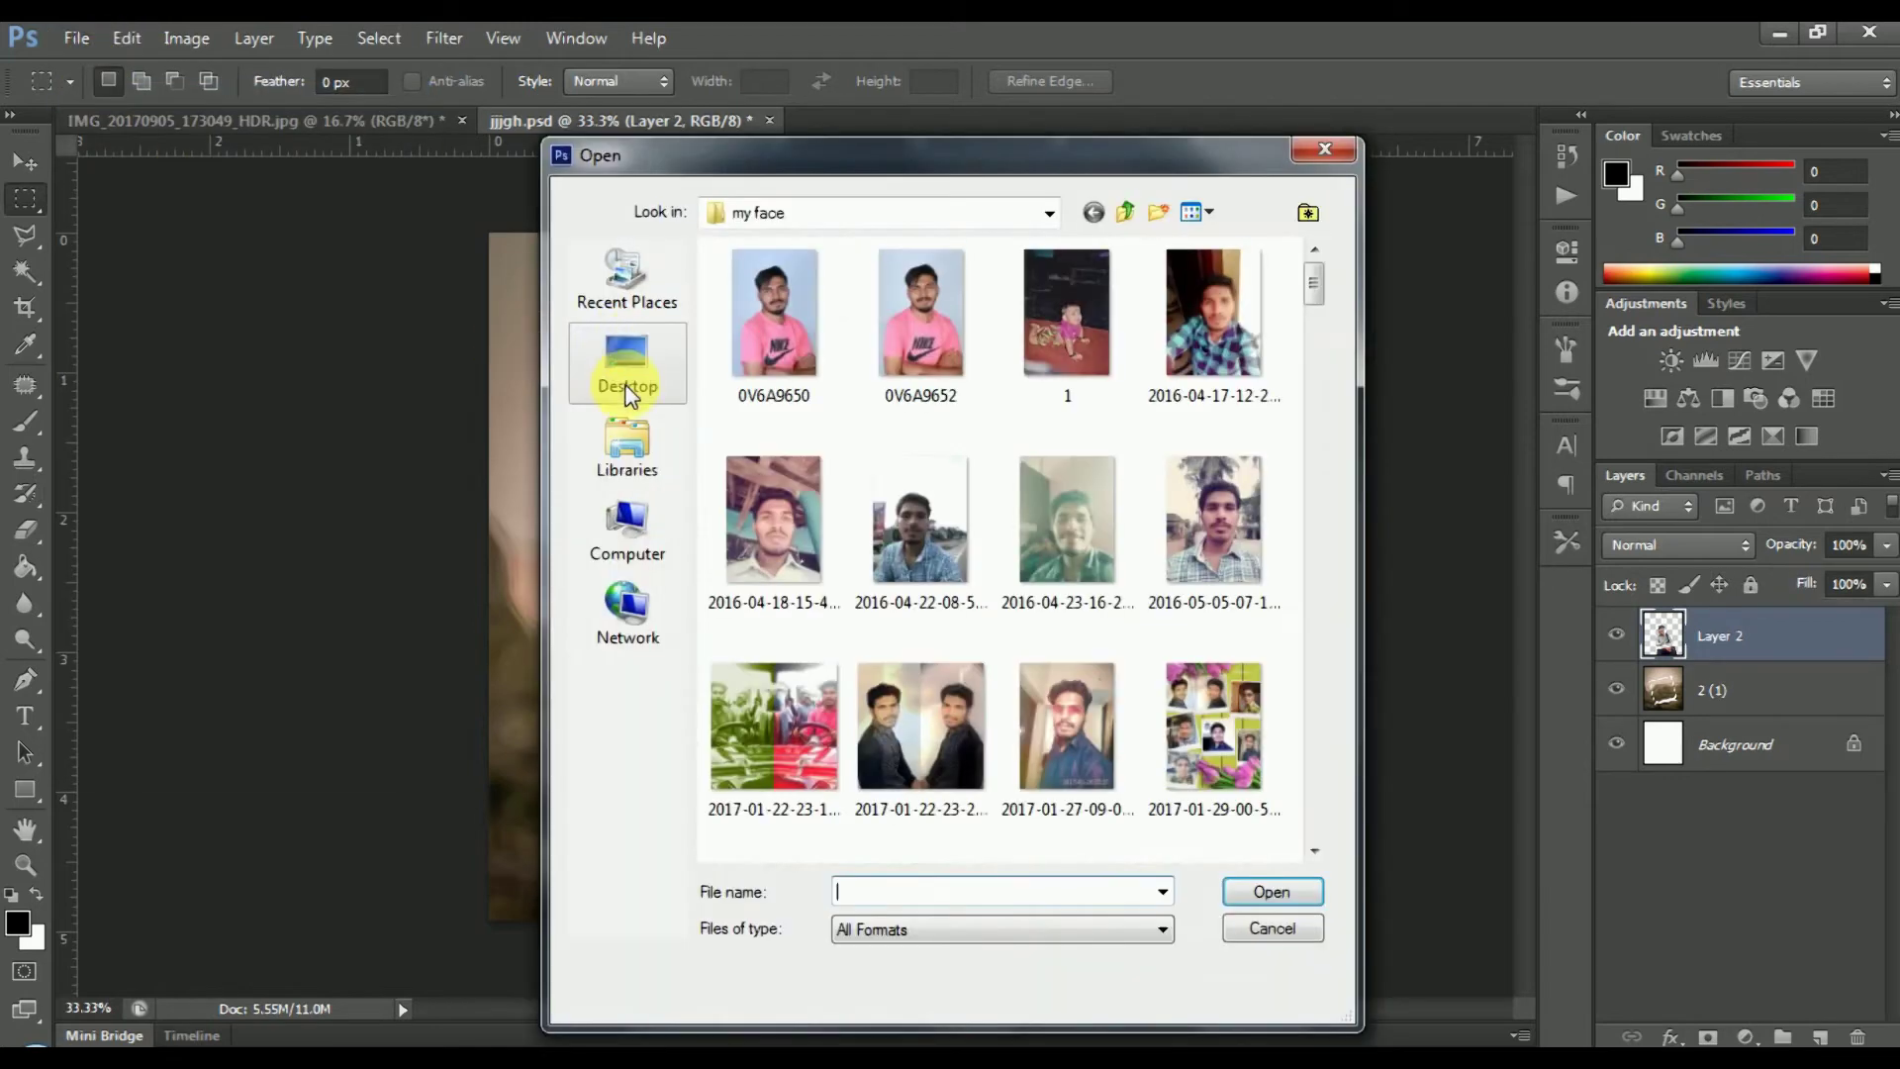
left_click(633, 522)
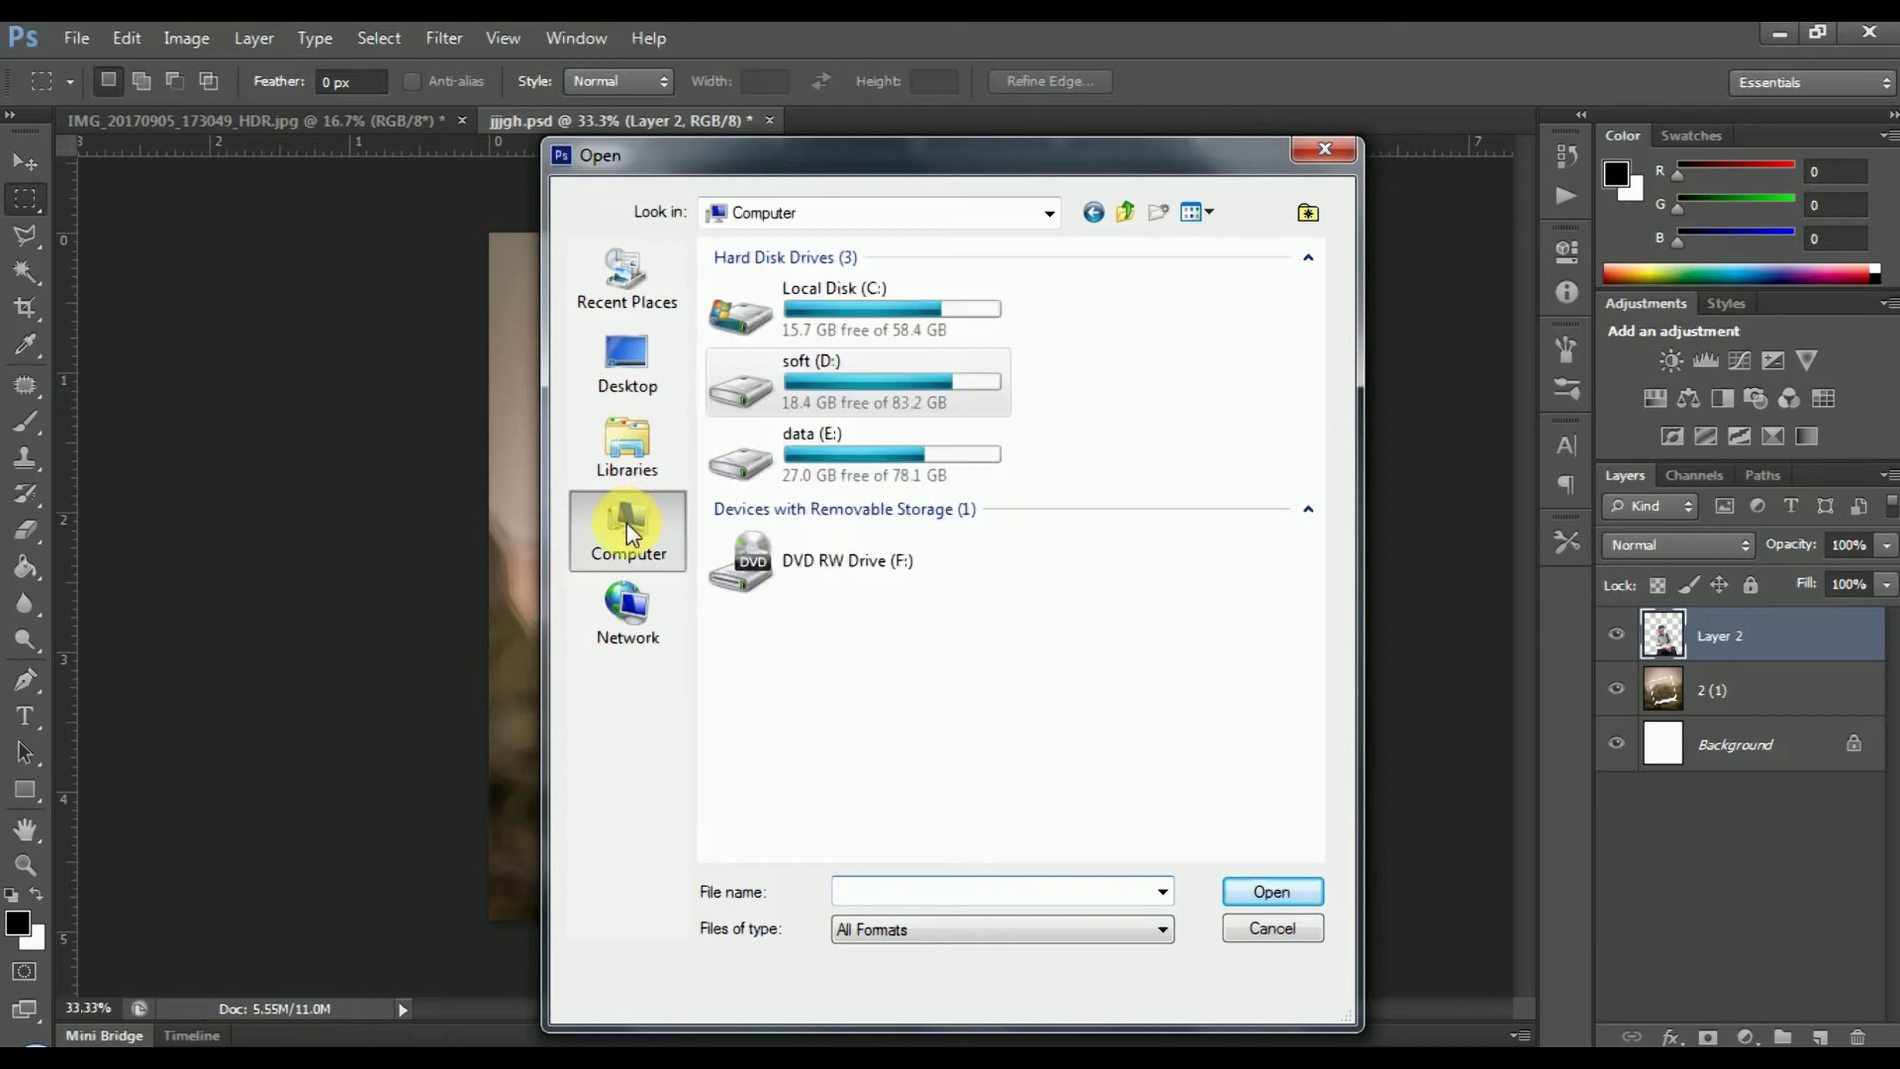
double_click(911, 445)
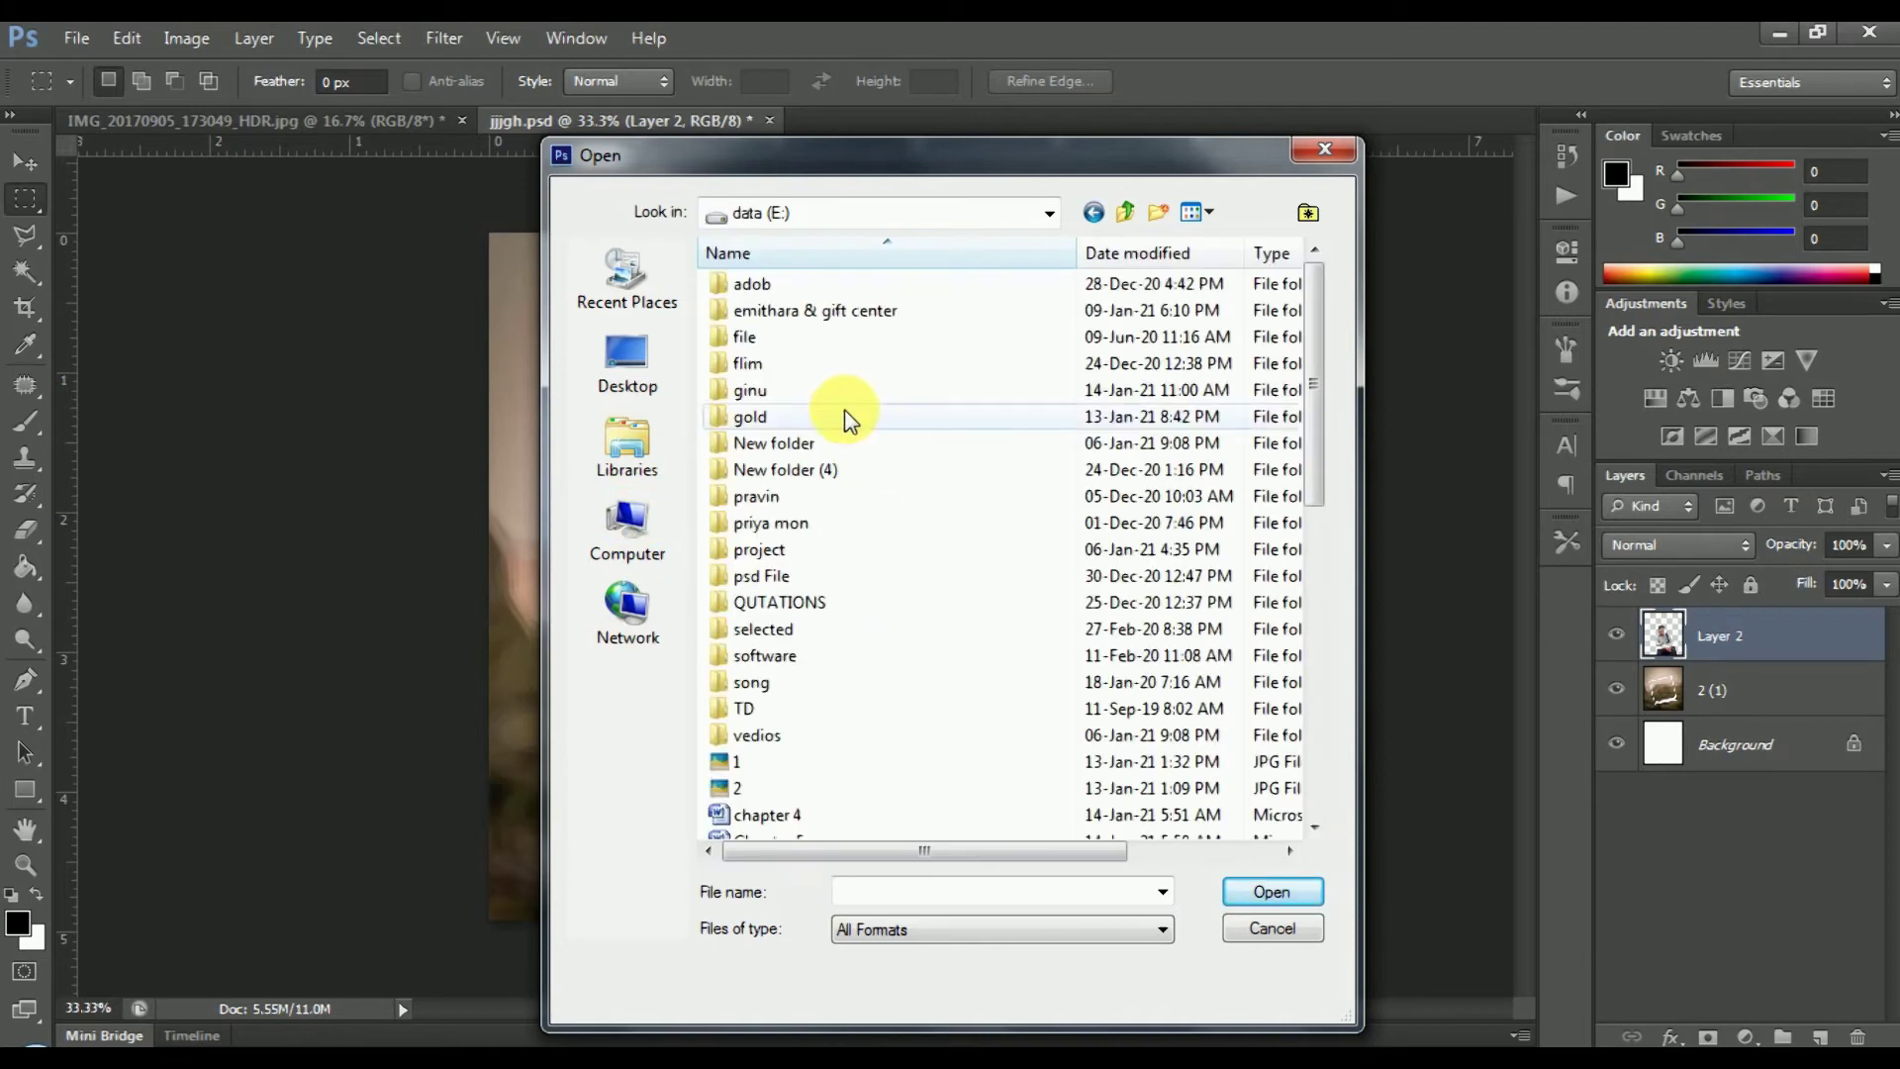
double_click(782, 286)
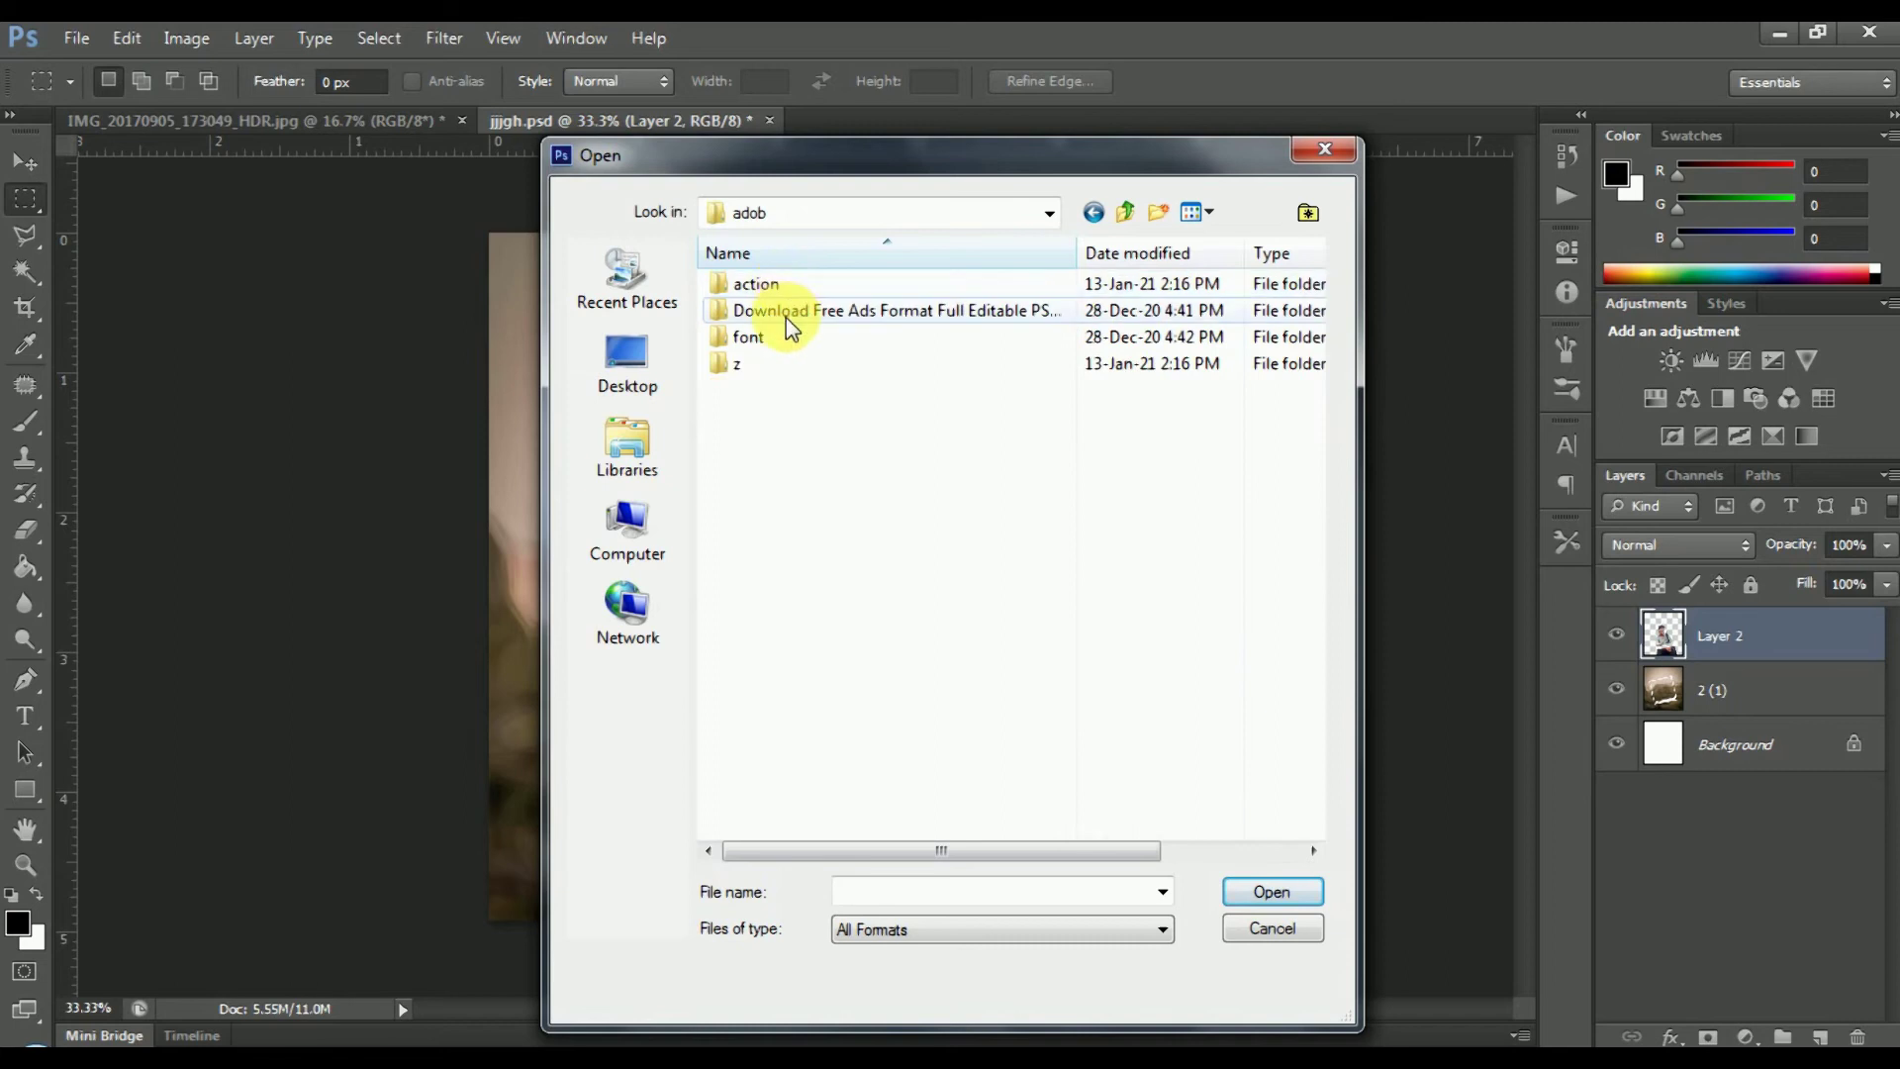
double_click(780, 291)
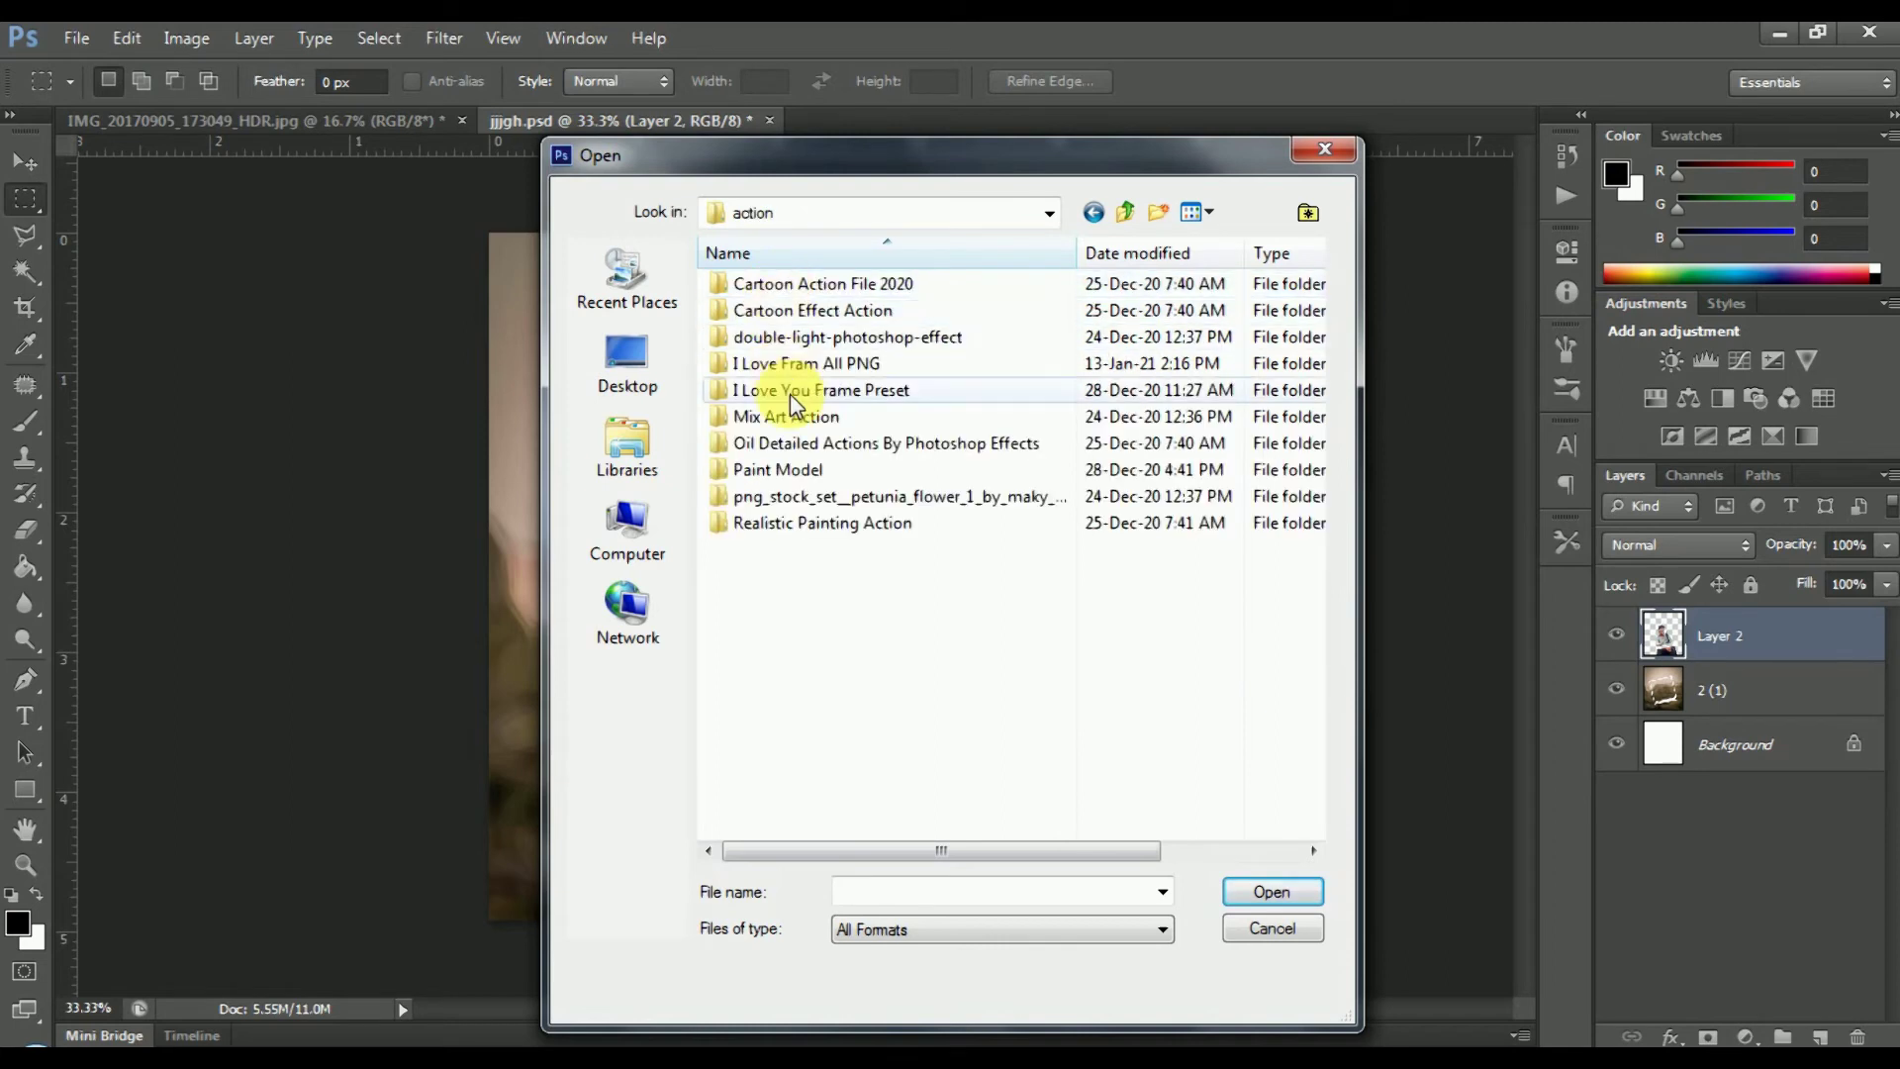
double_click(785, 366)
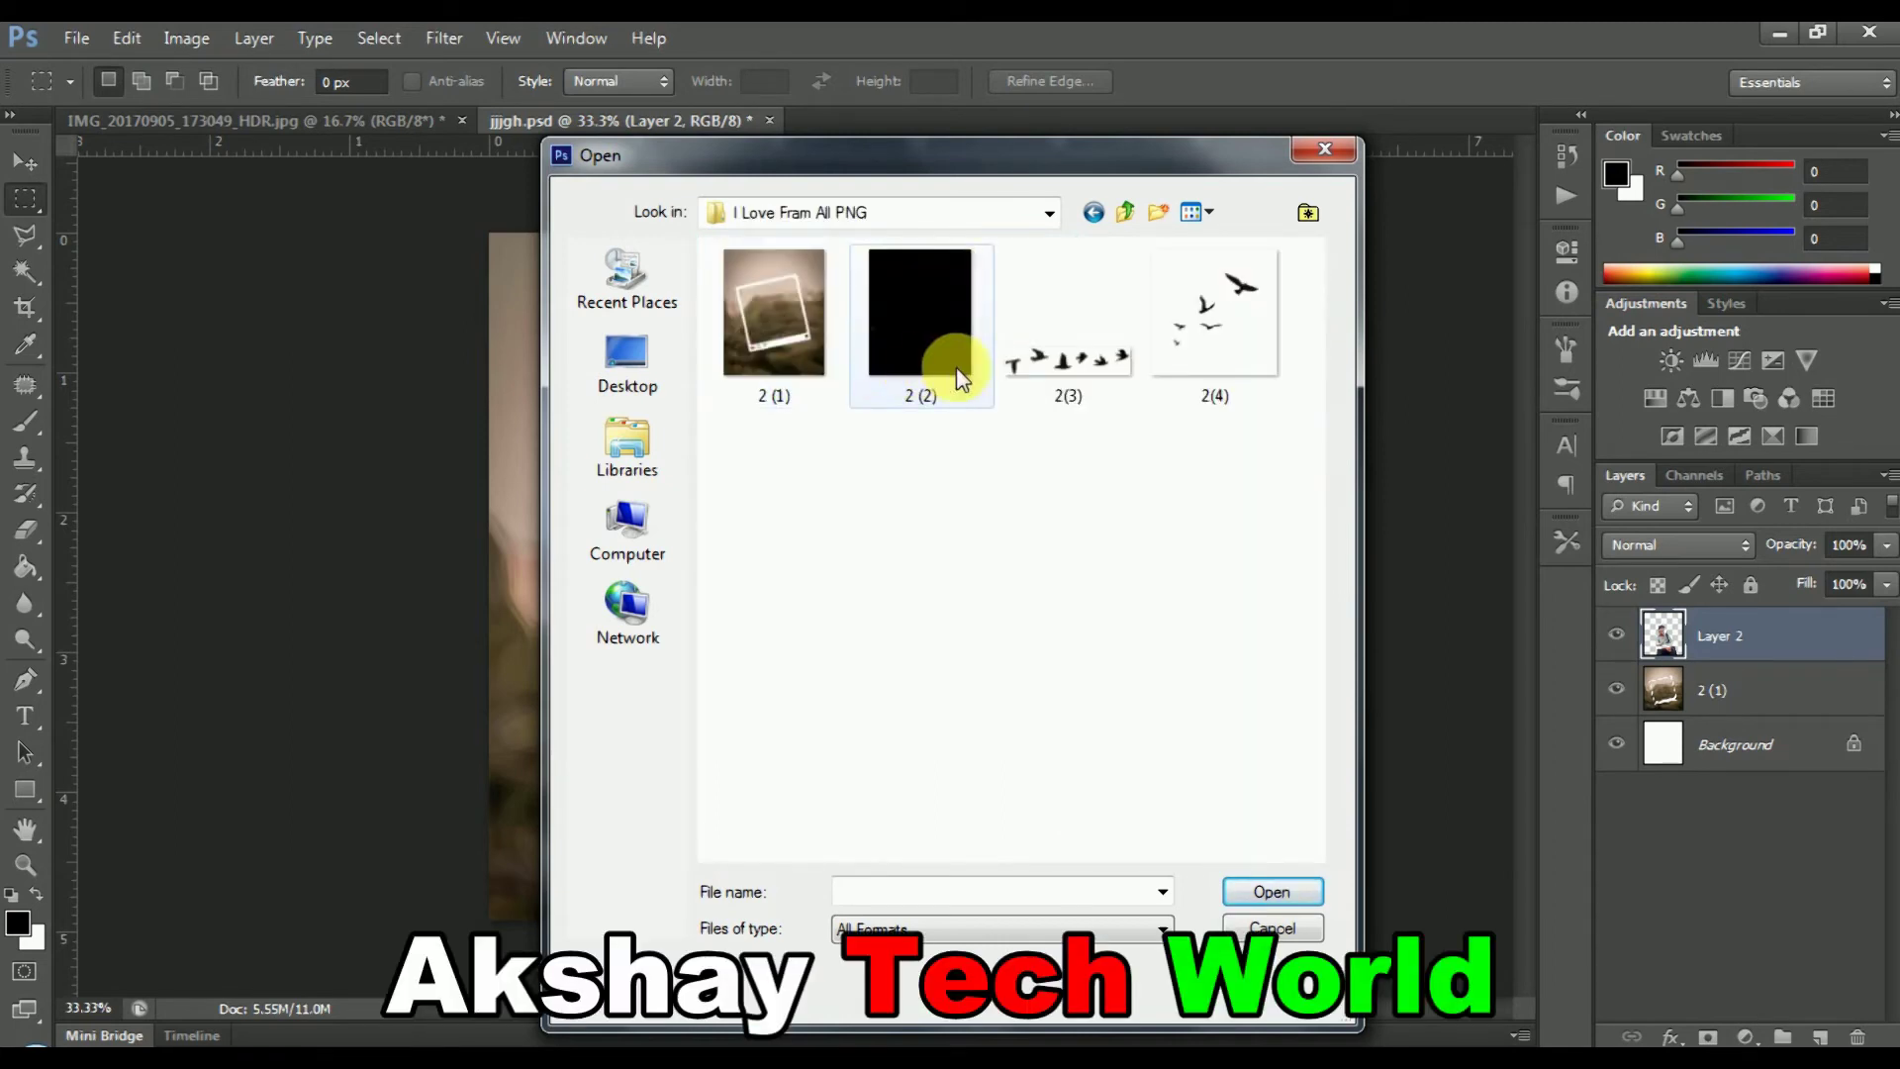
left_click(1199, 358)
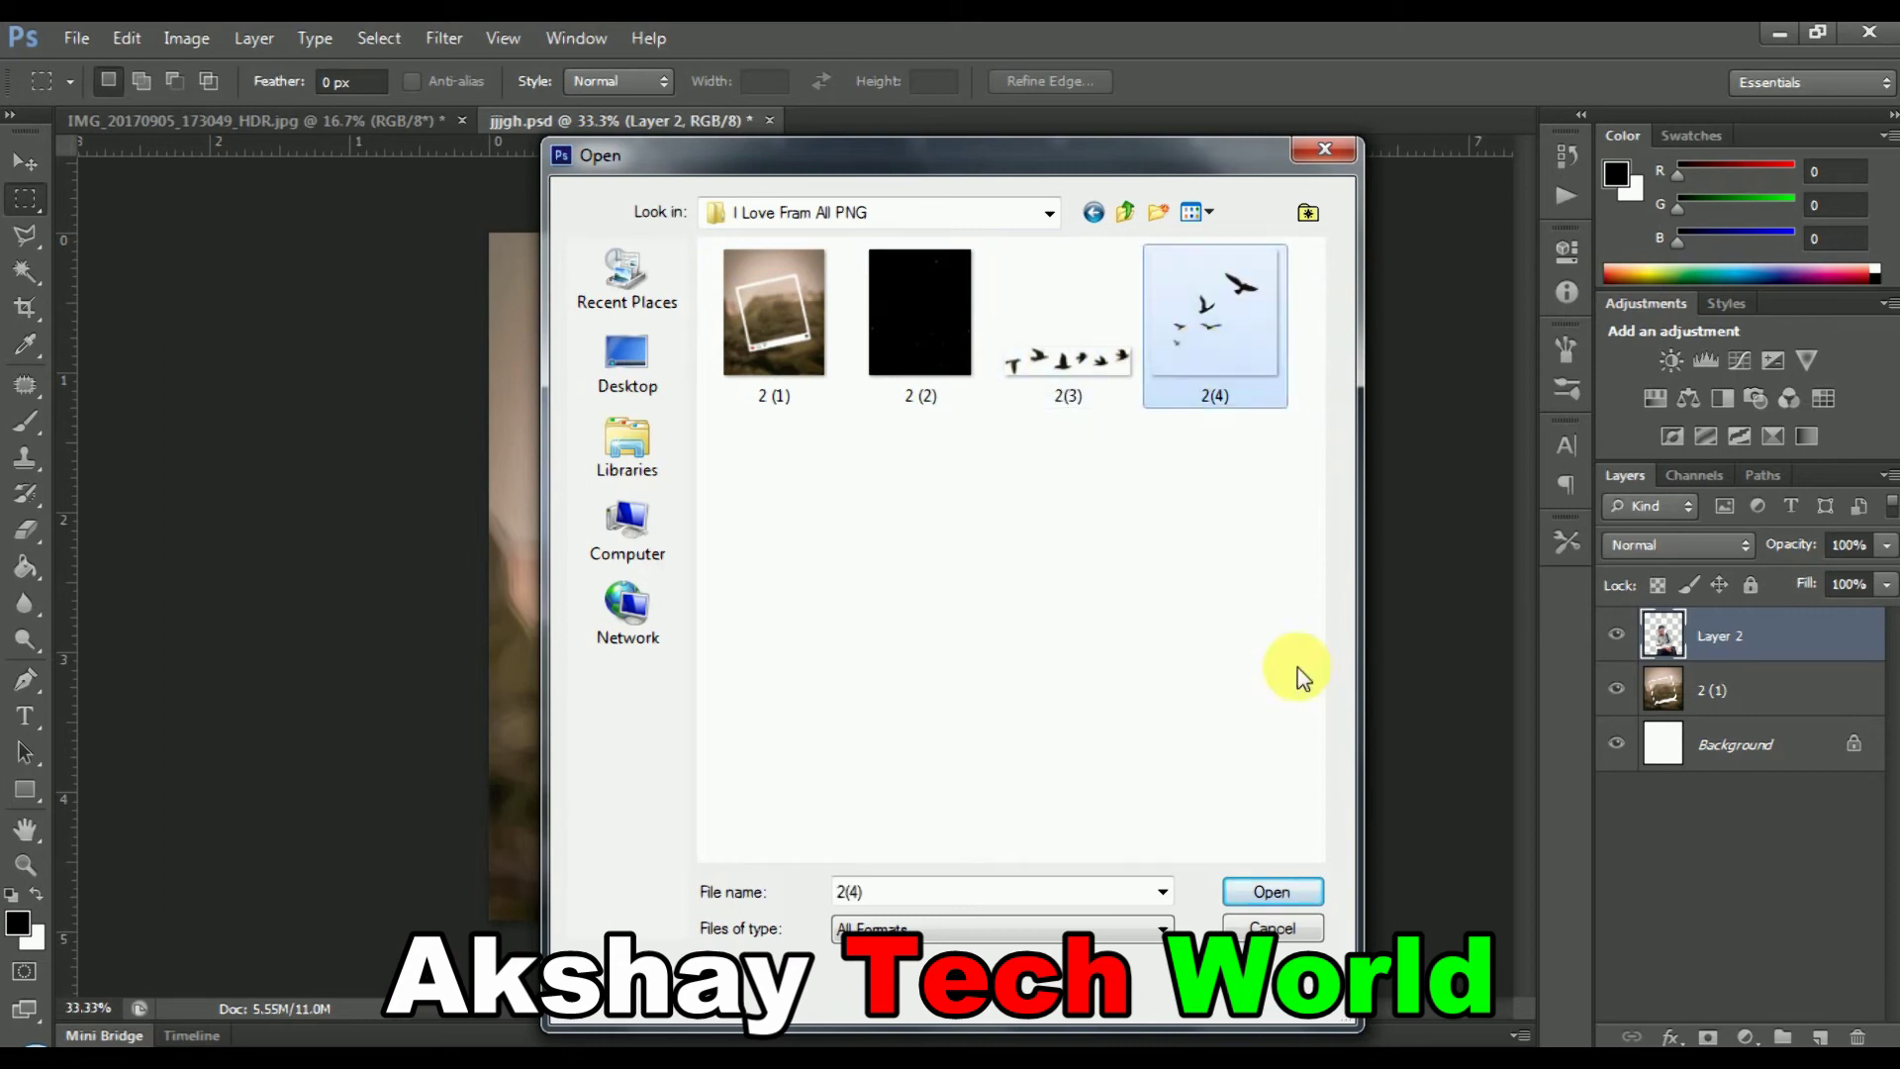
left_click(1277, 891)
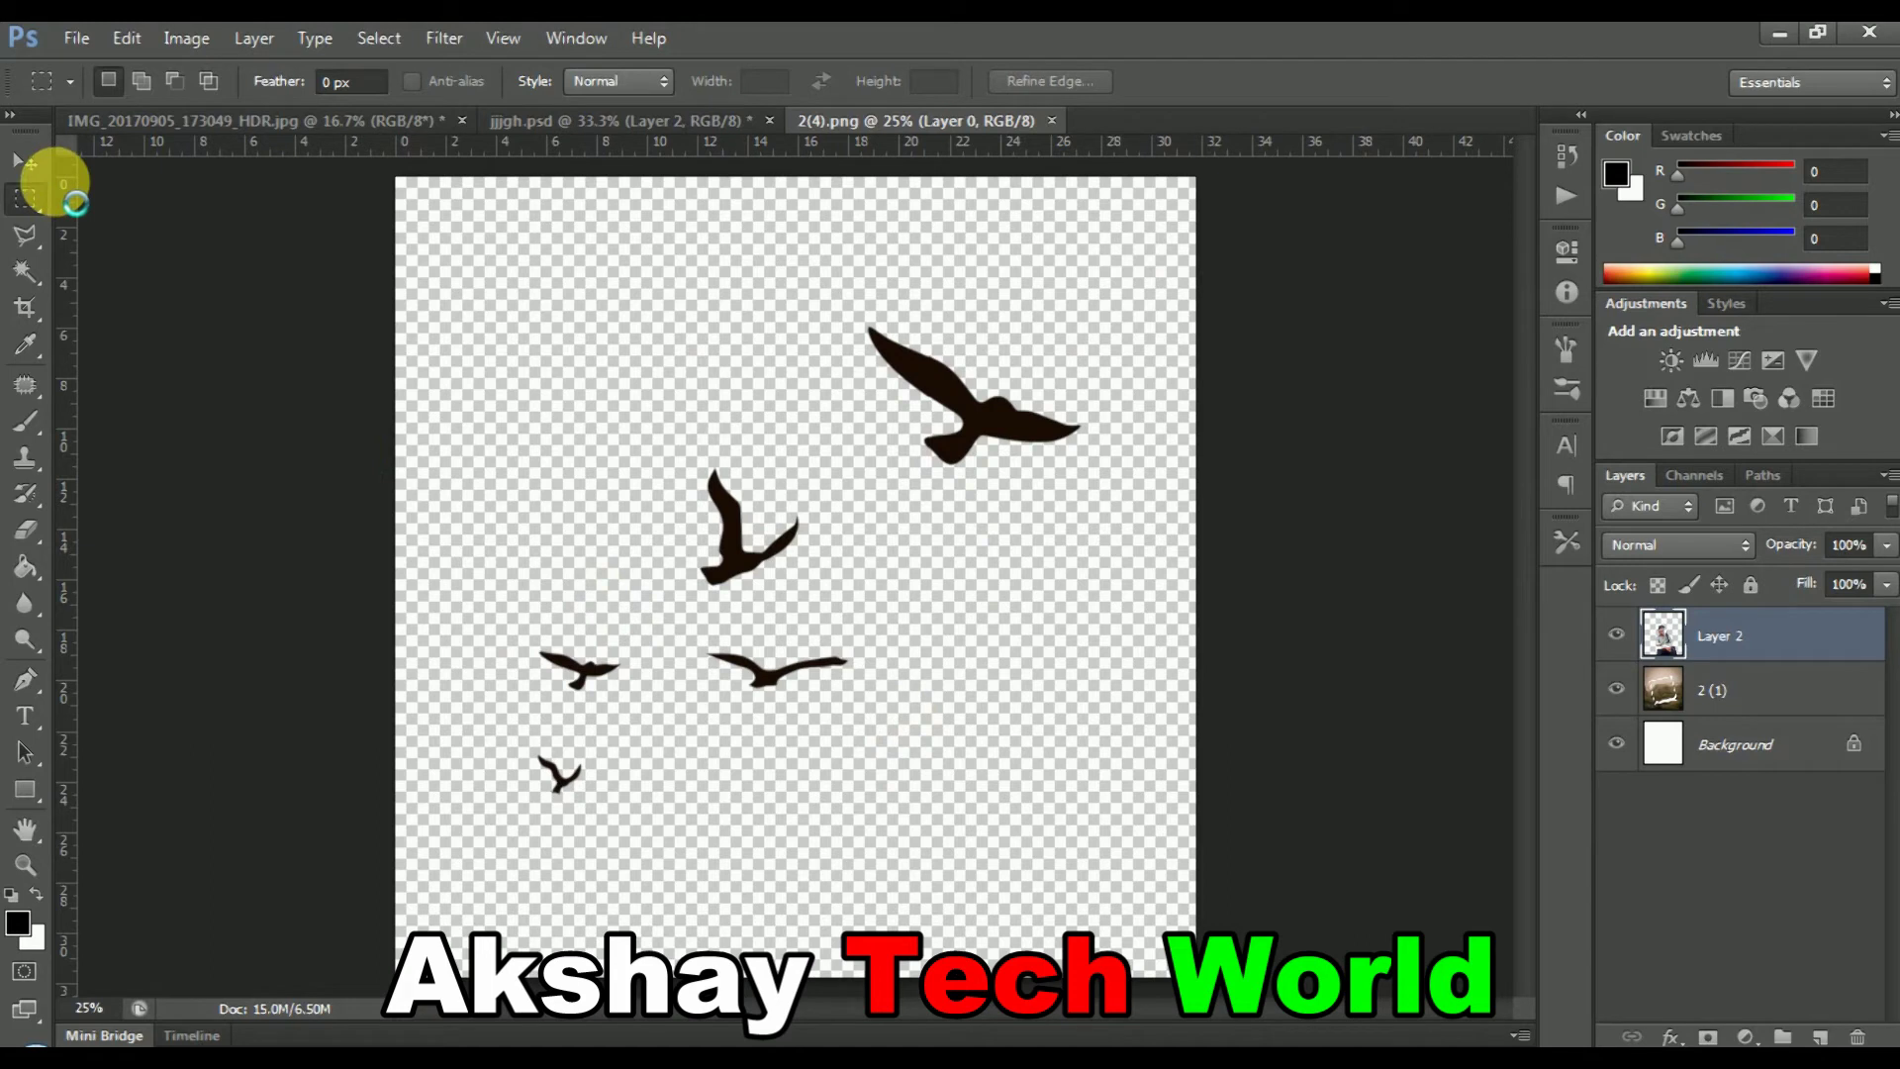
Copy the birds from 2(4).png into jjjgh.psd and scale them to about 24% × 29% in the canvas's upper-right corner
left_click(29, 163)
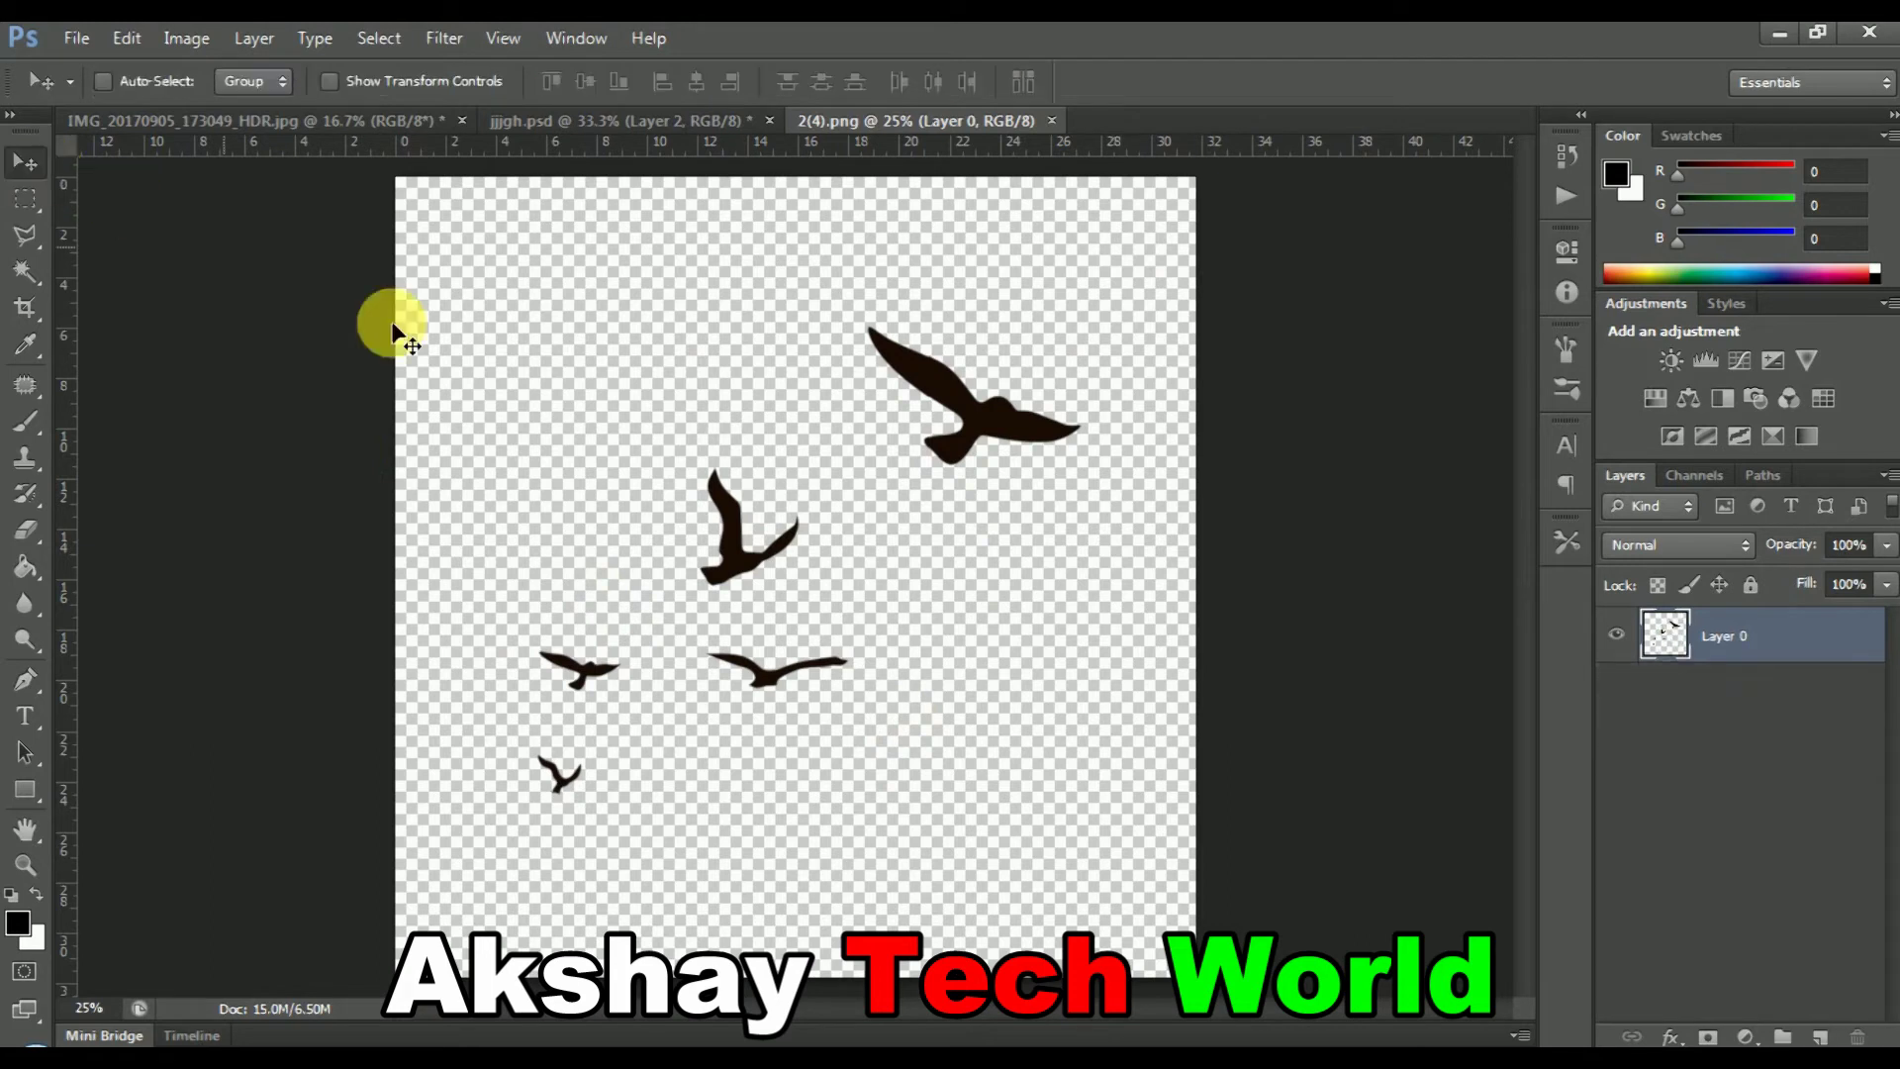
left_click_drag(886, 542, 1021, 357)
left_click_drag(876, 426, 1001, 389)
key("ctrl+t")
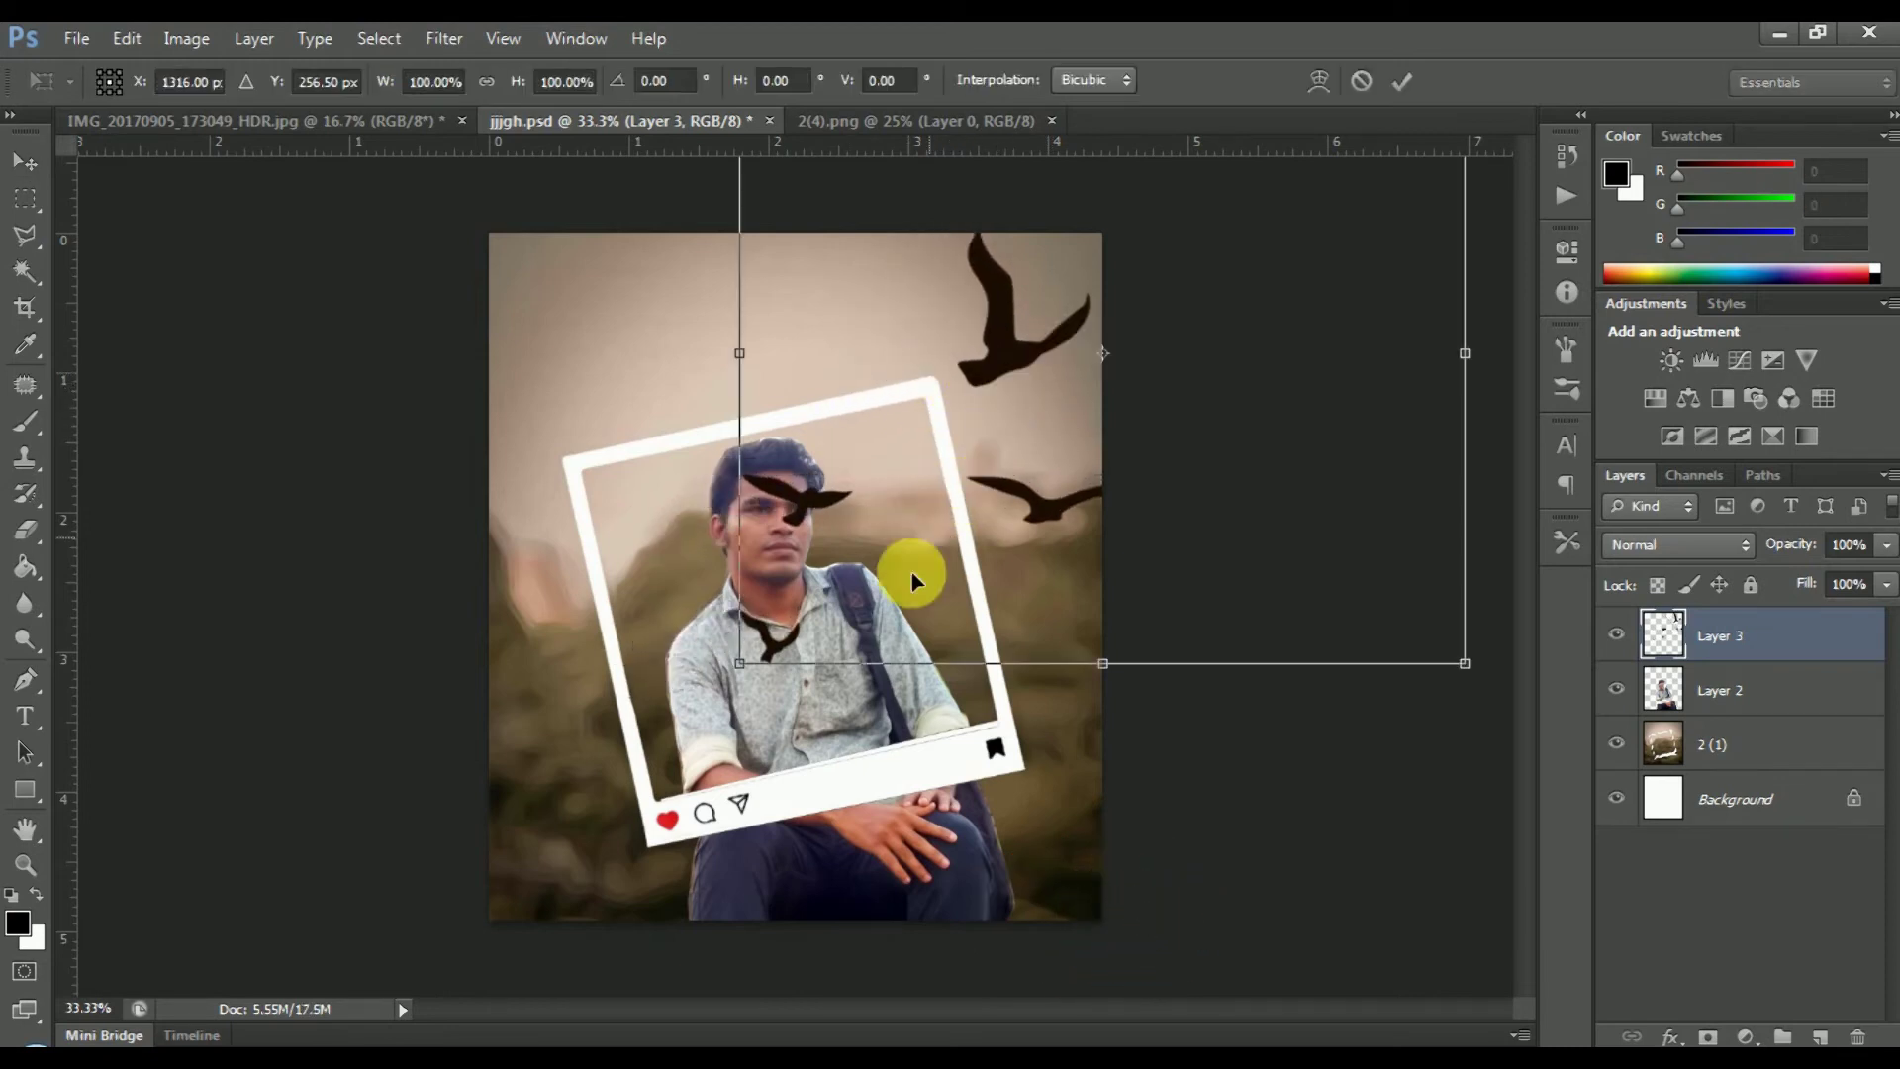
left_click_drag(876, 584, 930, 414)
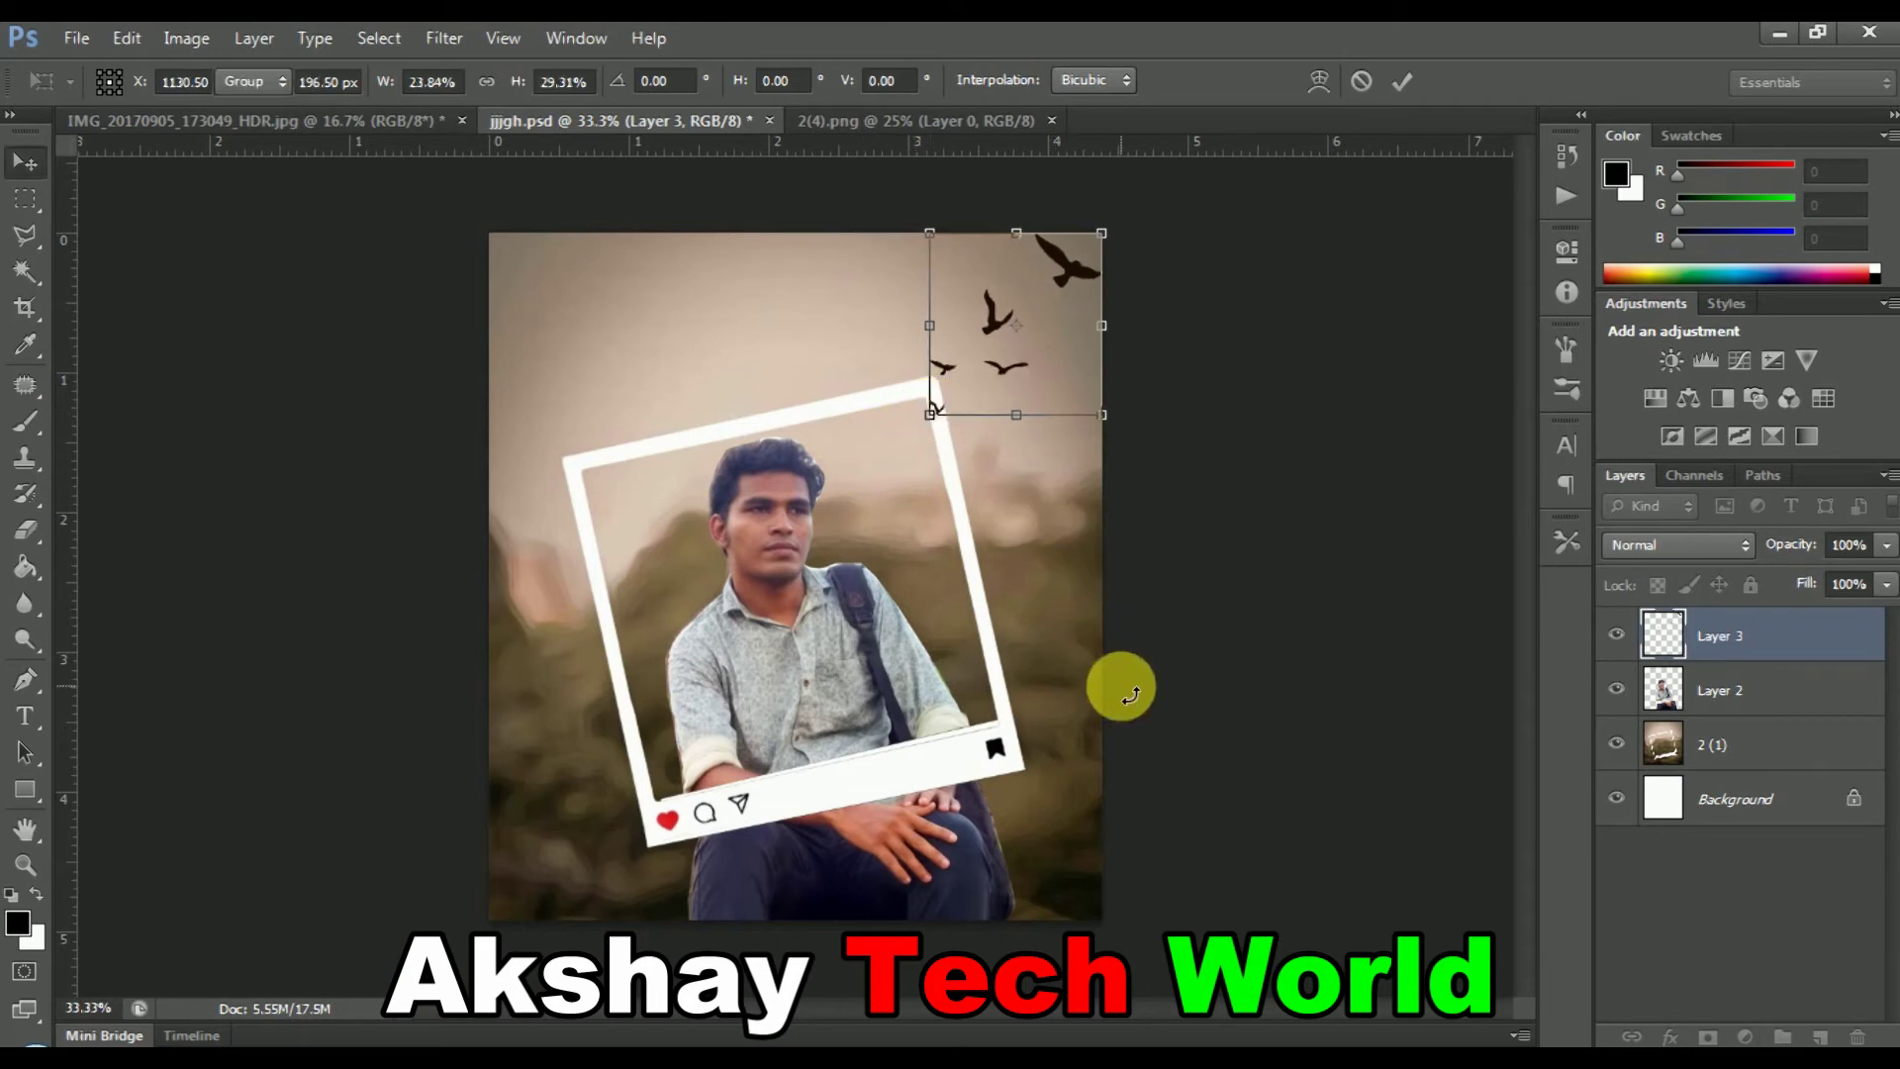
key("Return")
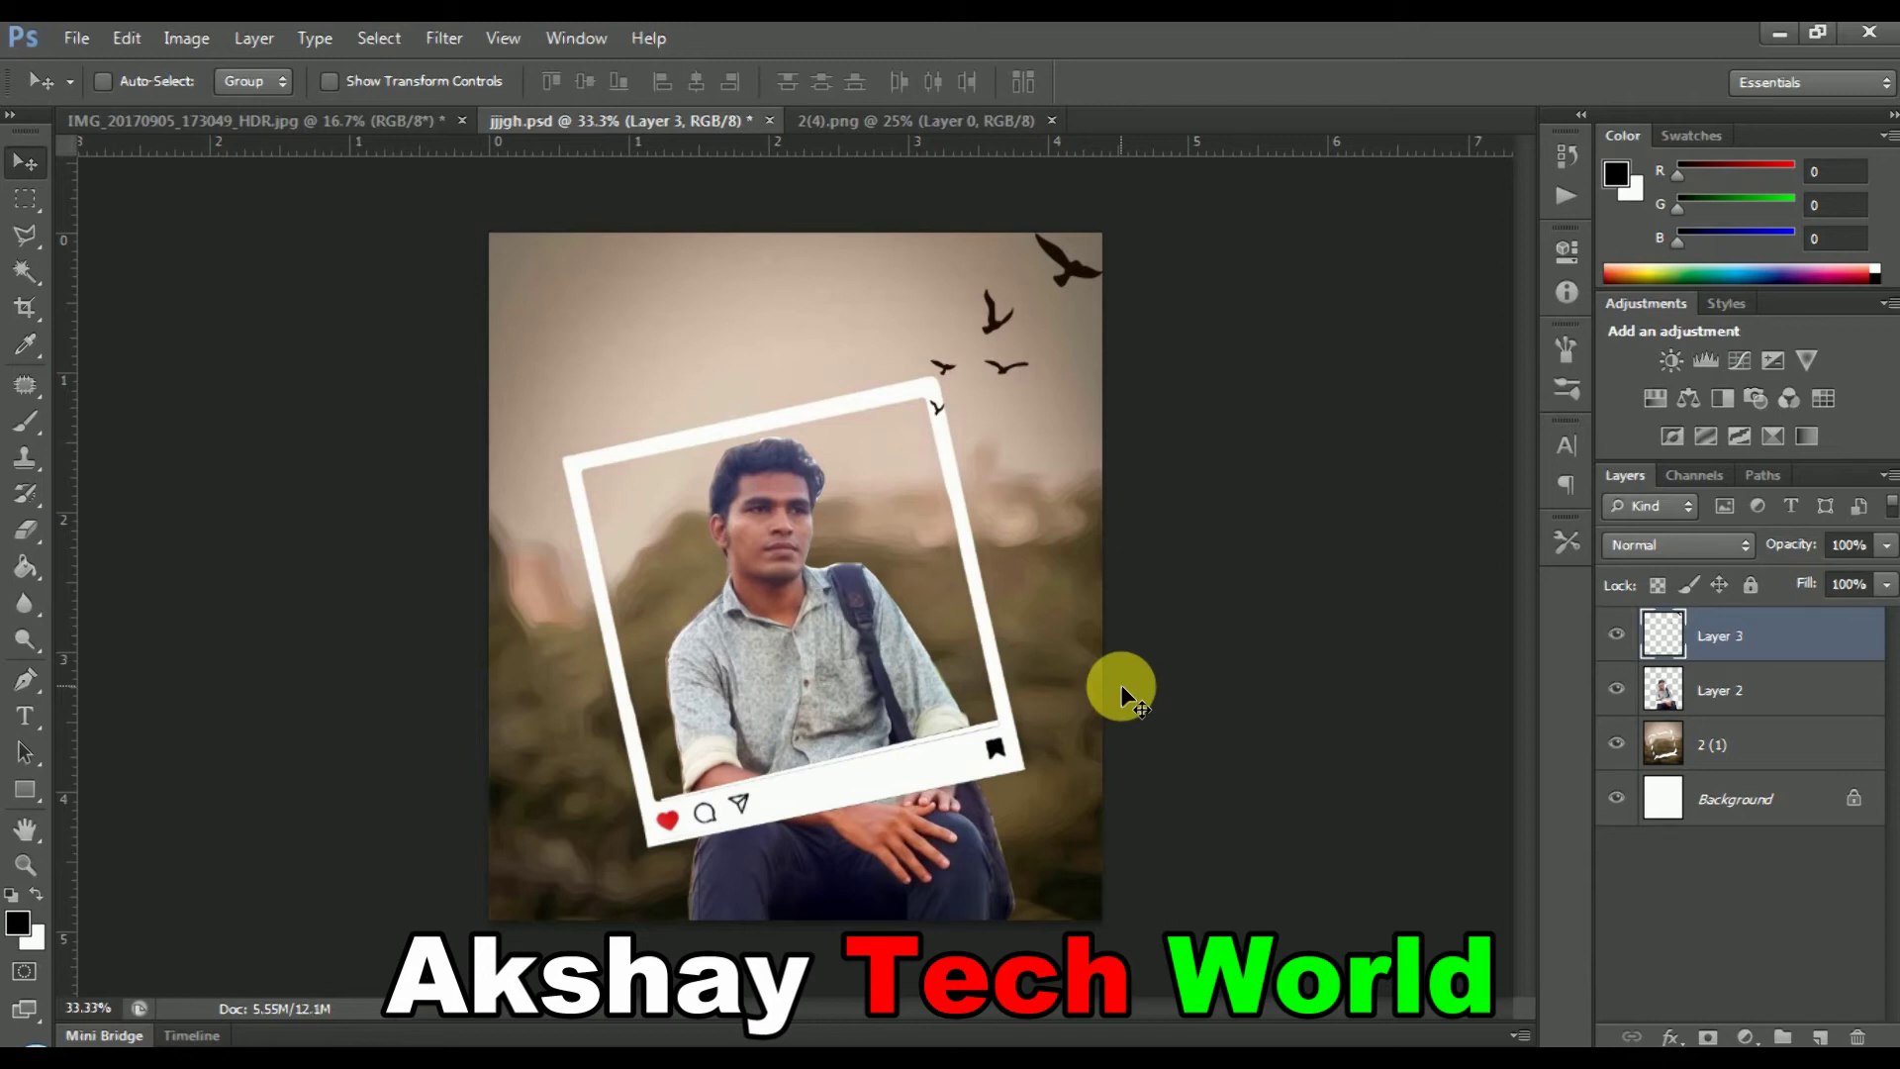
Enlarge the birds layer to about 128% × 136%, extending the flock down over the frame's upper-right corner
key("ctrl+t")
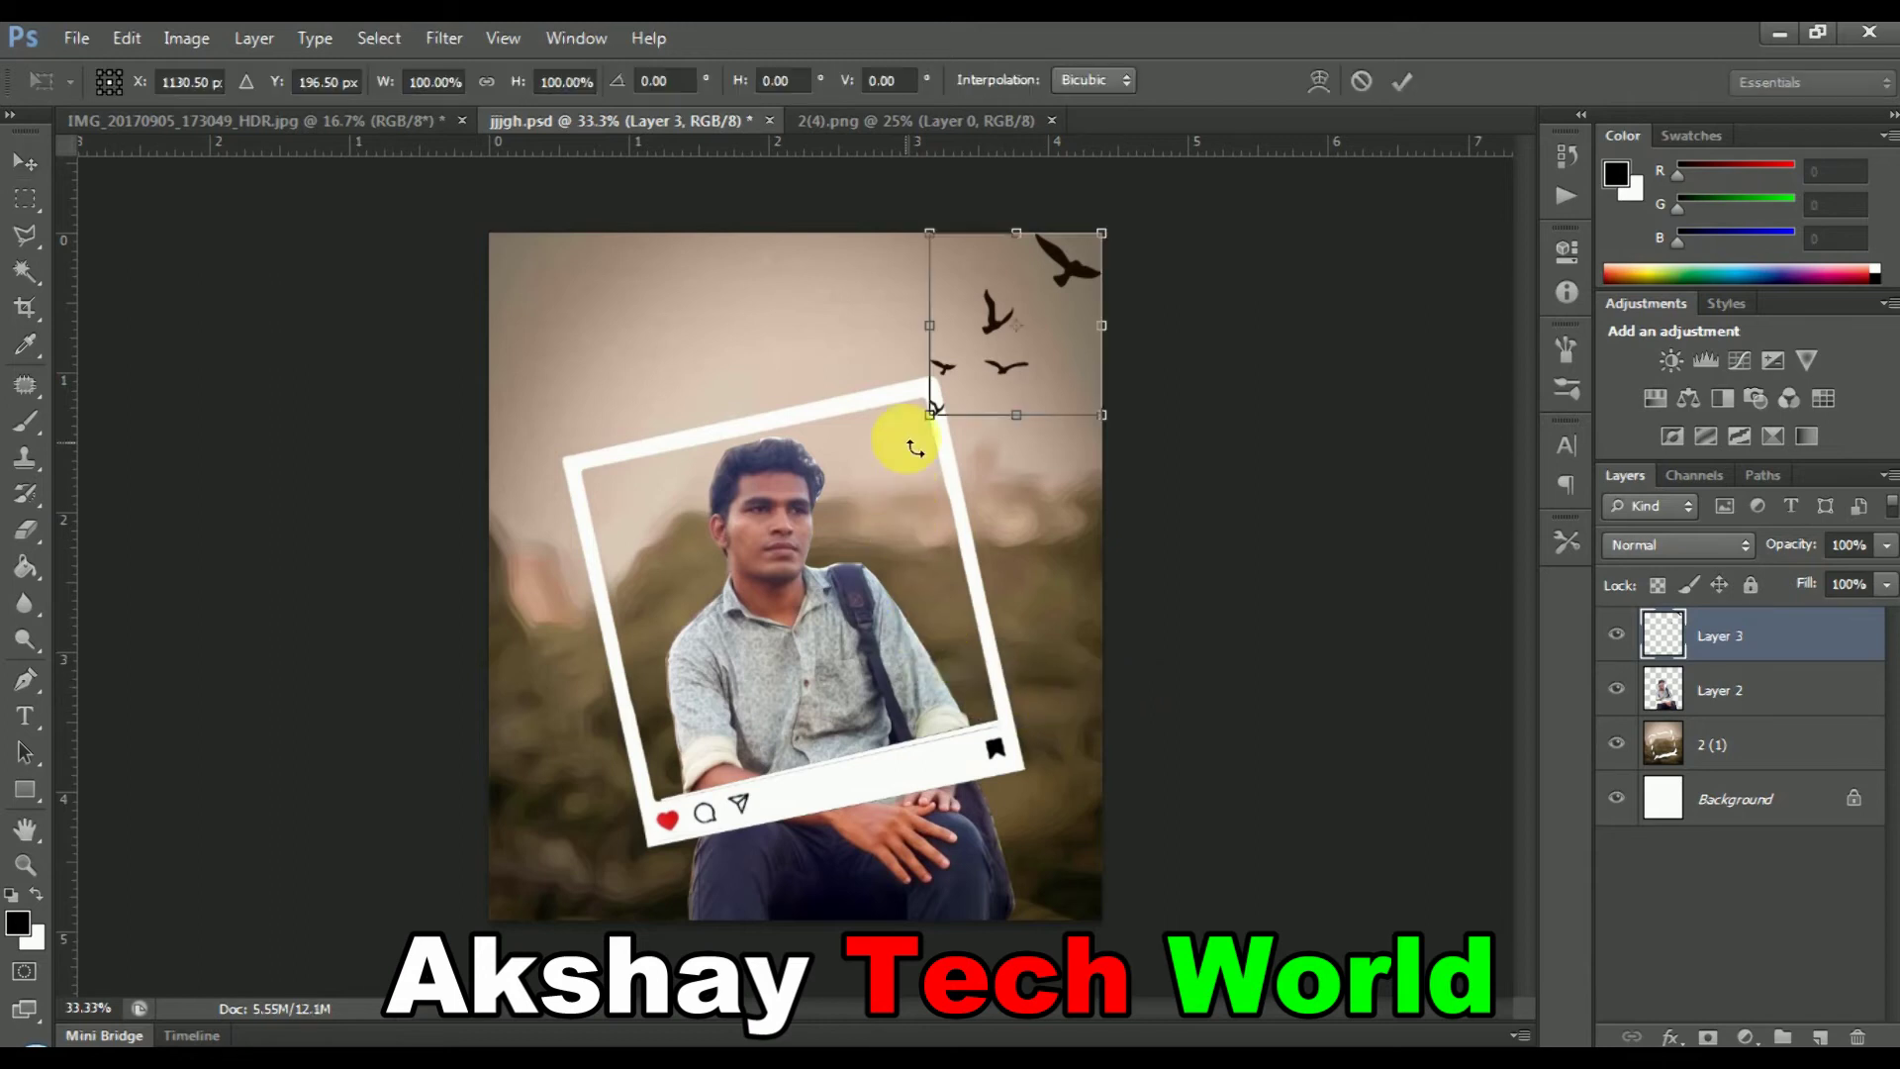
left_click_drag(932, 427, 885, 492)
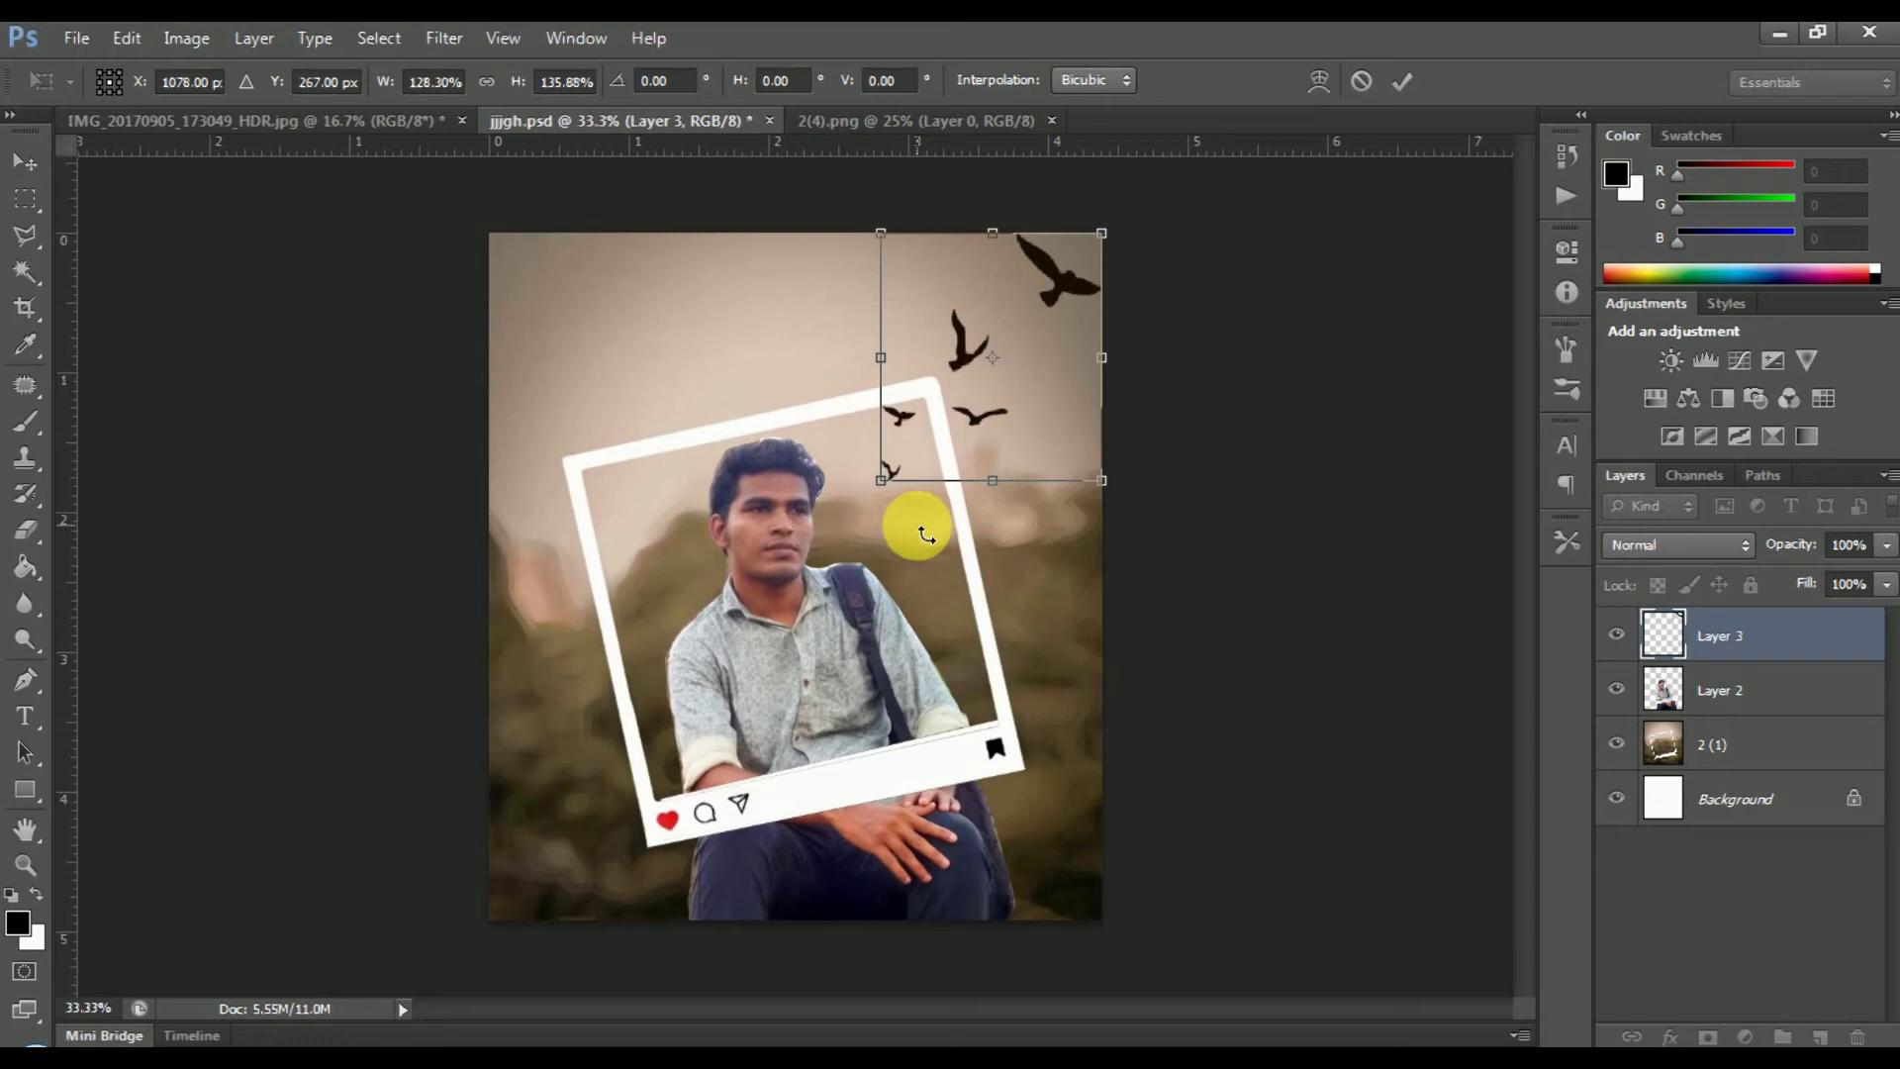
key("Return")
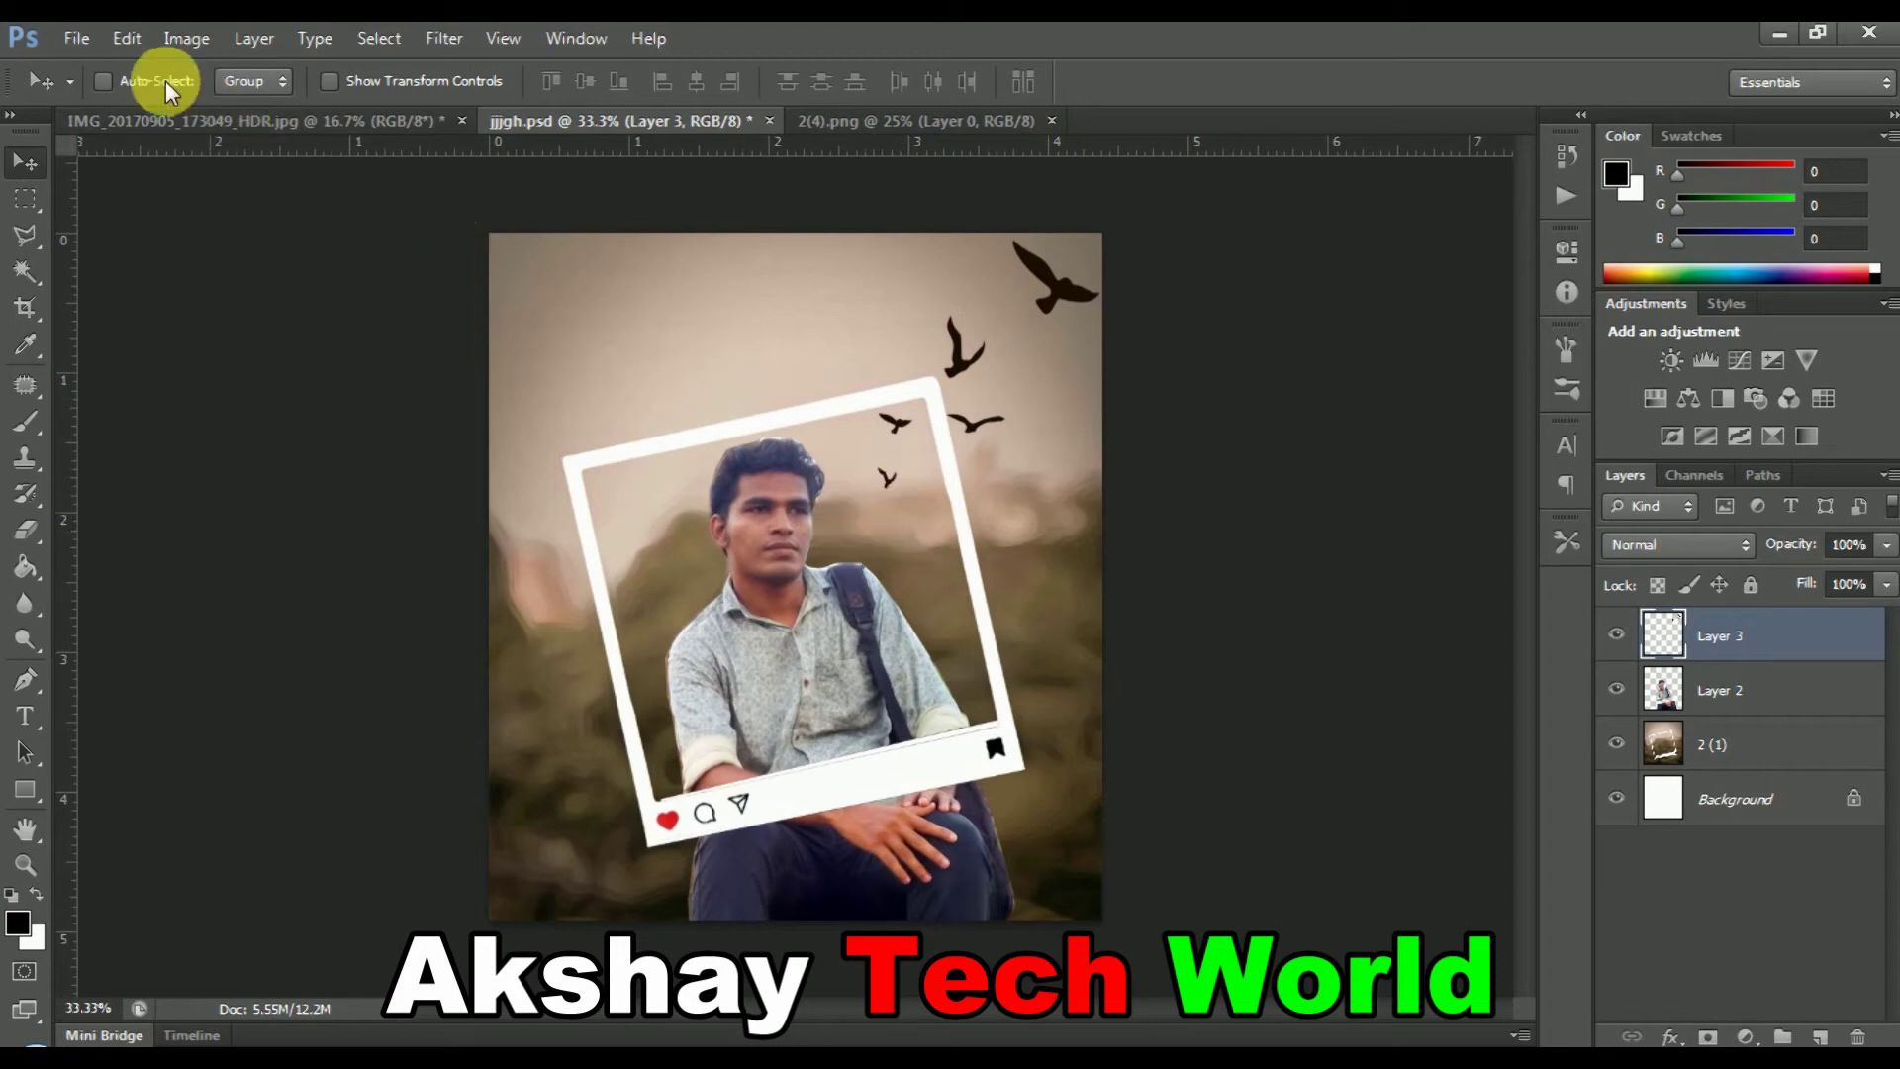
Open the black star-speckled image 2 (2) from the I Love Fram All PNG folder
left_click(82, 43)
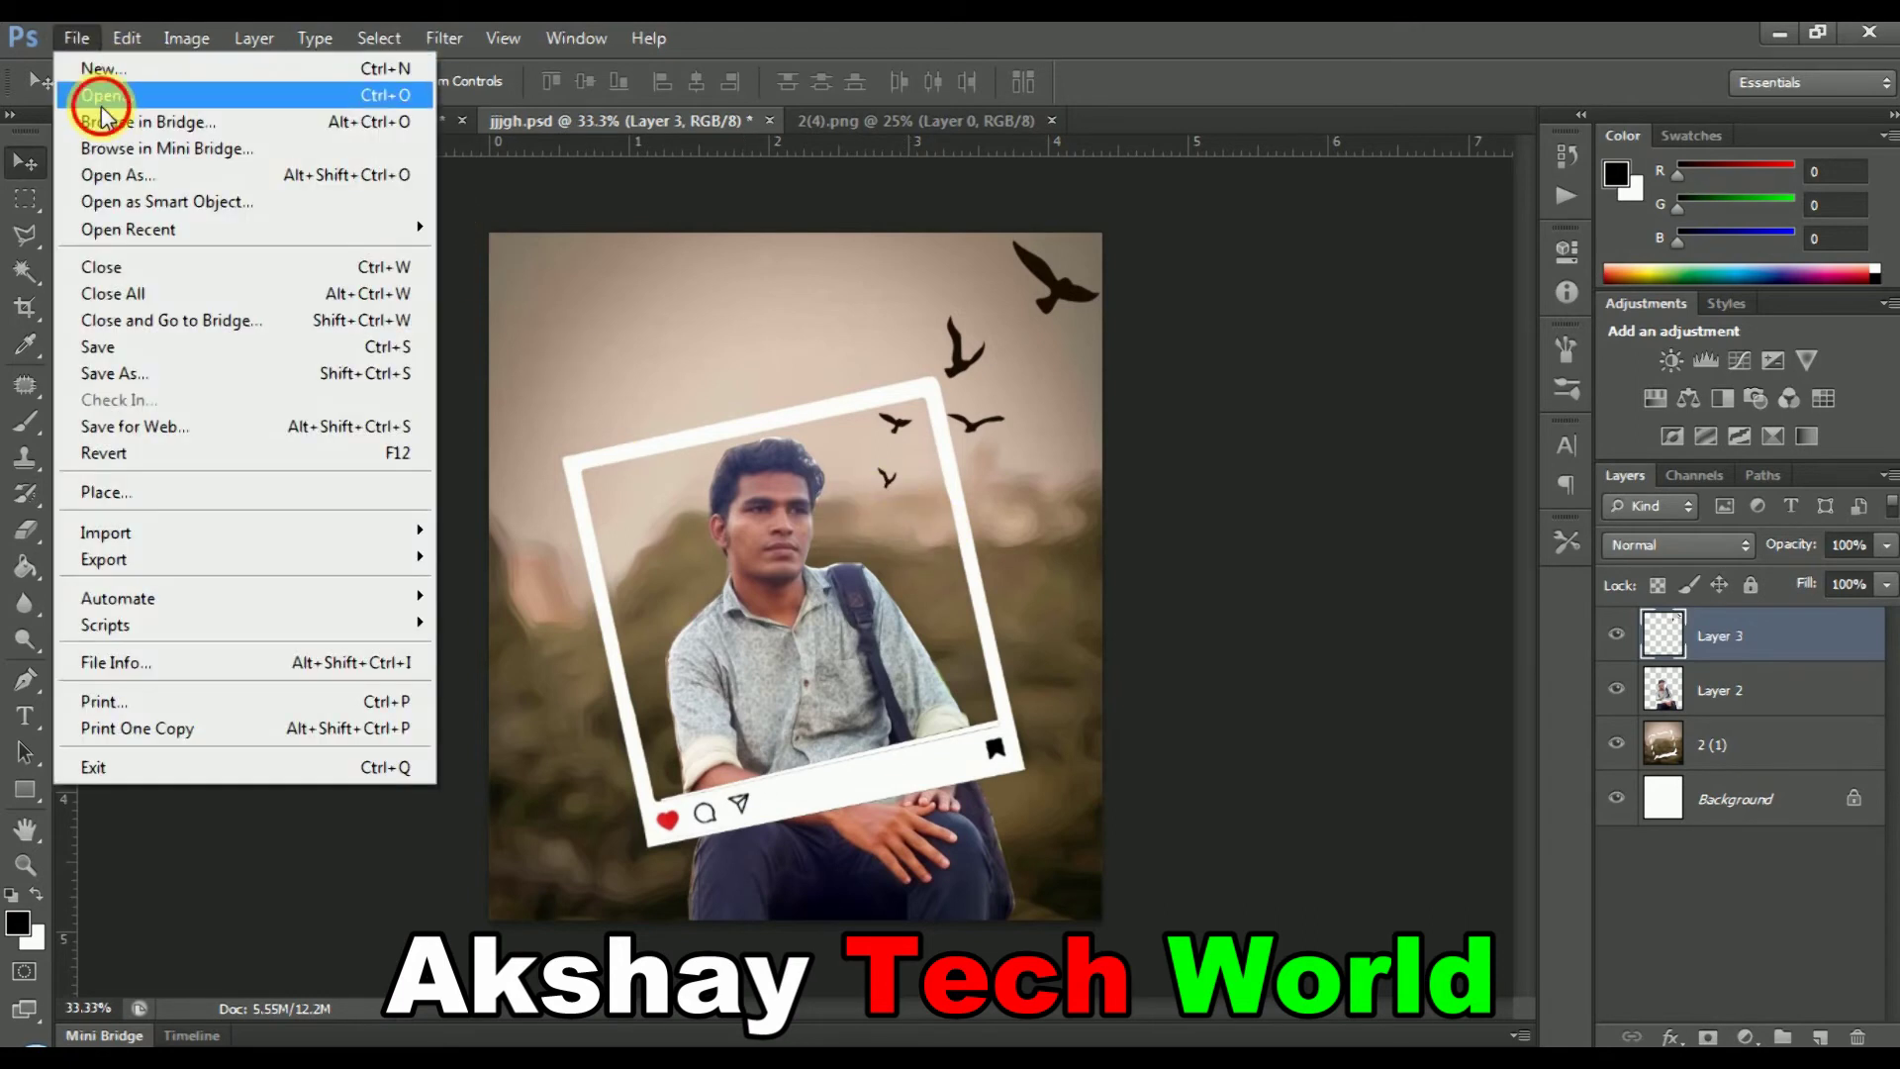
left_click(102, 99)
left_click(945, 386)
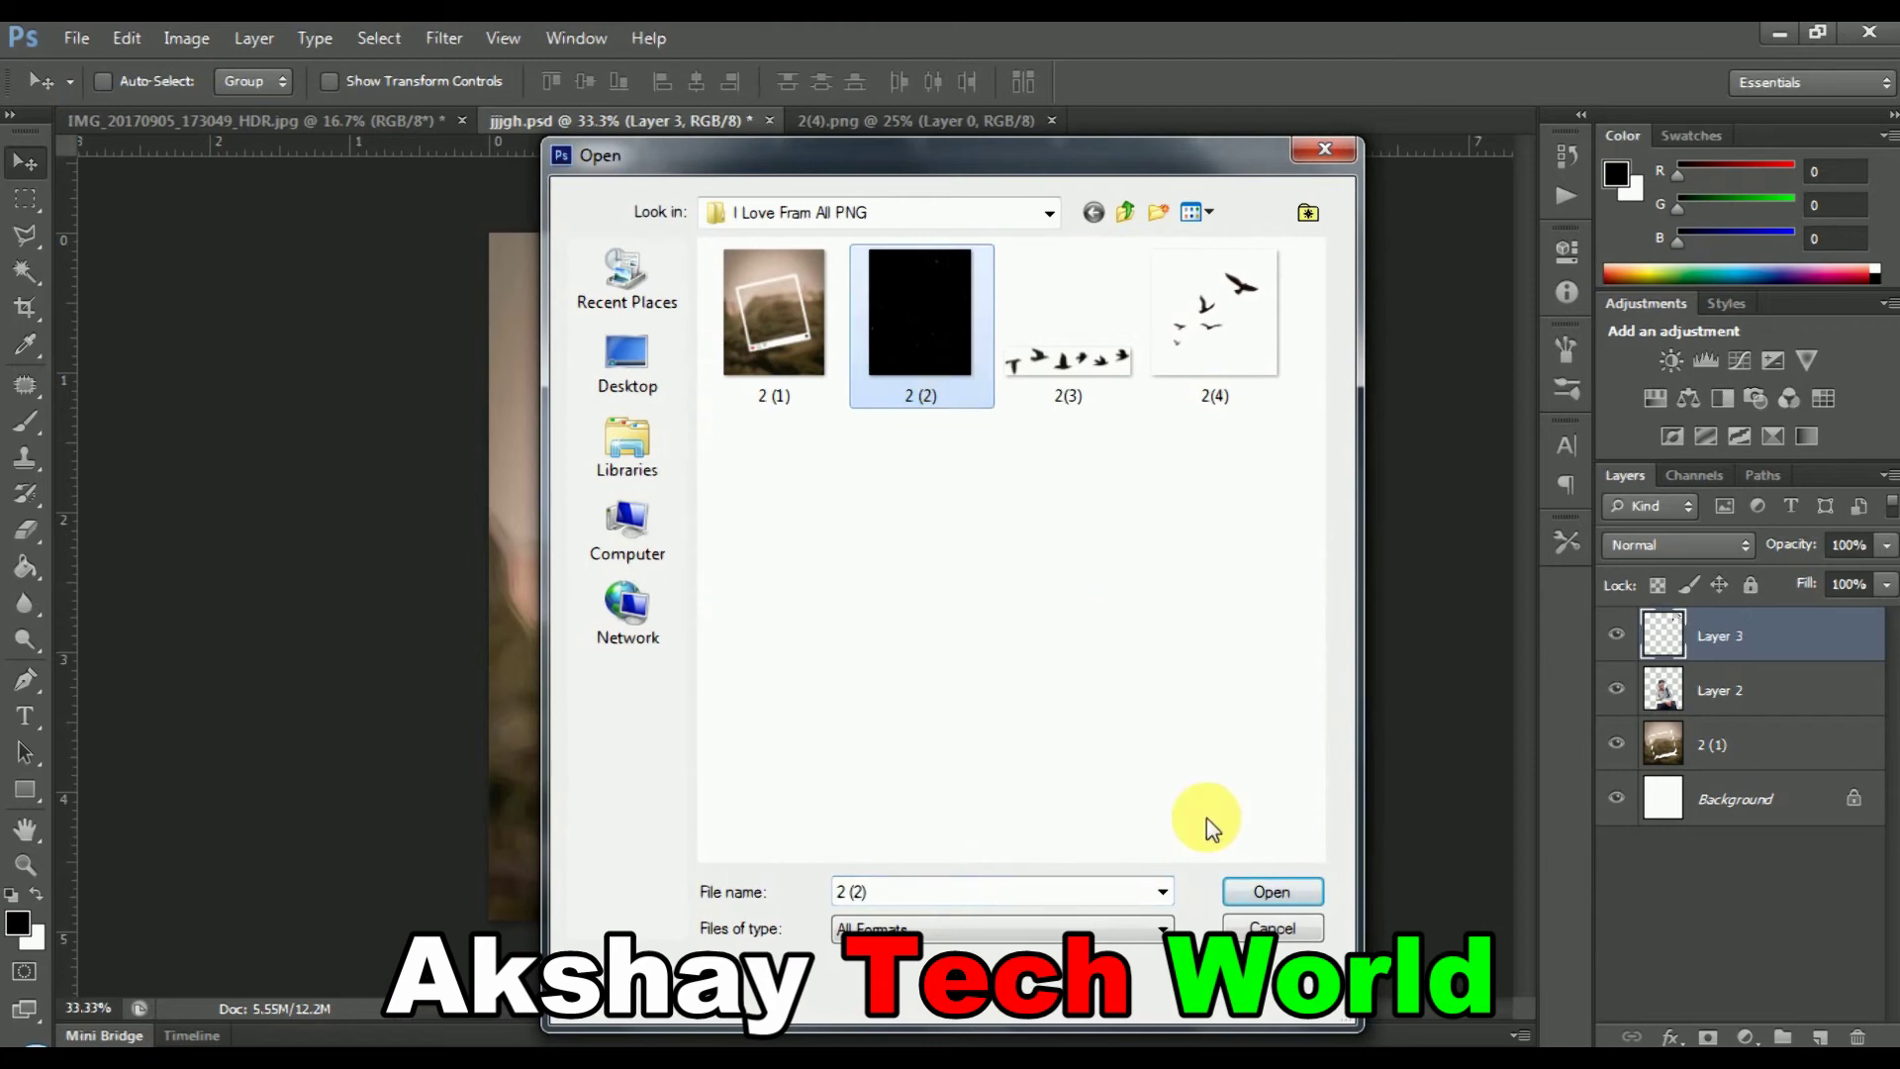
left_click(1262, 890)
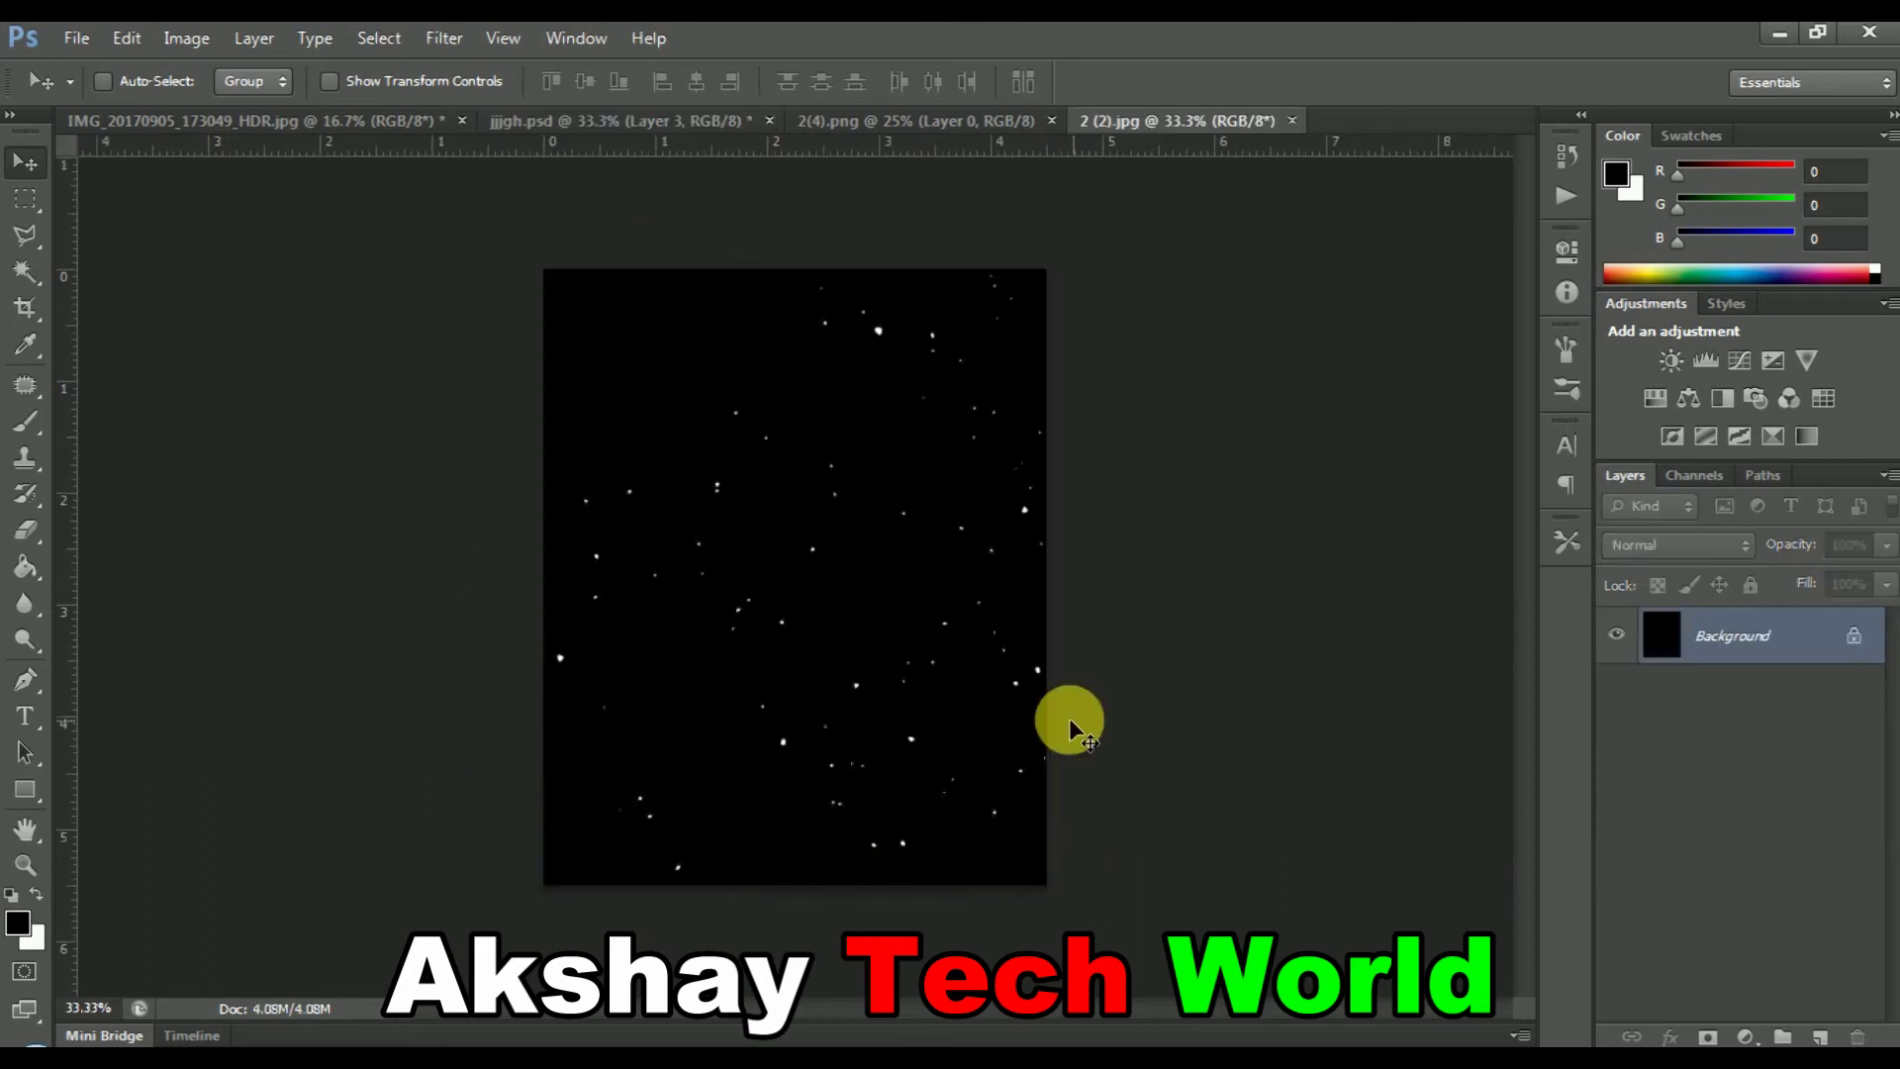
Copy the star image into jjjgh.psd as the top layer and scale it to about 121% × 112% over the canvas
left_click_drag(1047, 726, 849, 639)
key("ctrl+t")
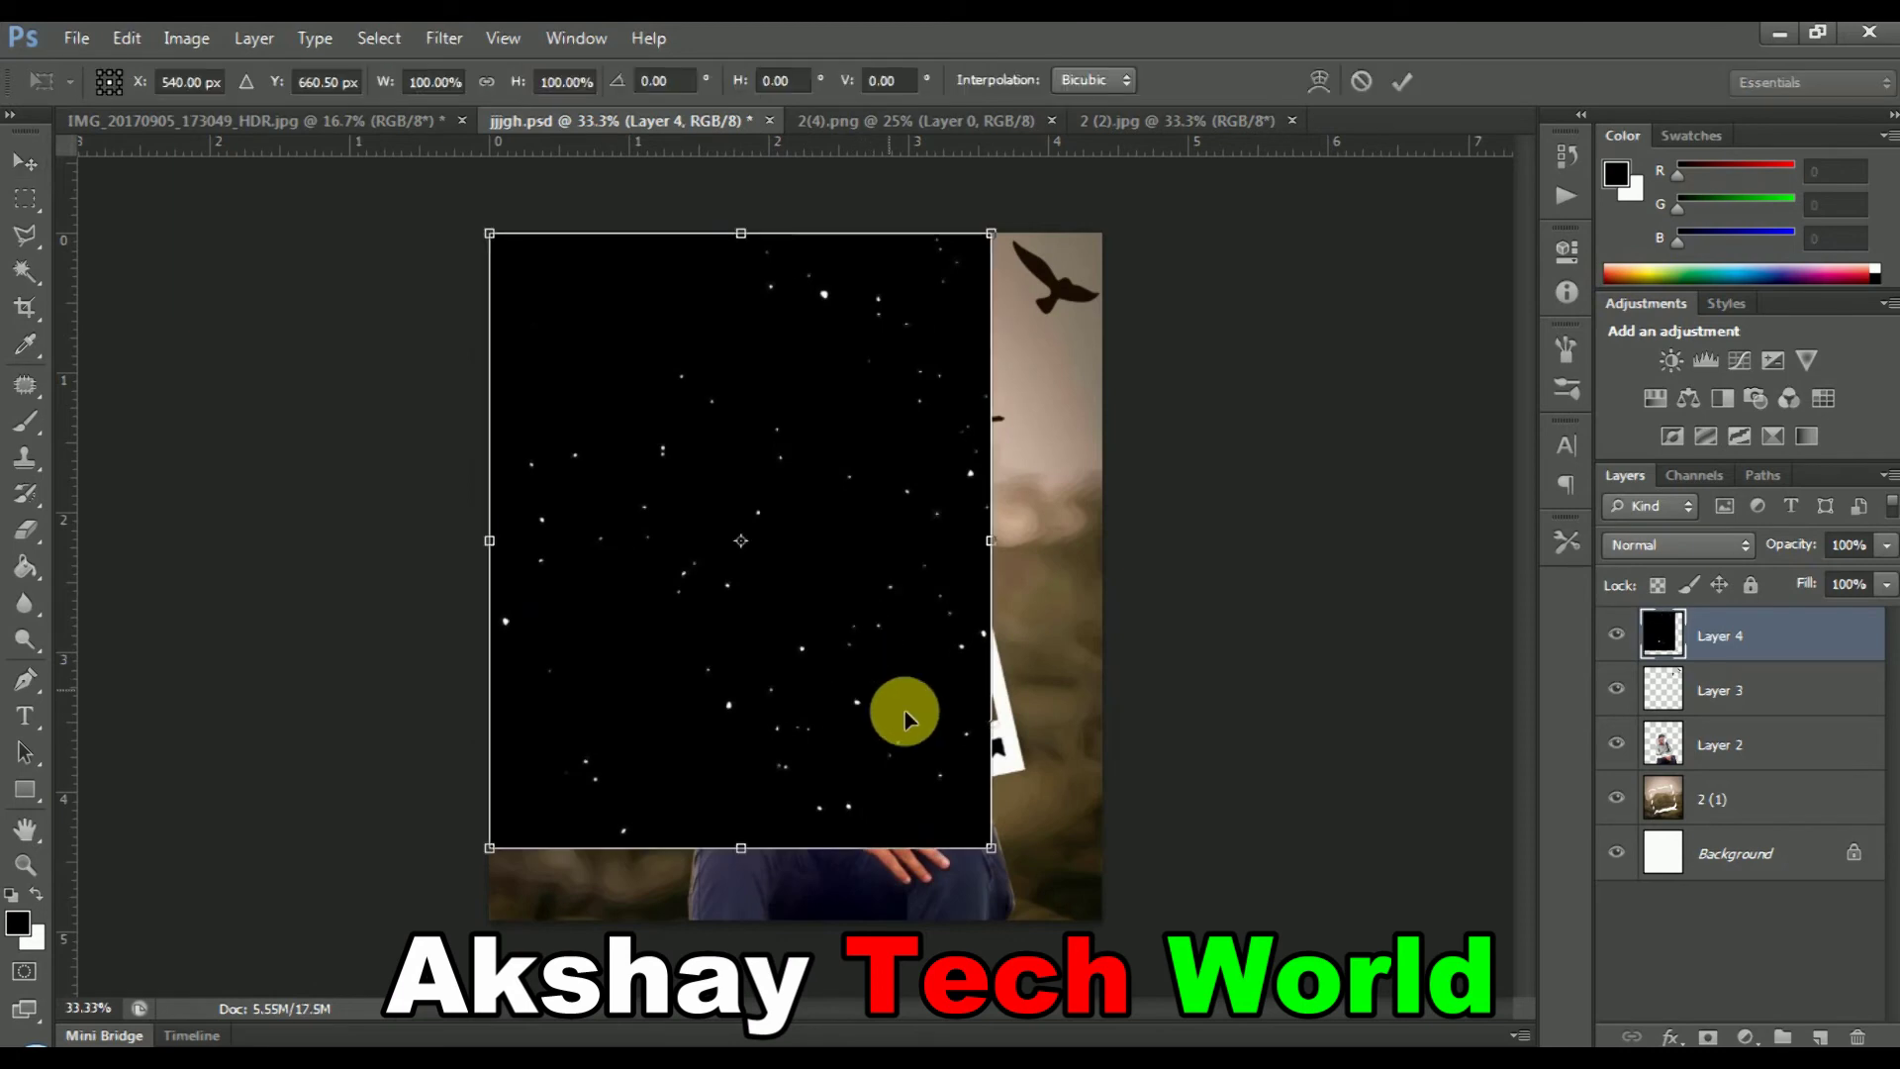
left_click_drag(1033, 877, 1096, 913)
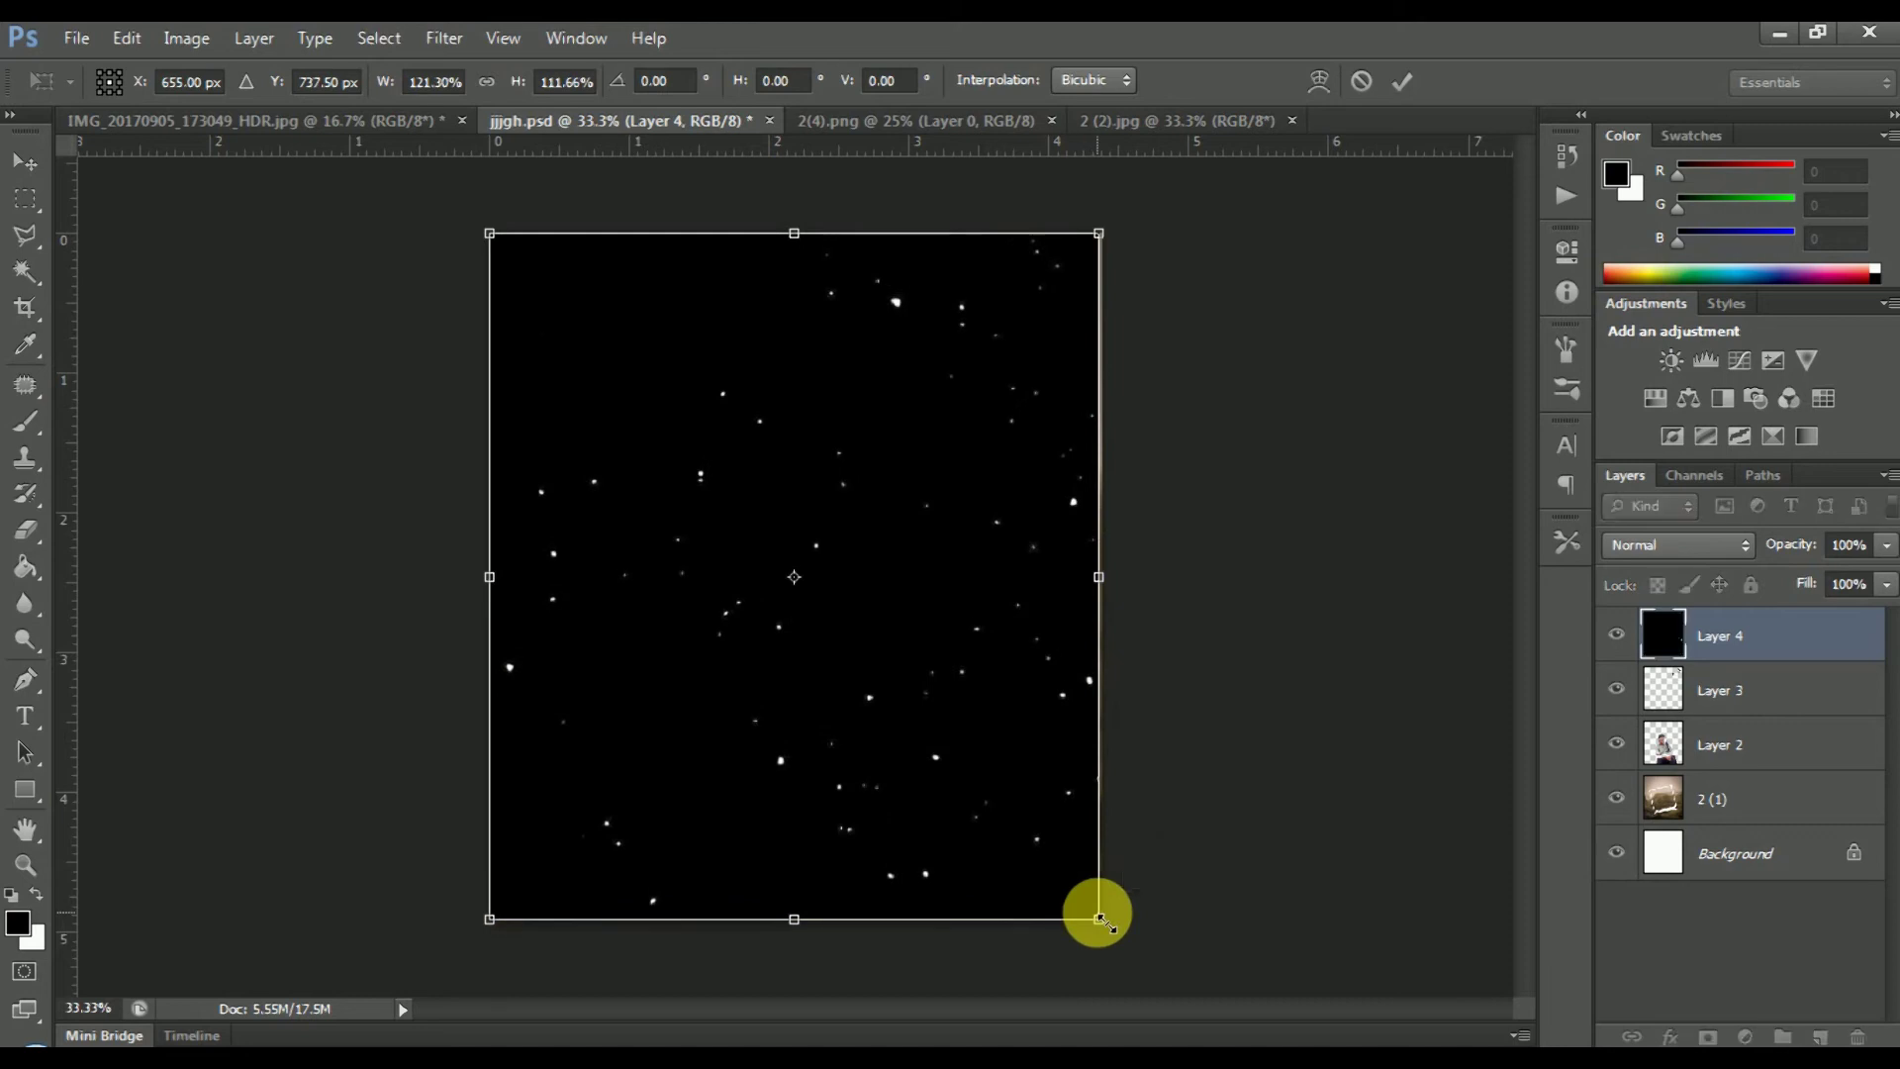
key("Return")
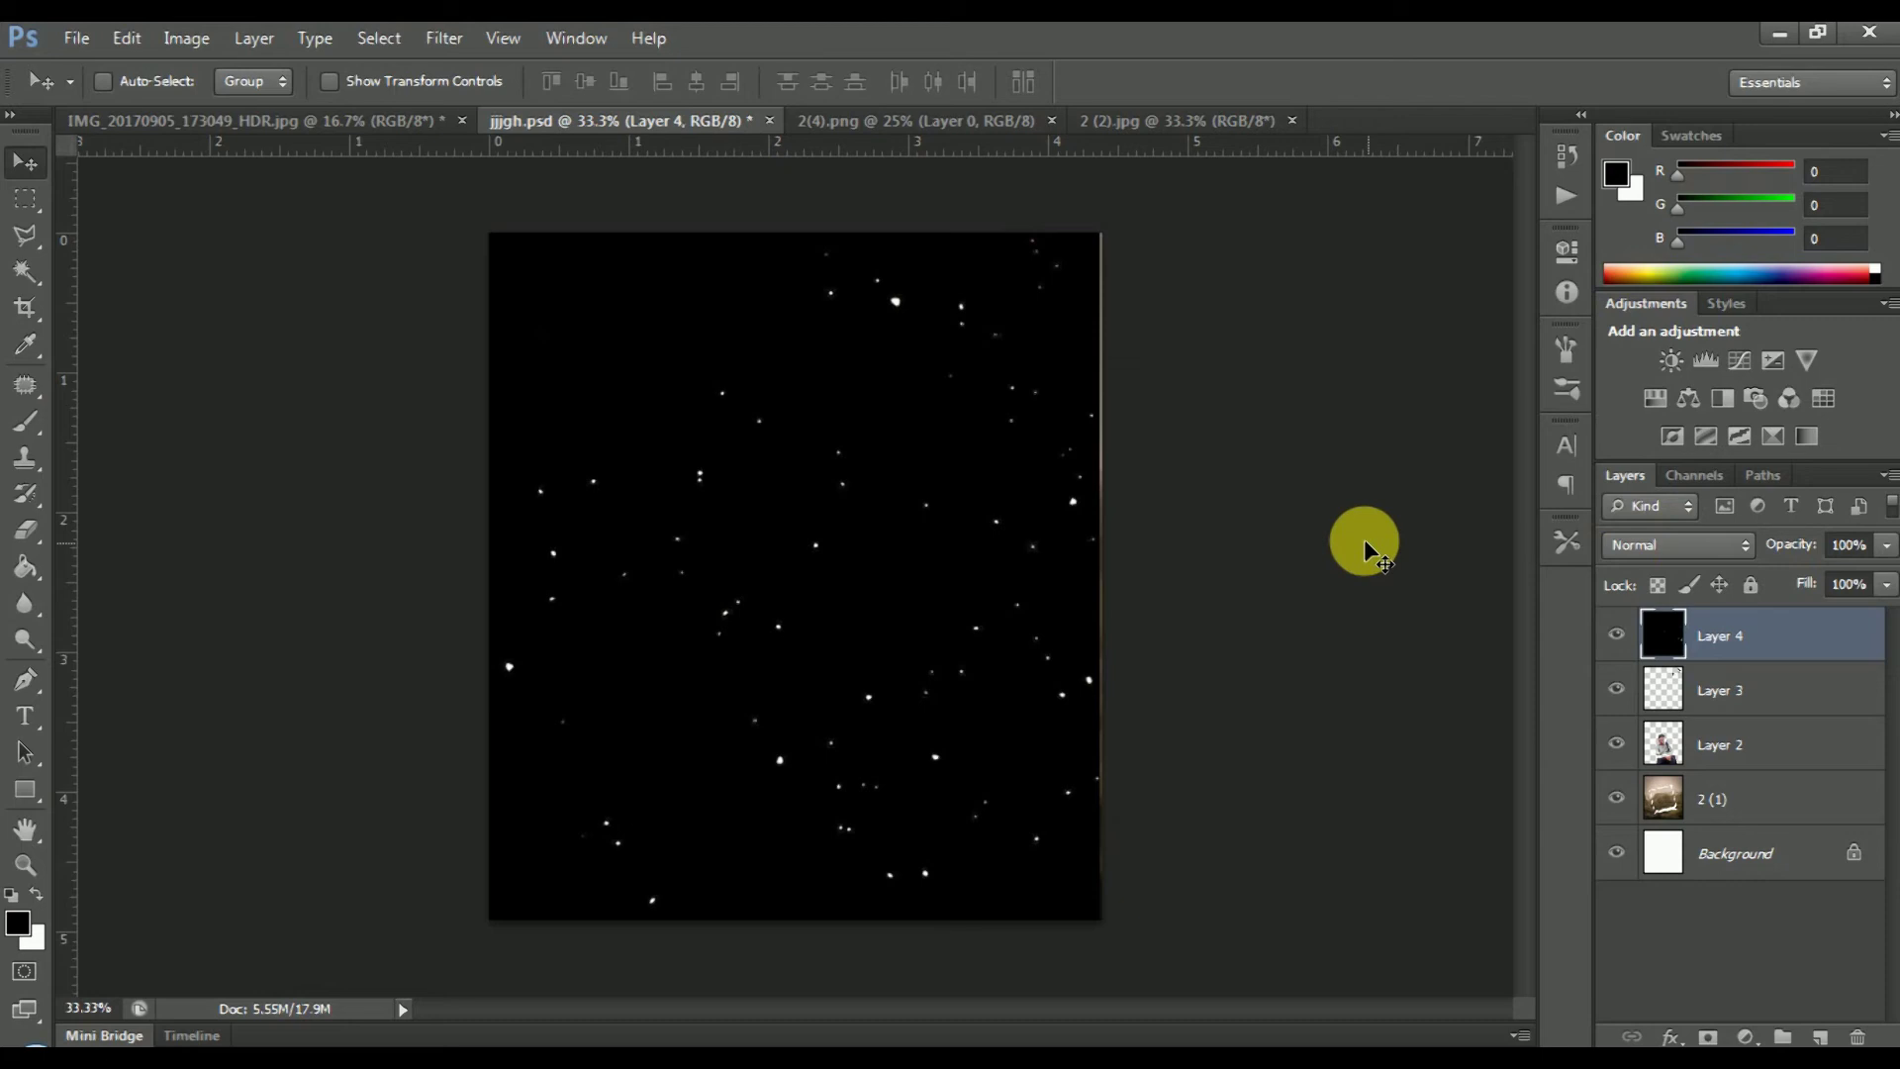
Stretch the star layer to the canvas's right edge and set its blend mode to Screen
key("ctrl+t")
left_click_drag(1096, 911, 1101, 917)
key("Return")
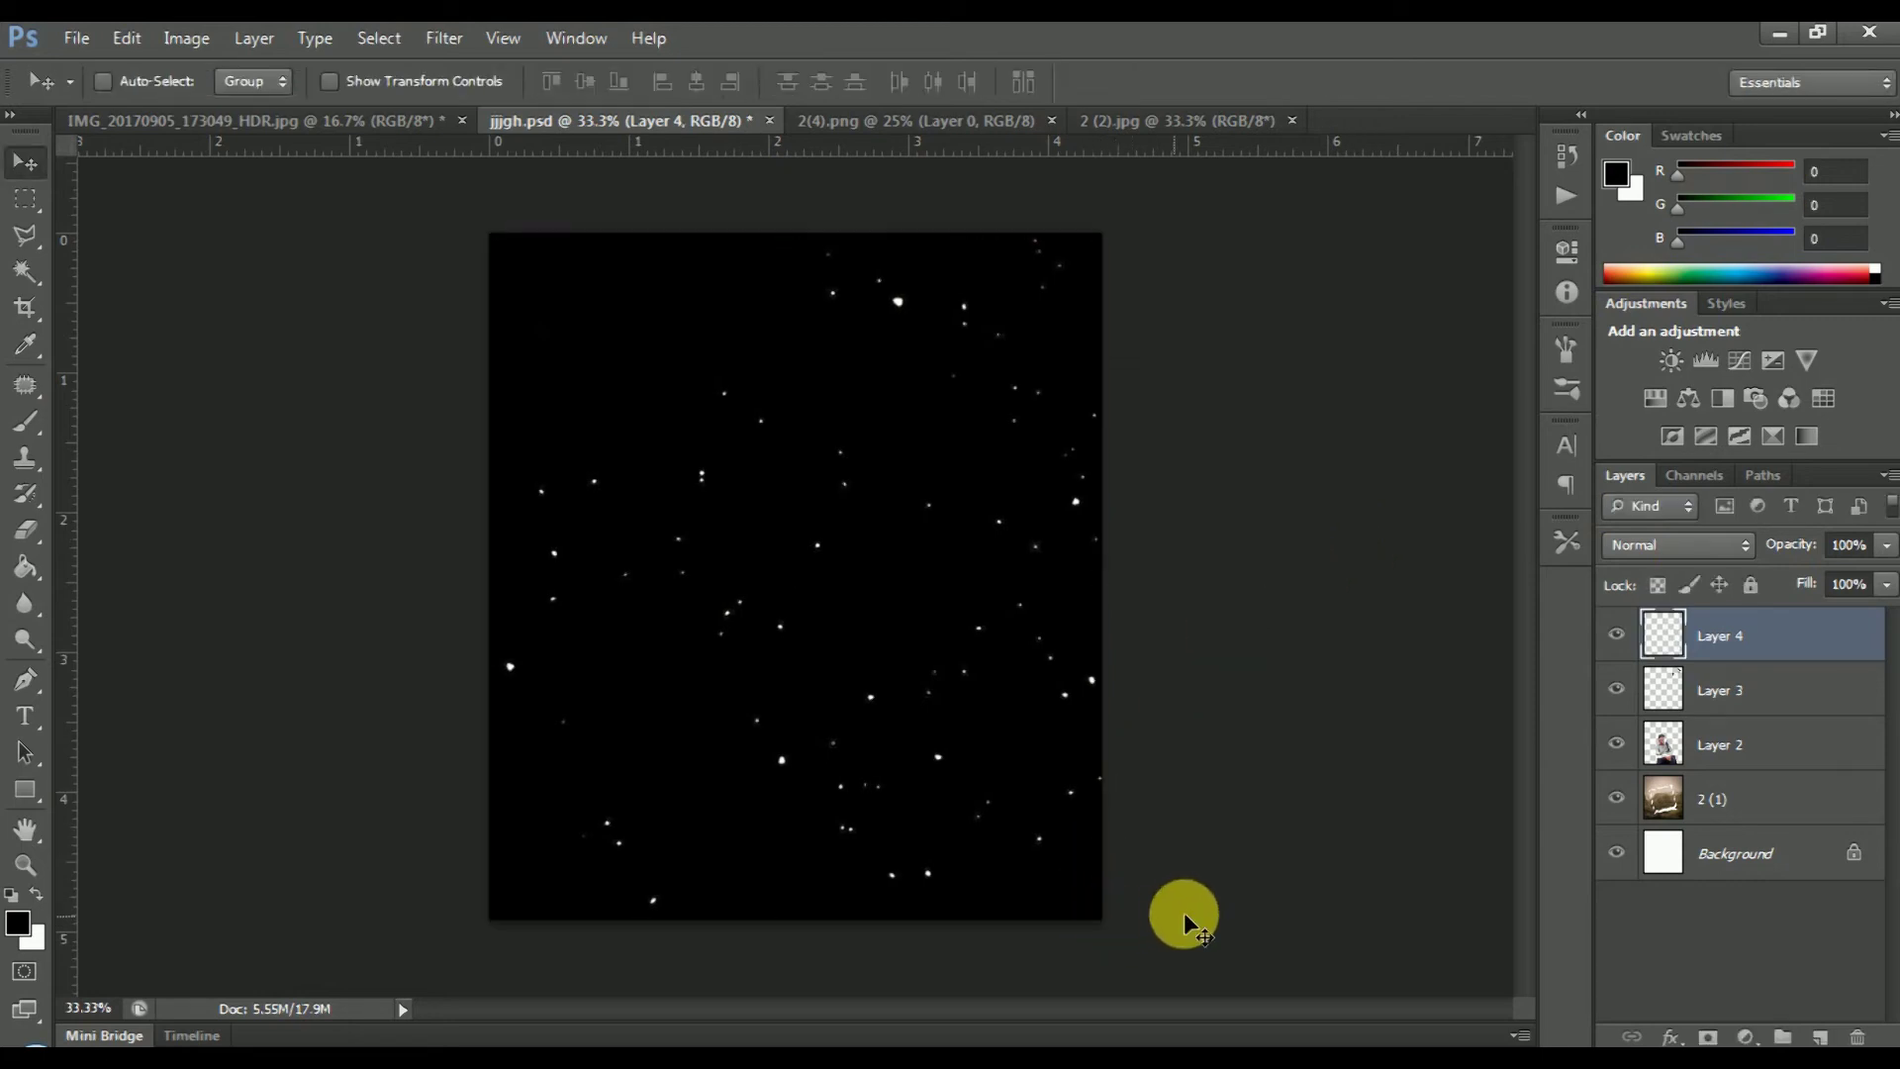
left_click(1664, 550)
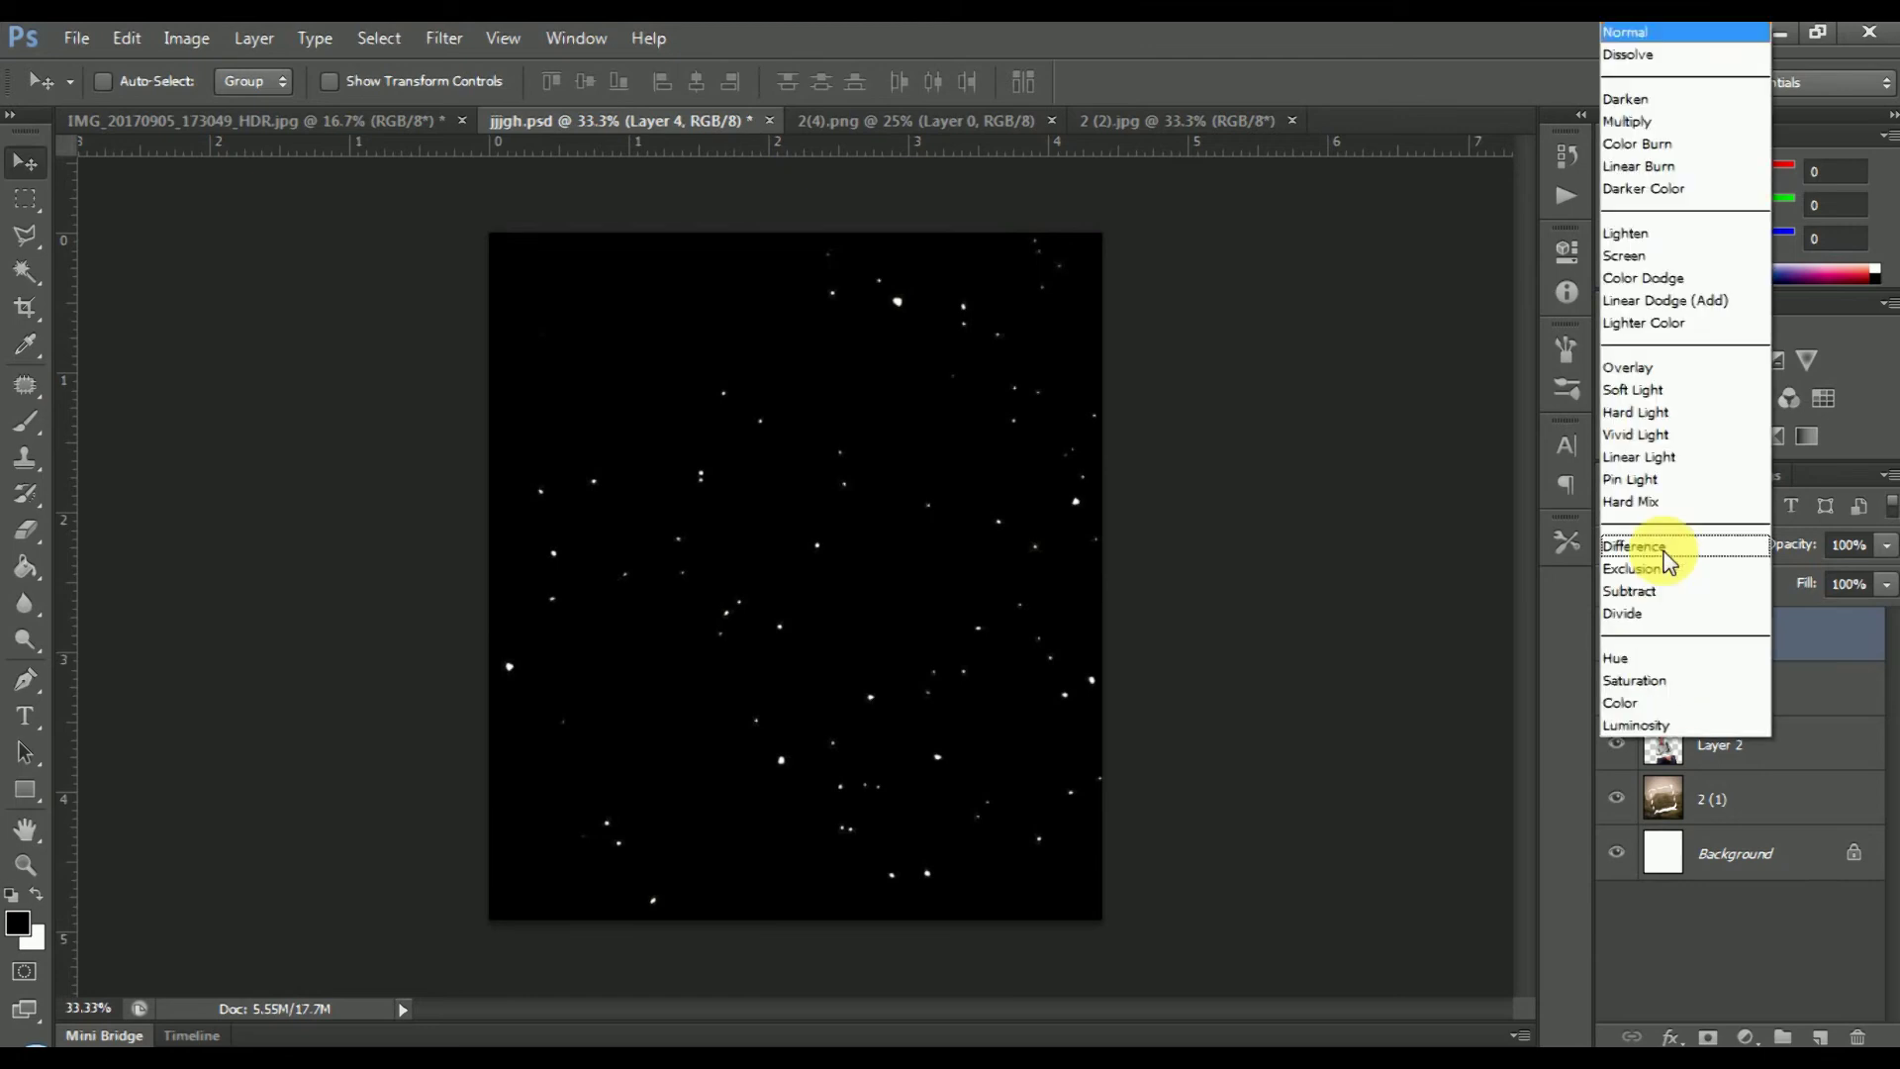
left_click(1635, 257)
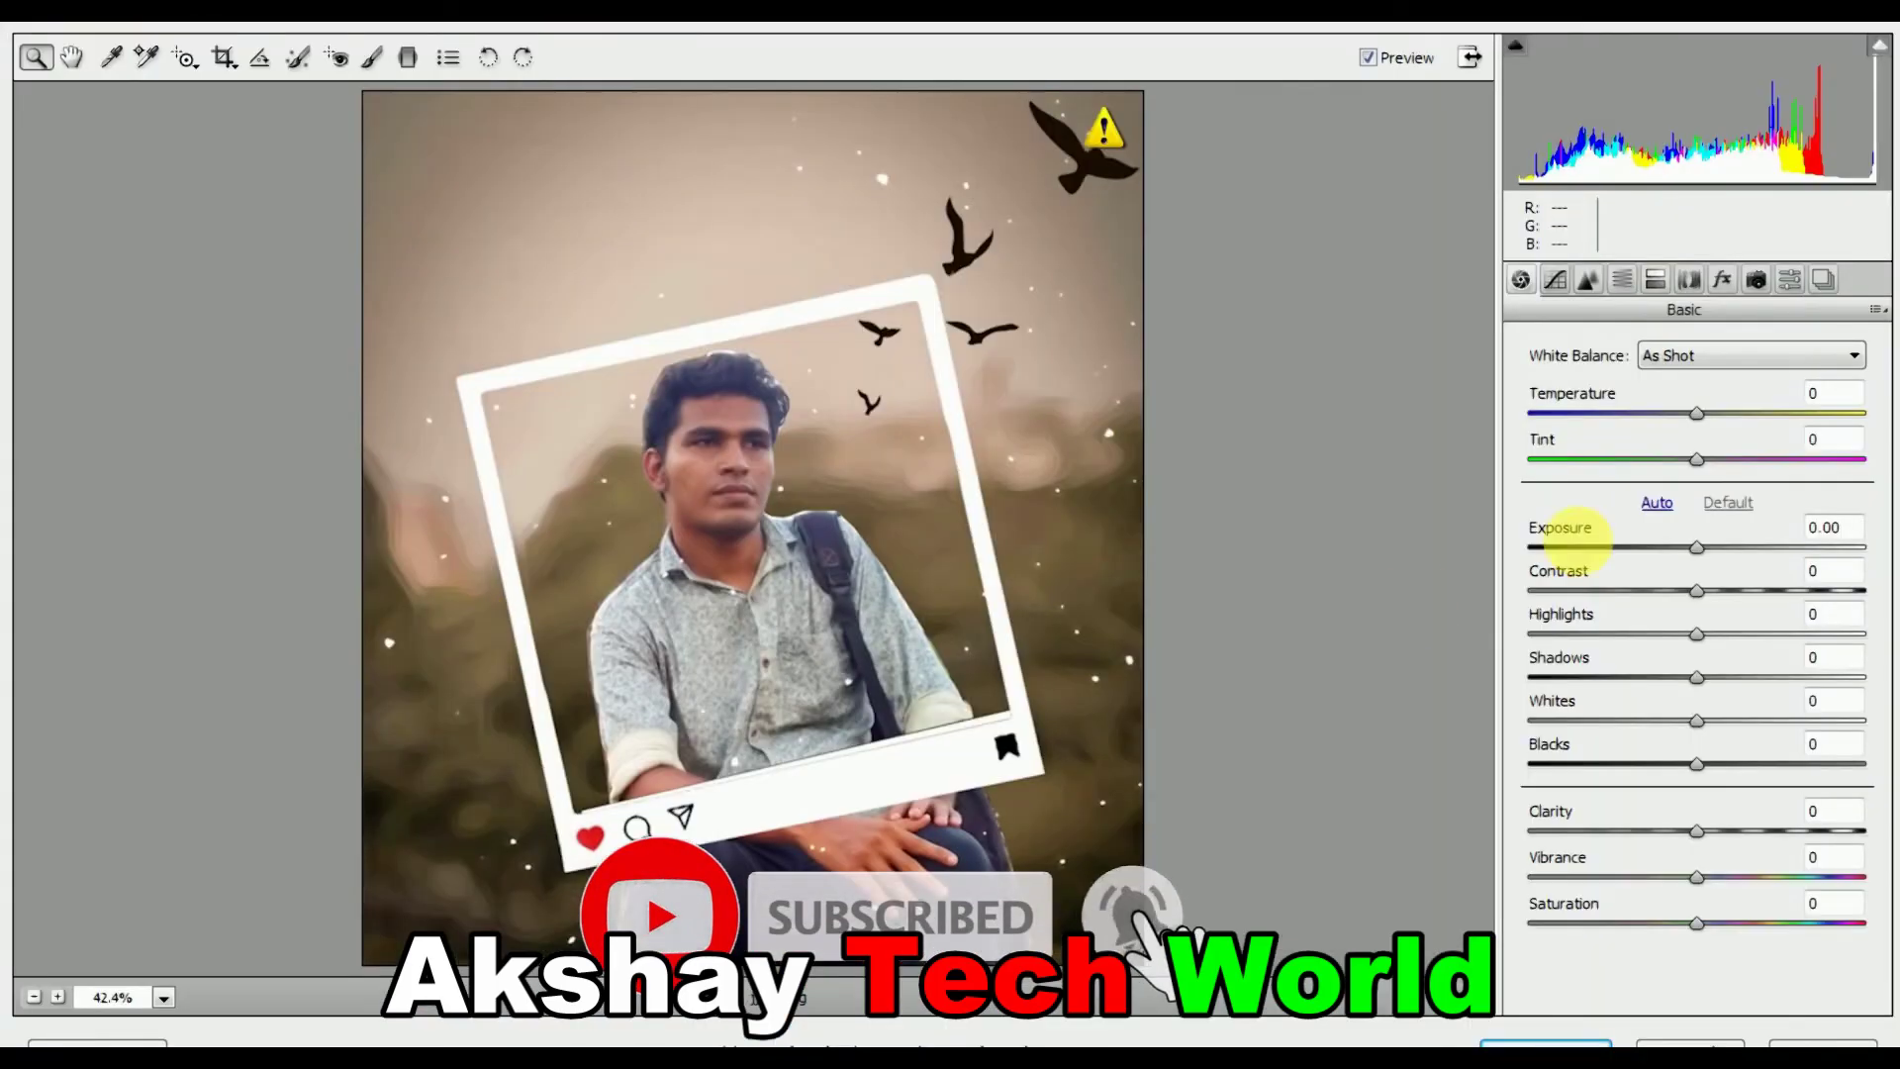
Load the Untitled.xmp preset from the I Love You Frame Preset folder into Camera Raw
left_click(1873, 310)
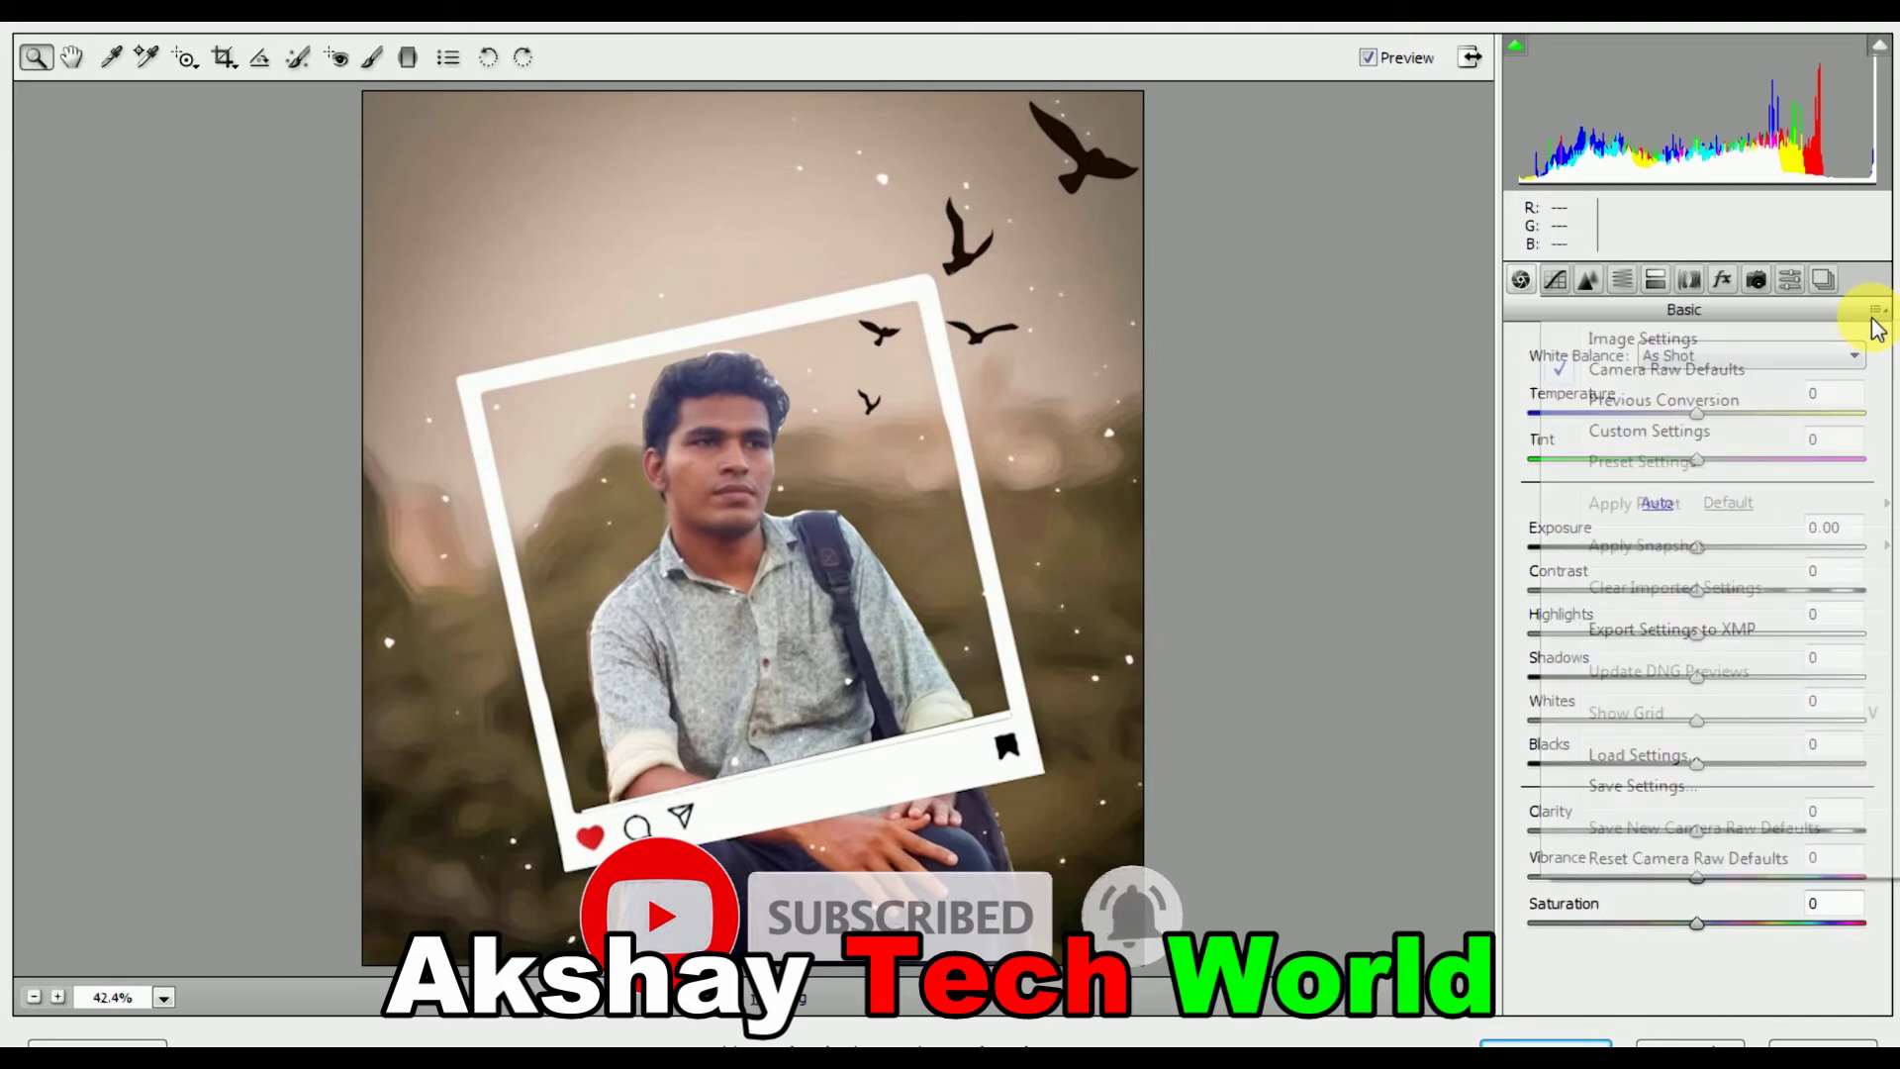
left_click(1714, 755)
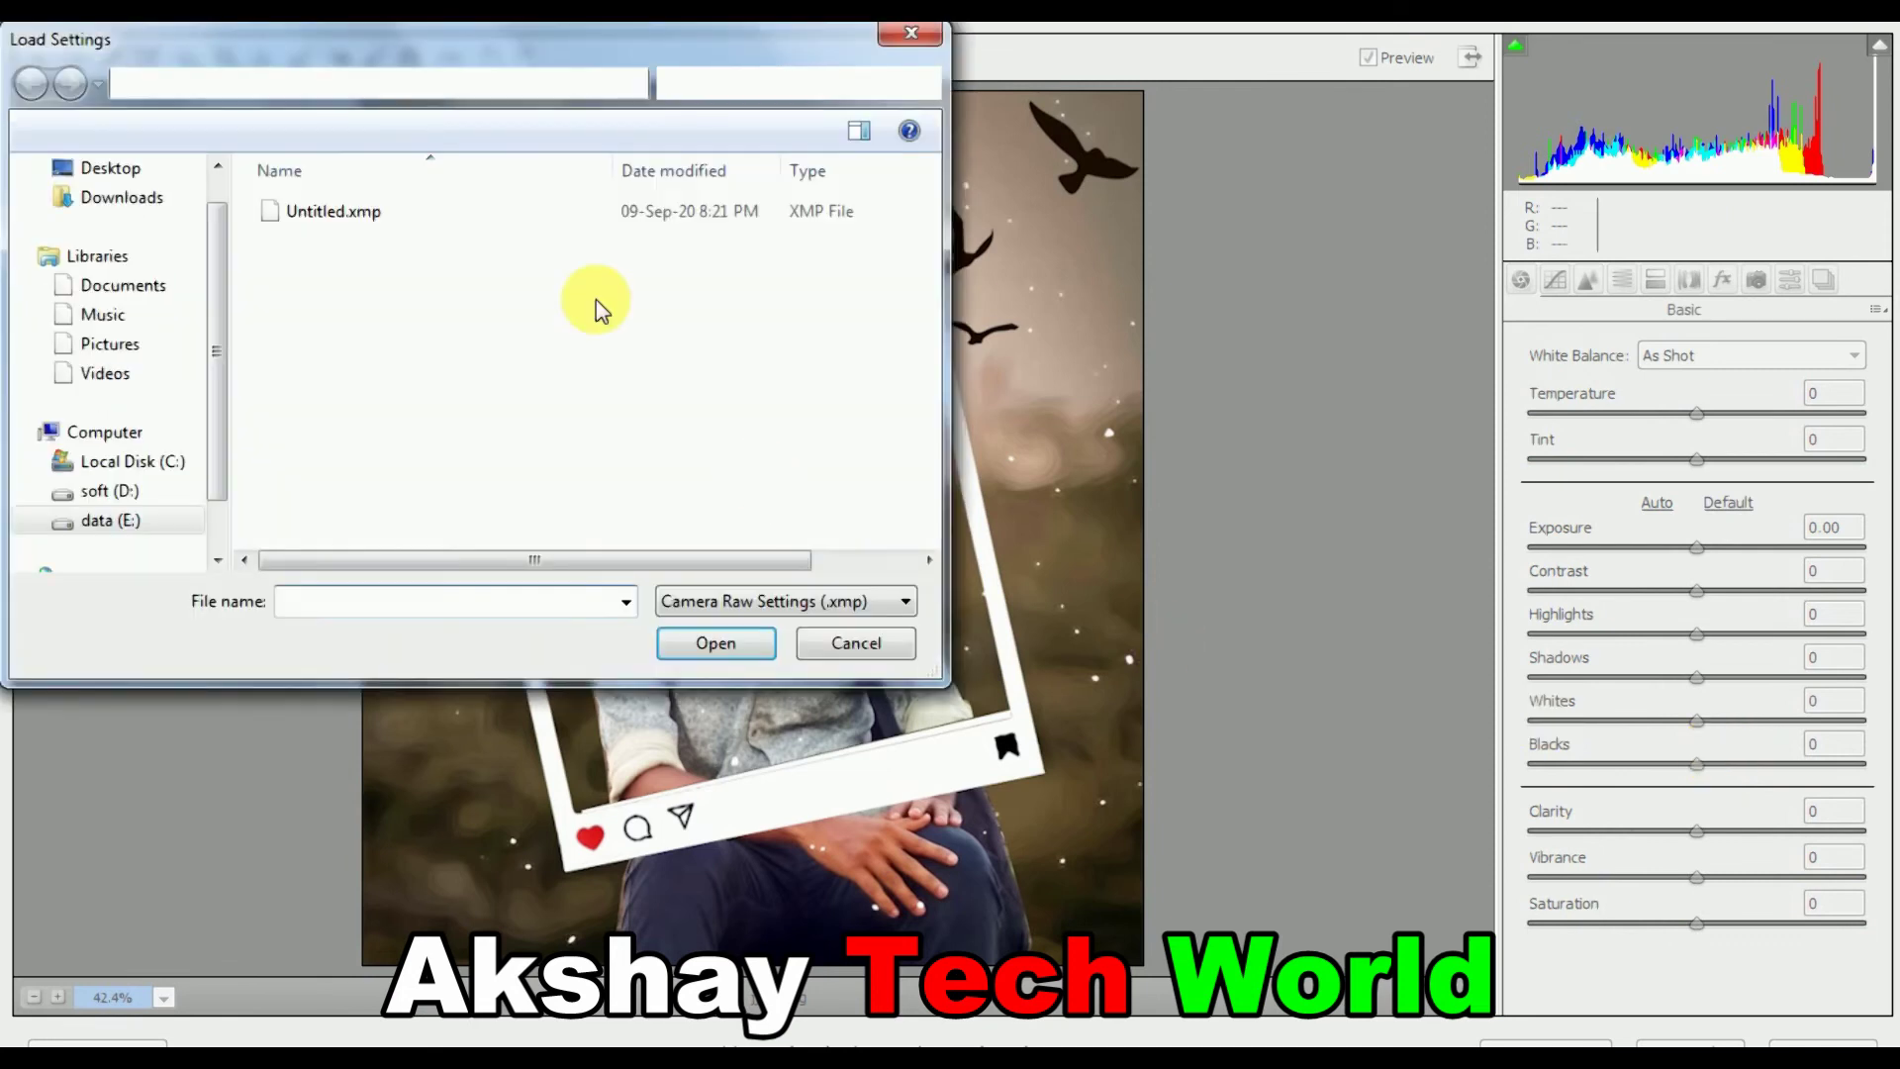
left_click(370, 206)
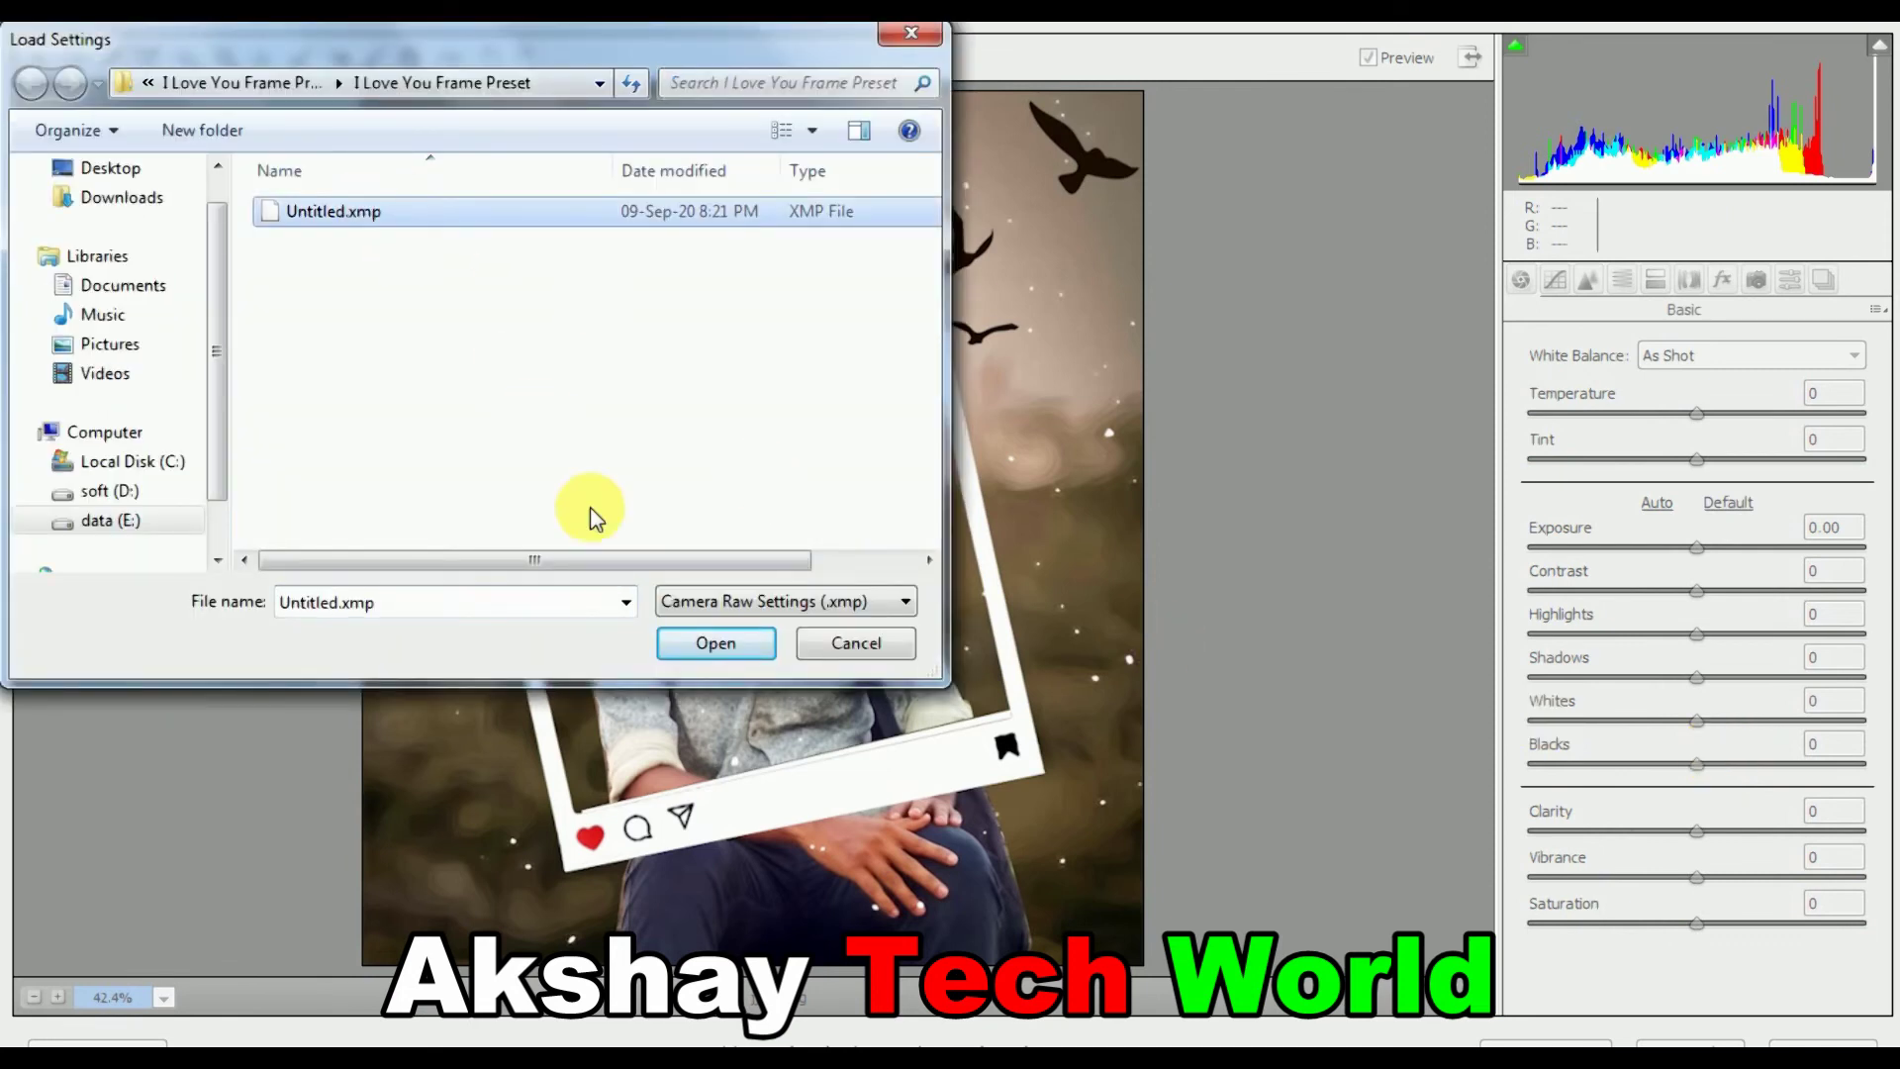
left_click(673, 648)
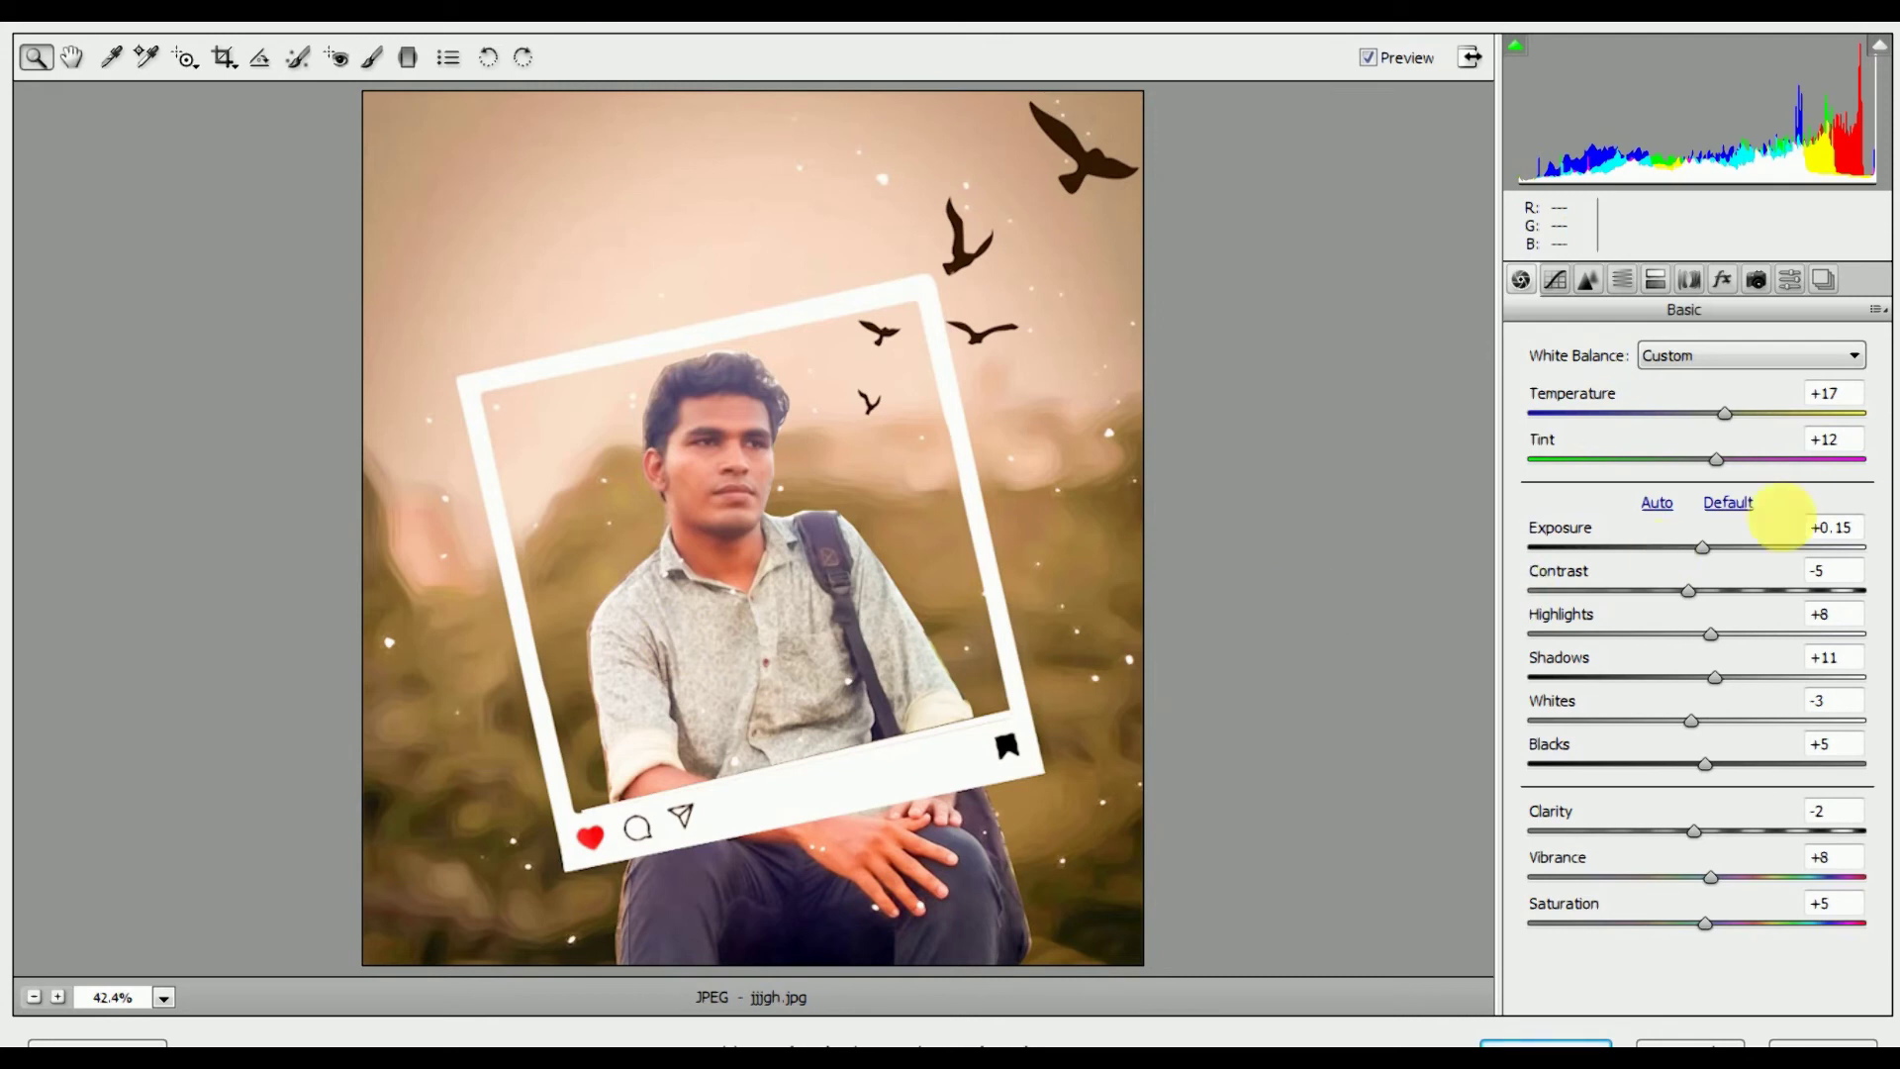
Set Highlights to +15, Shadows to +20, Clarity to +55, Blacks to -23 and Whites to -33, with Exposure slightly above 0.00
mouse_move(1715, 552)
left_mouse_down()
mouse_move(1653, 549)
mouse_move(1699, 546)
left_mouse_up()
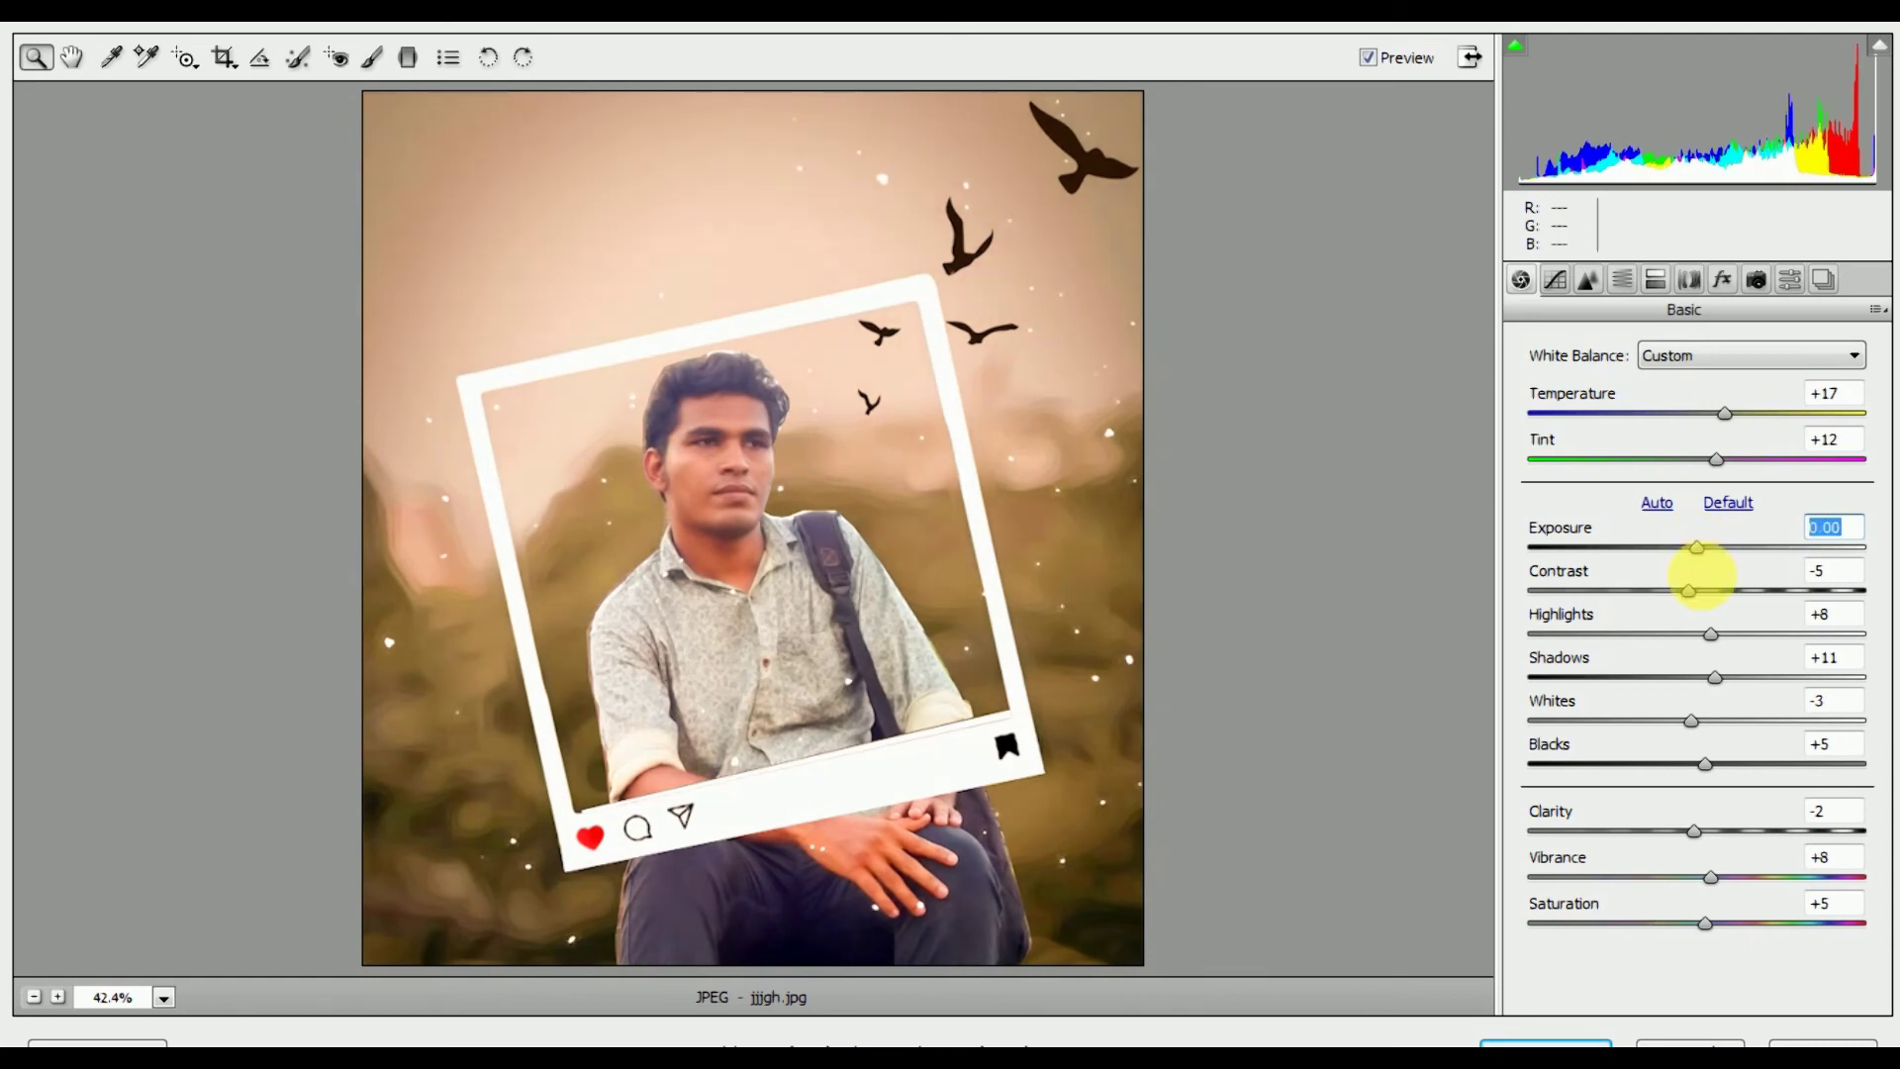
left_click_drag(1712, 638, 1719, 764)
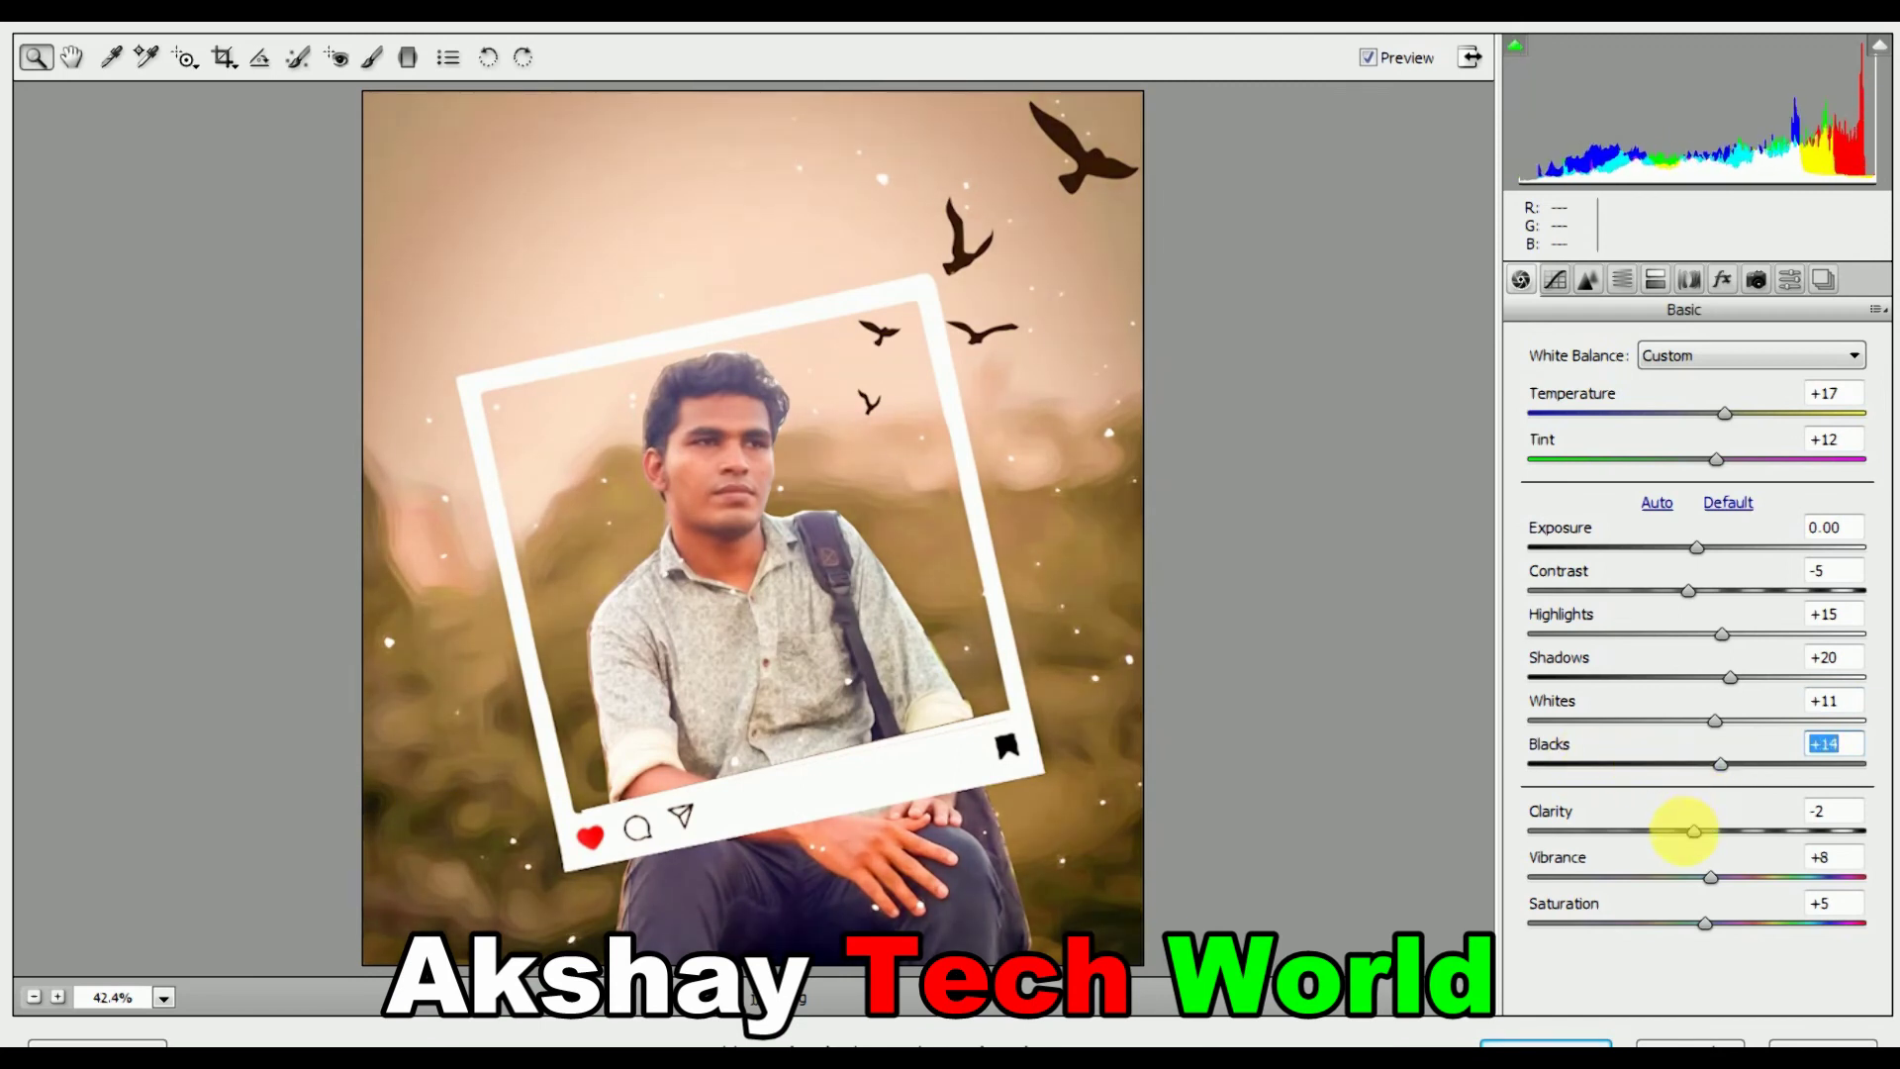
left_click_drag(1692, 834, 1766, 833)
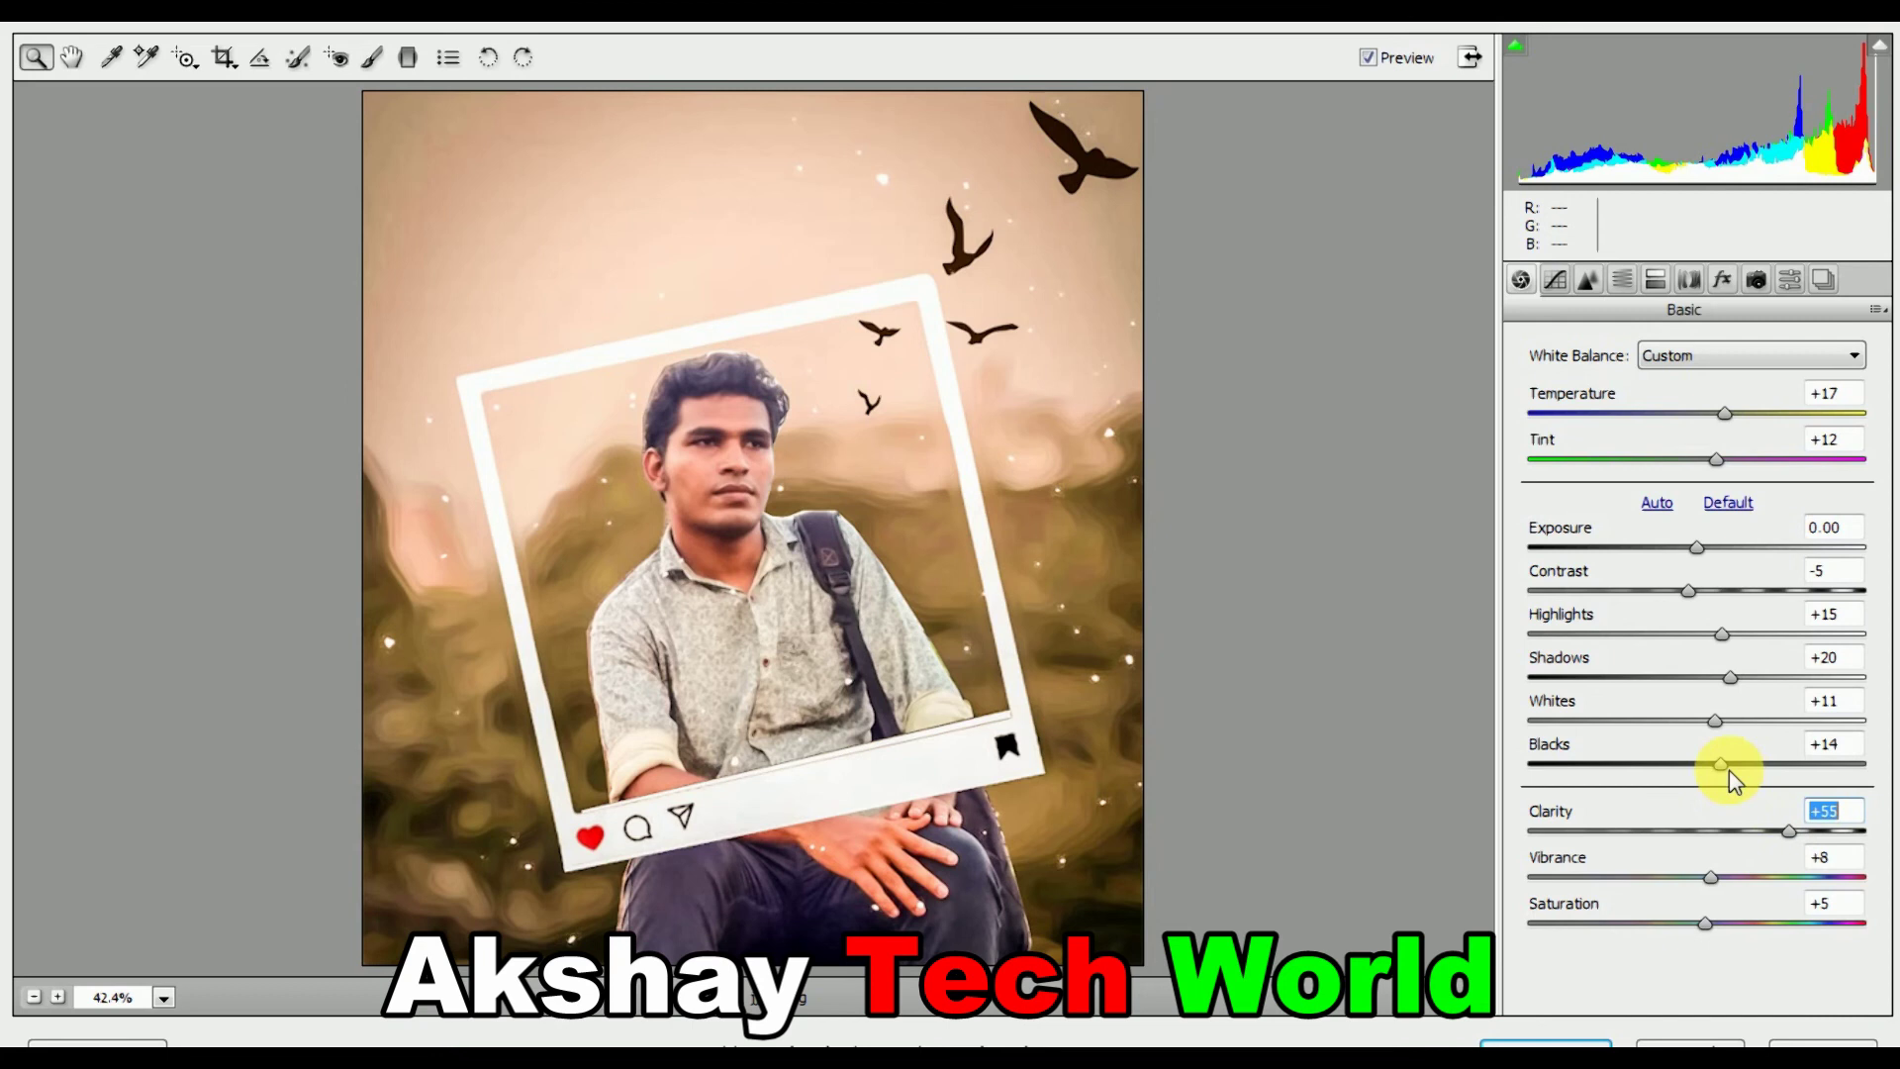
left_click_drag(1726, 766, 1640, 729)
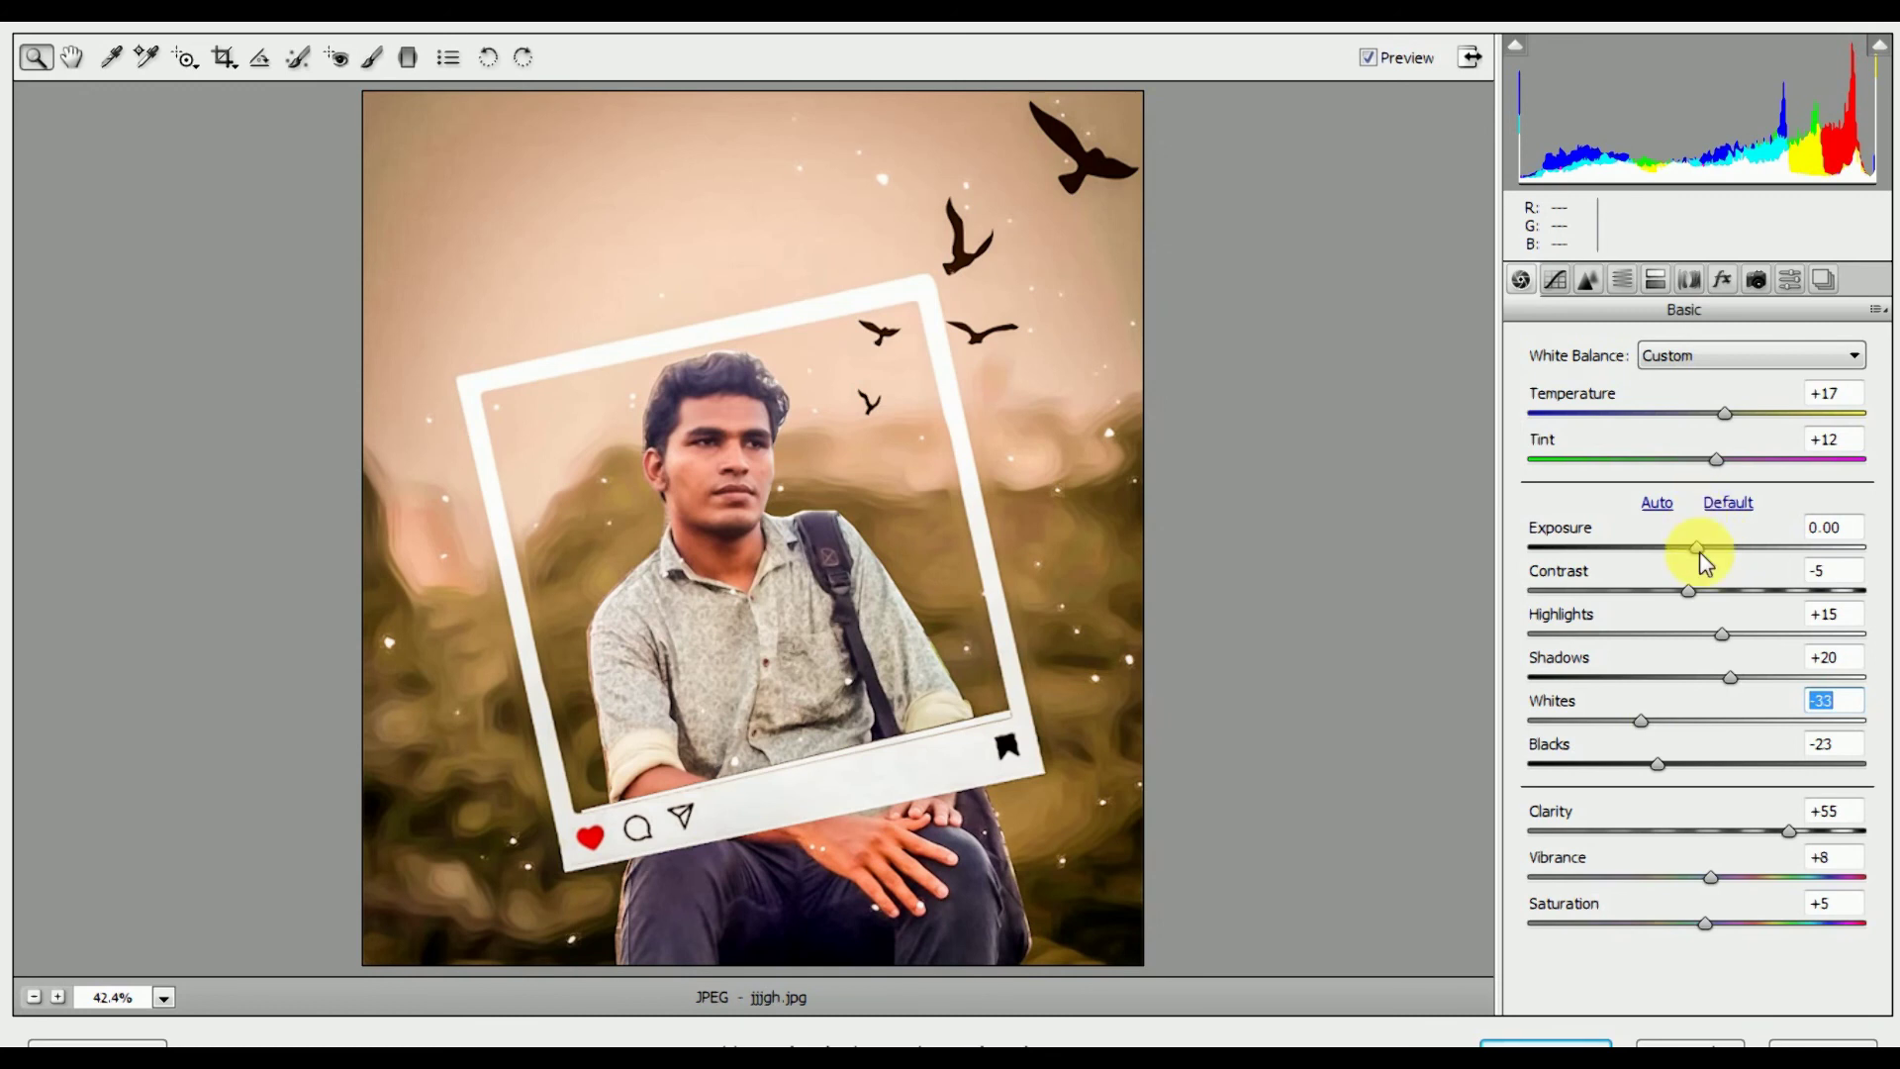
left_click_drag(1700, 550, 1710, 552)
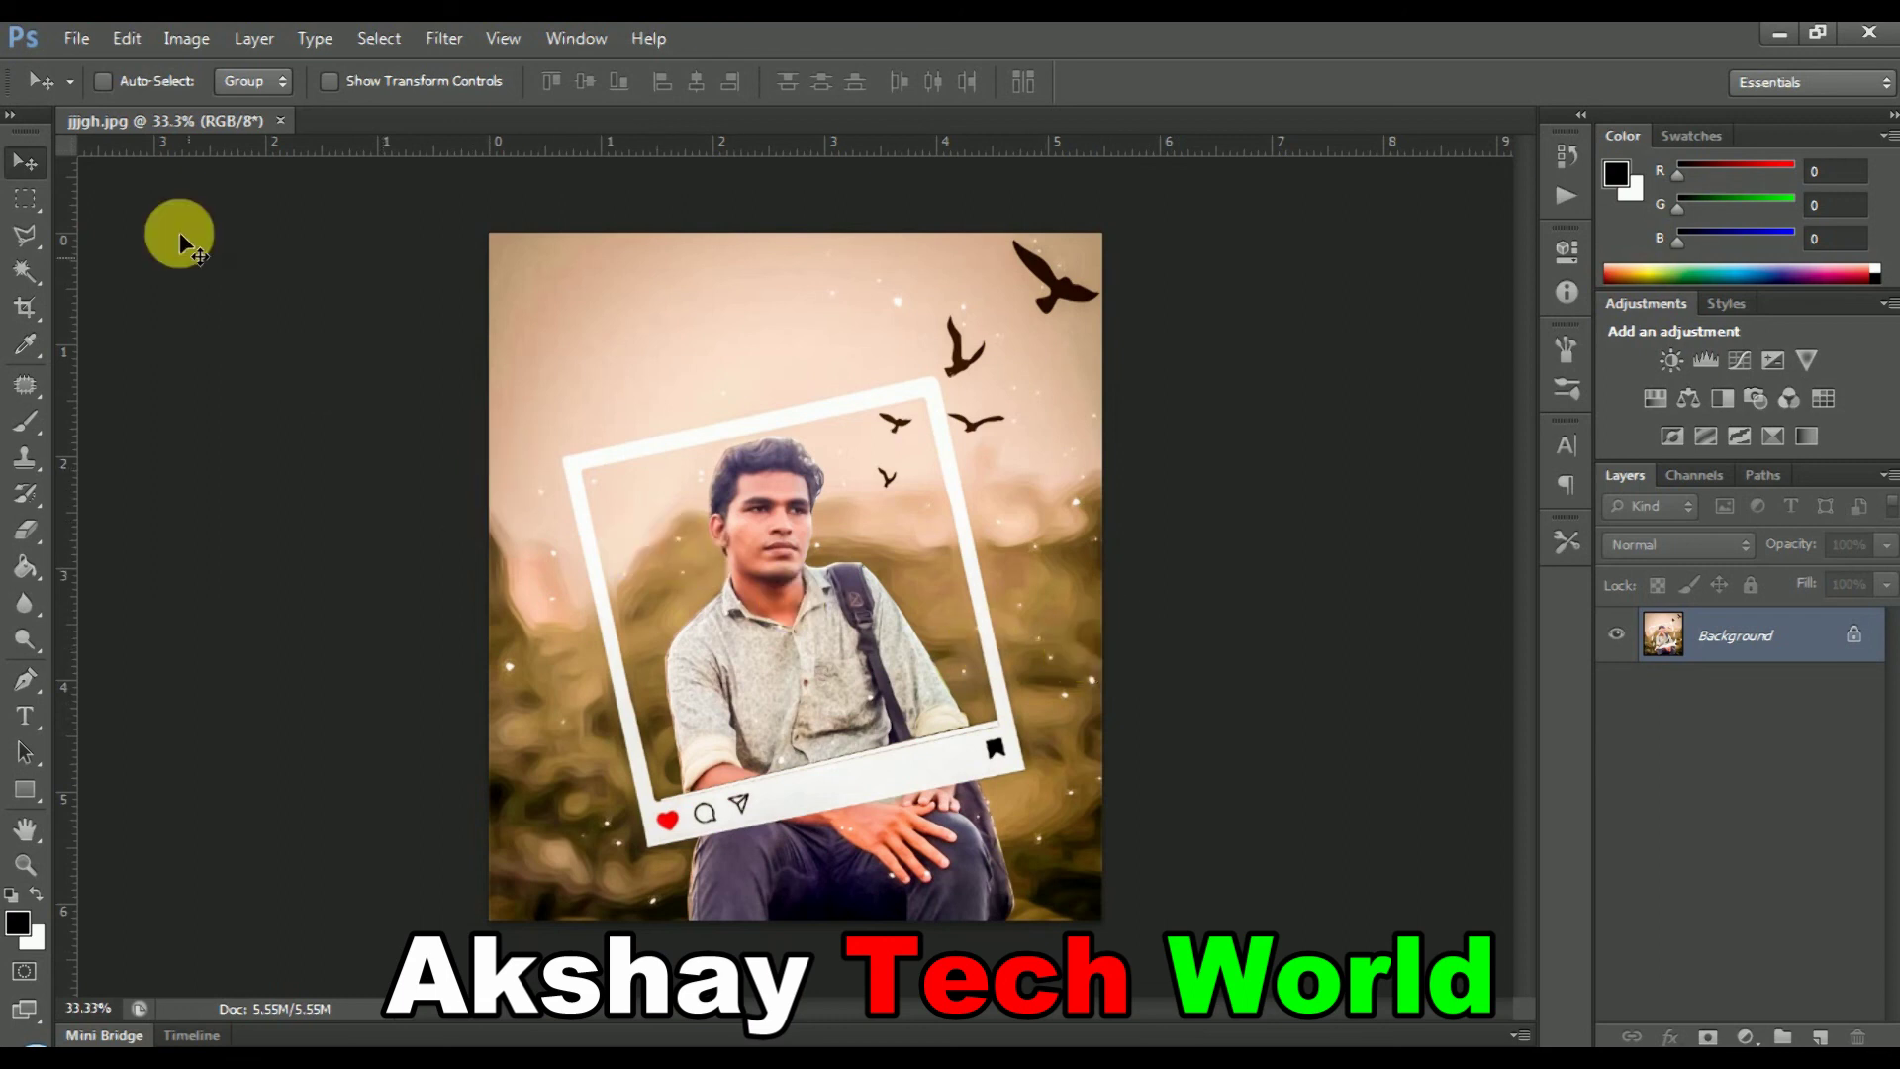
Save the image as JPEG jjjgh on the Desktop, replacing the existing file, at Maximum quality 12 with Baseline ("Standard") format
left_click(81, 36)
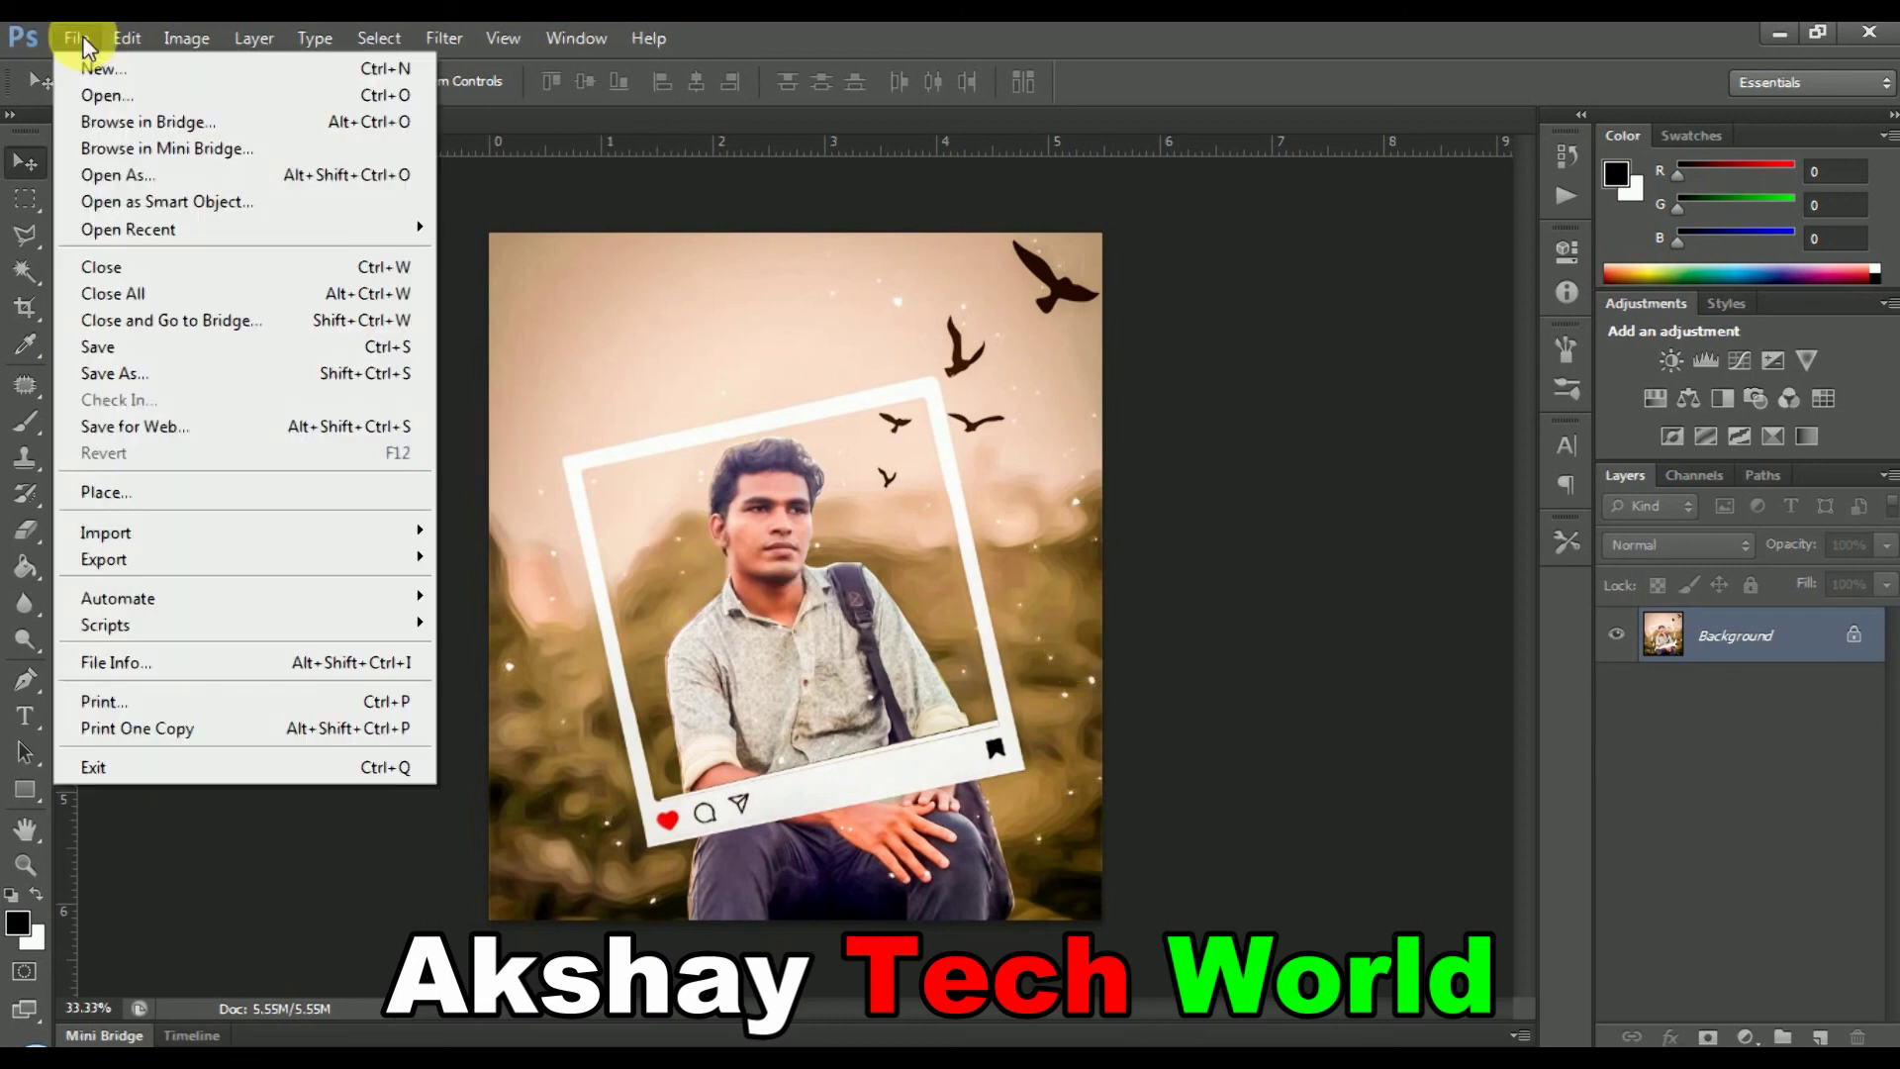
left_click(139, 372)
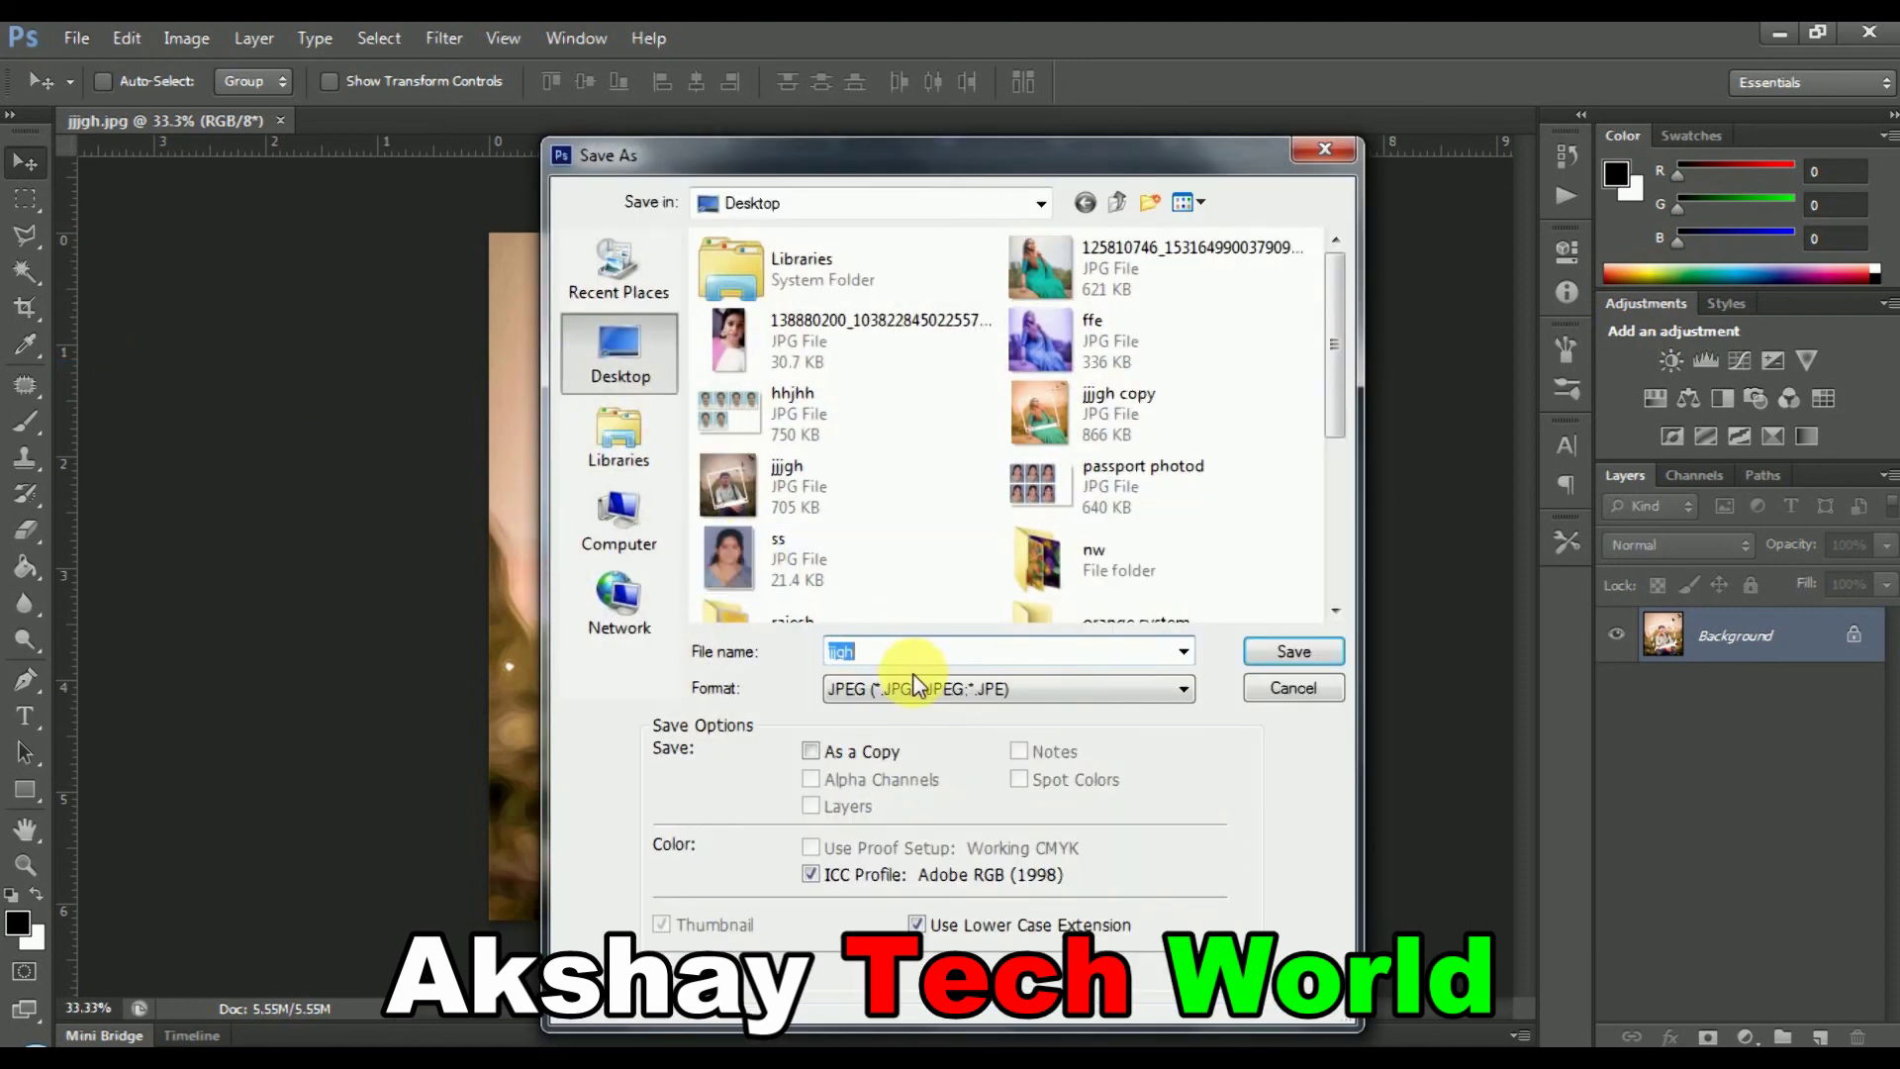
left_click(919, 685)
left_click(918, 685)
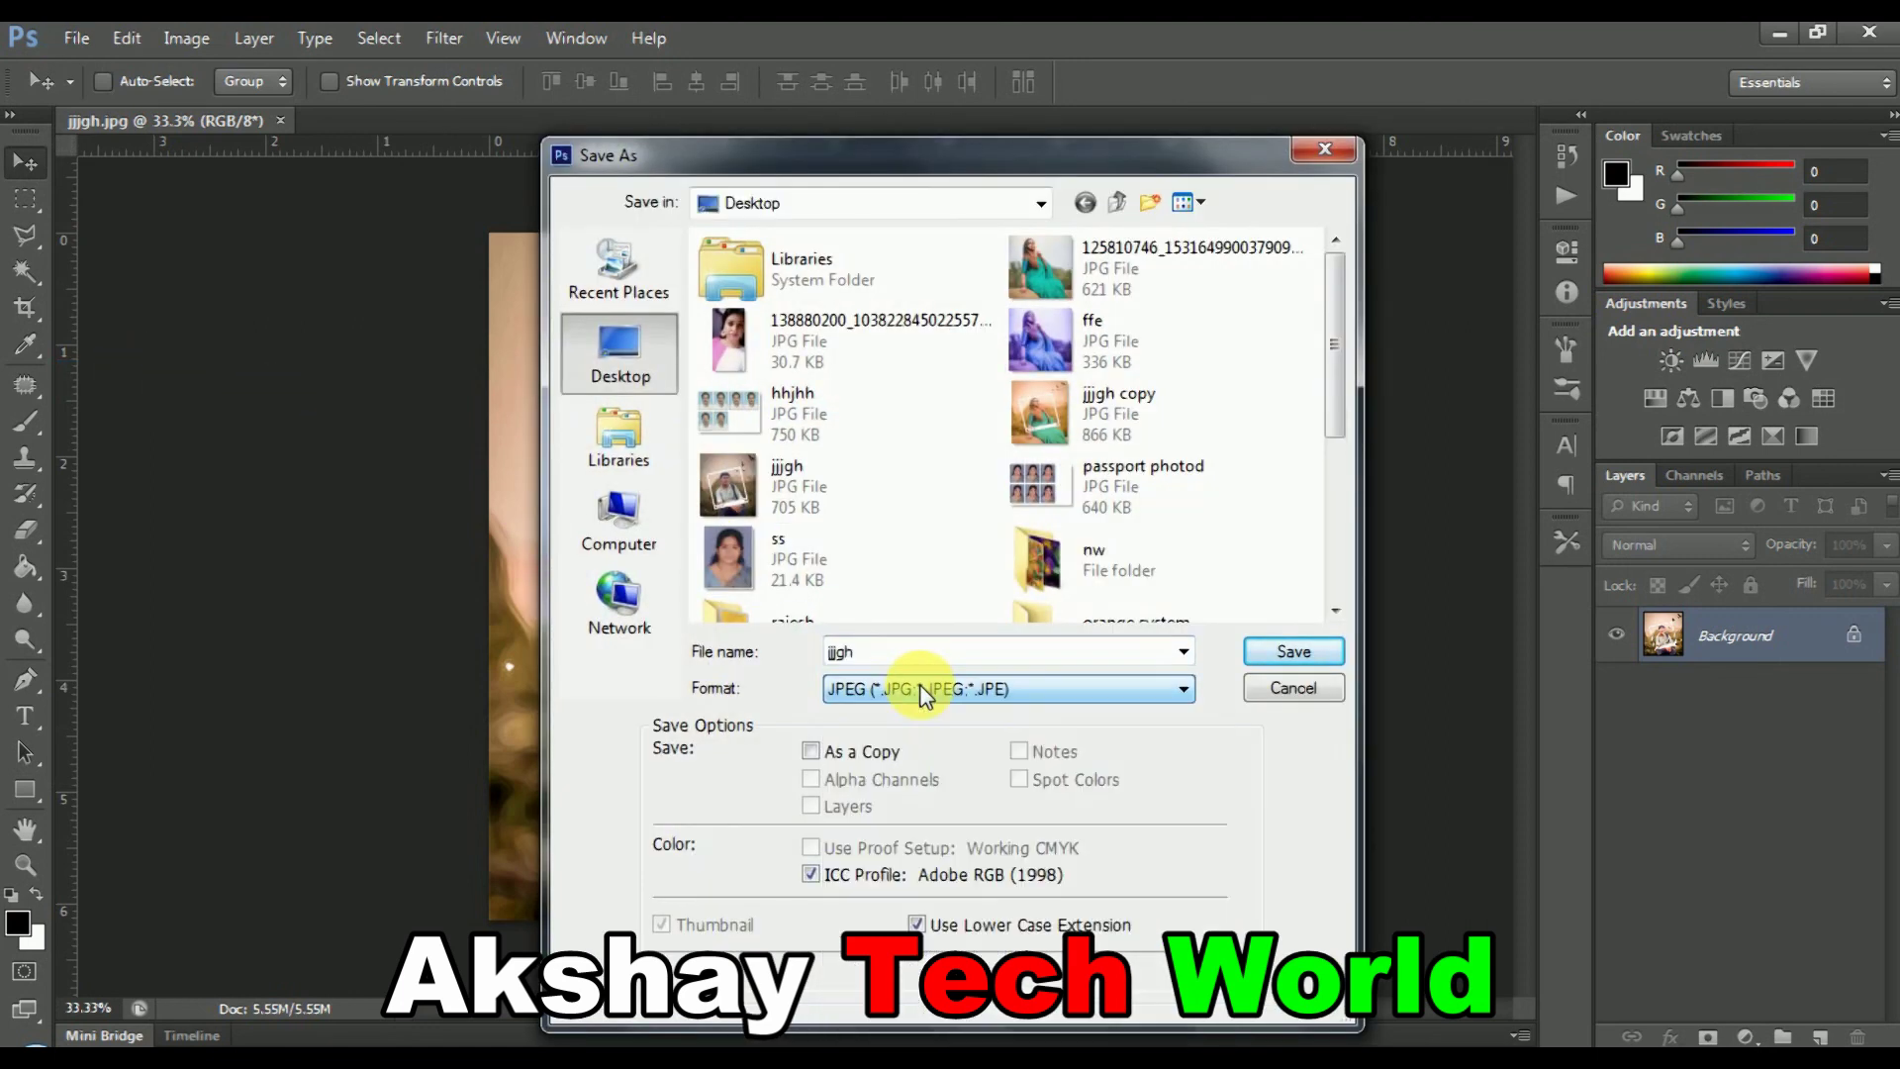
left_click(1296, 650)
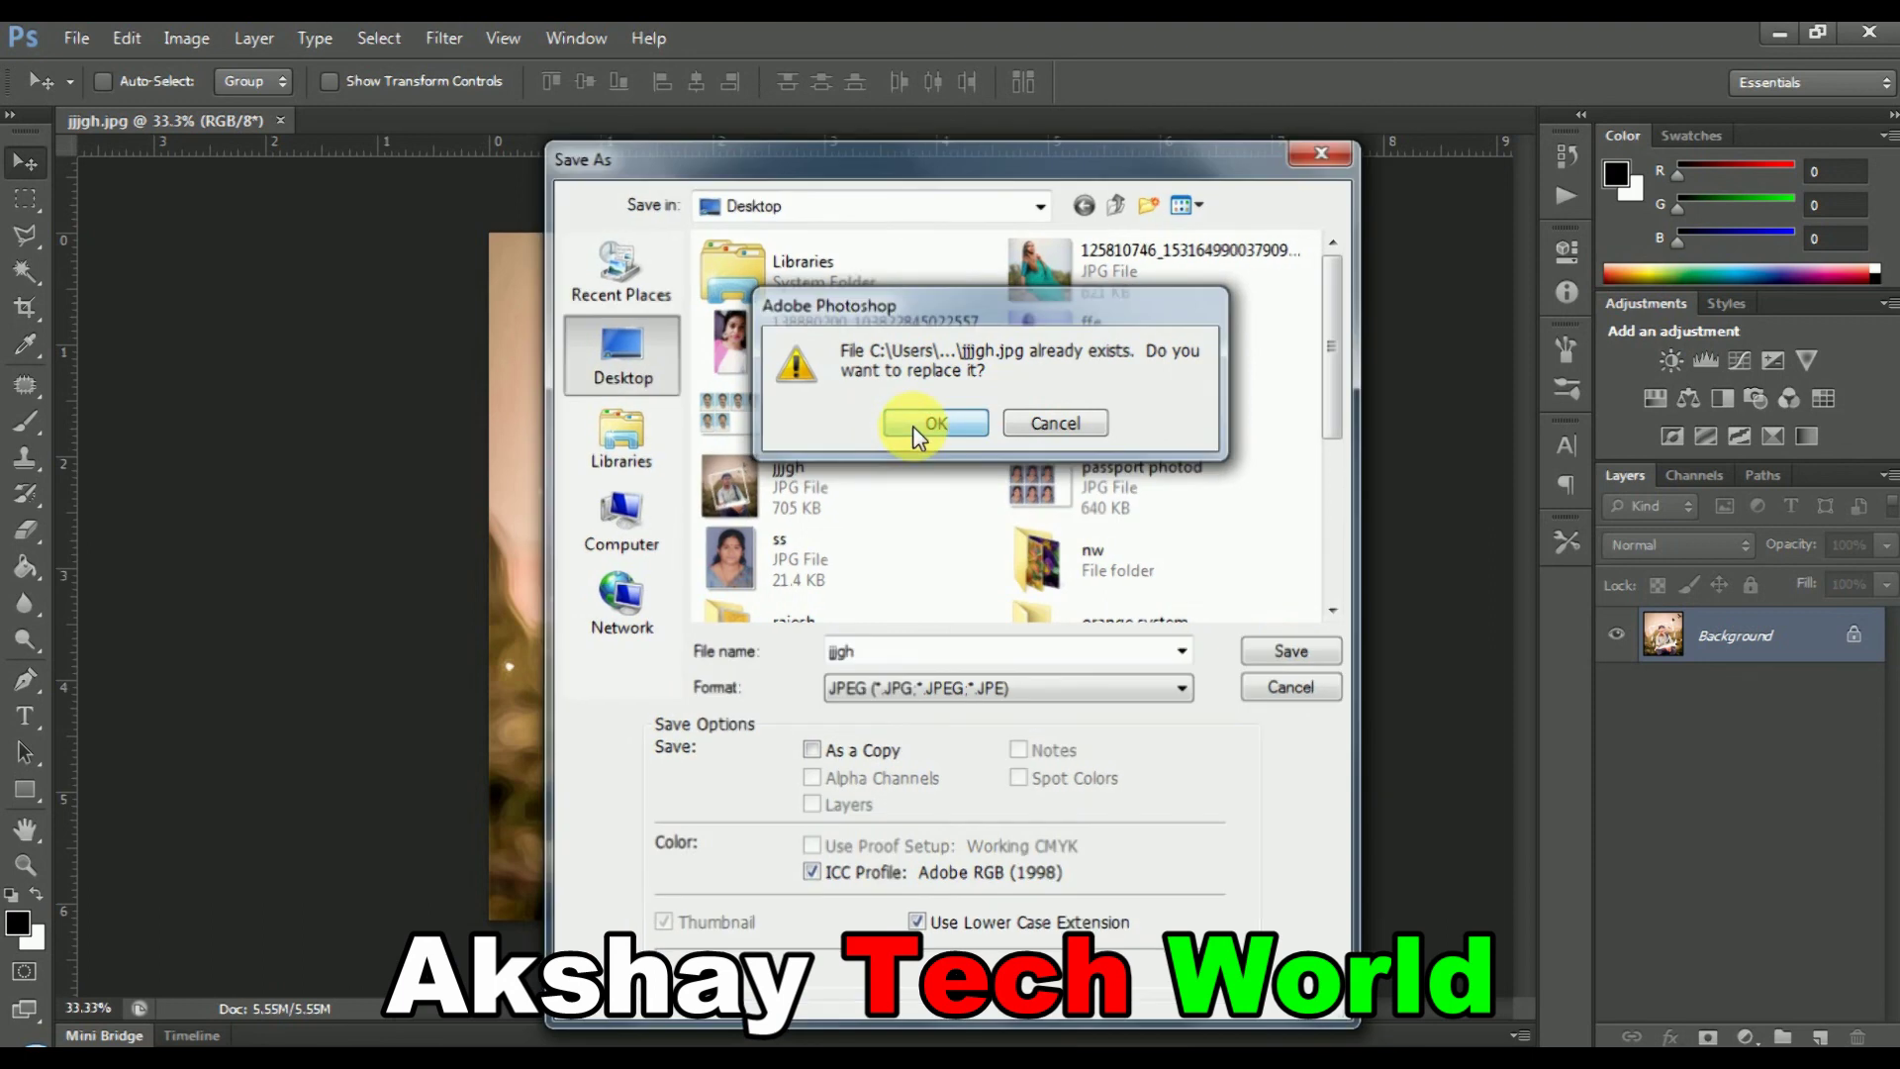
left_click(912, 426)
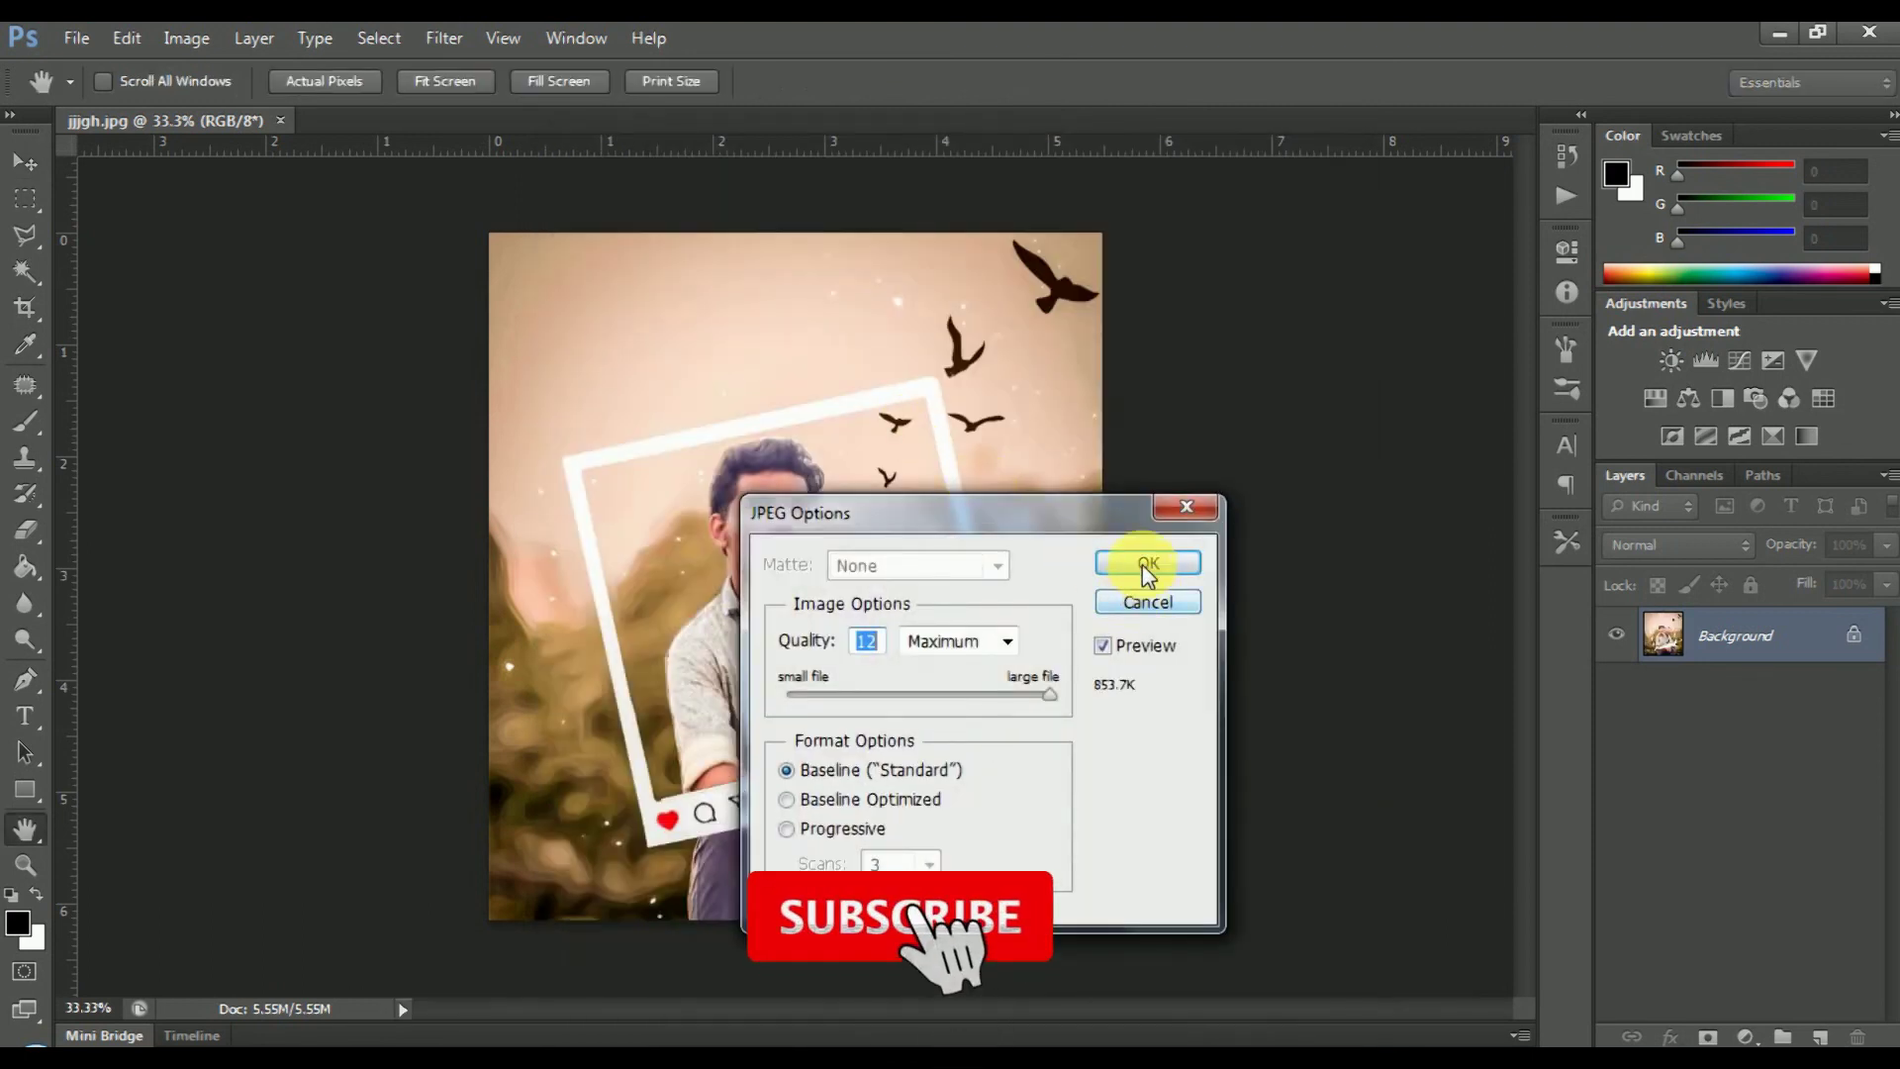
left_click(1142, 564)
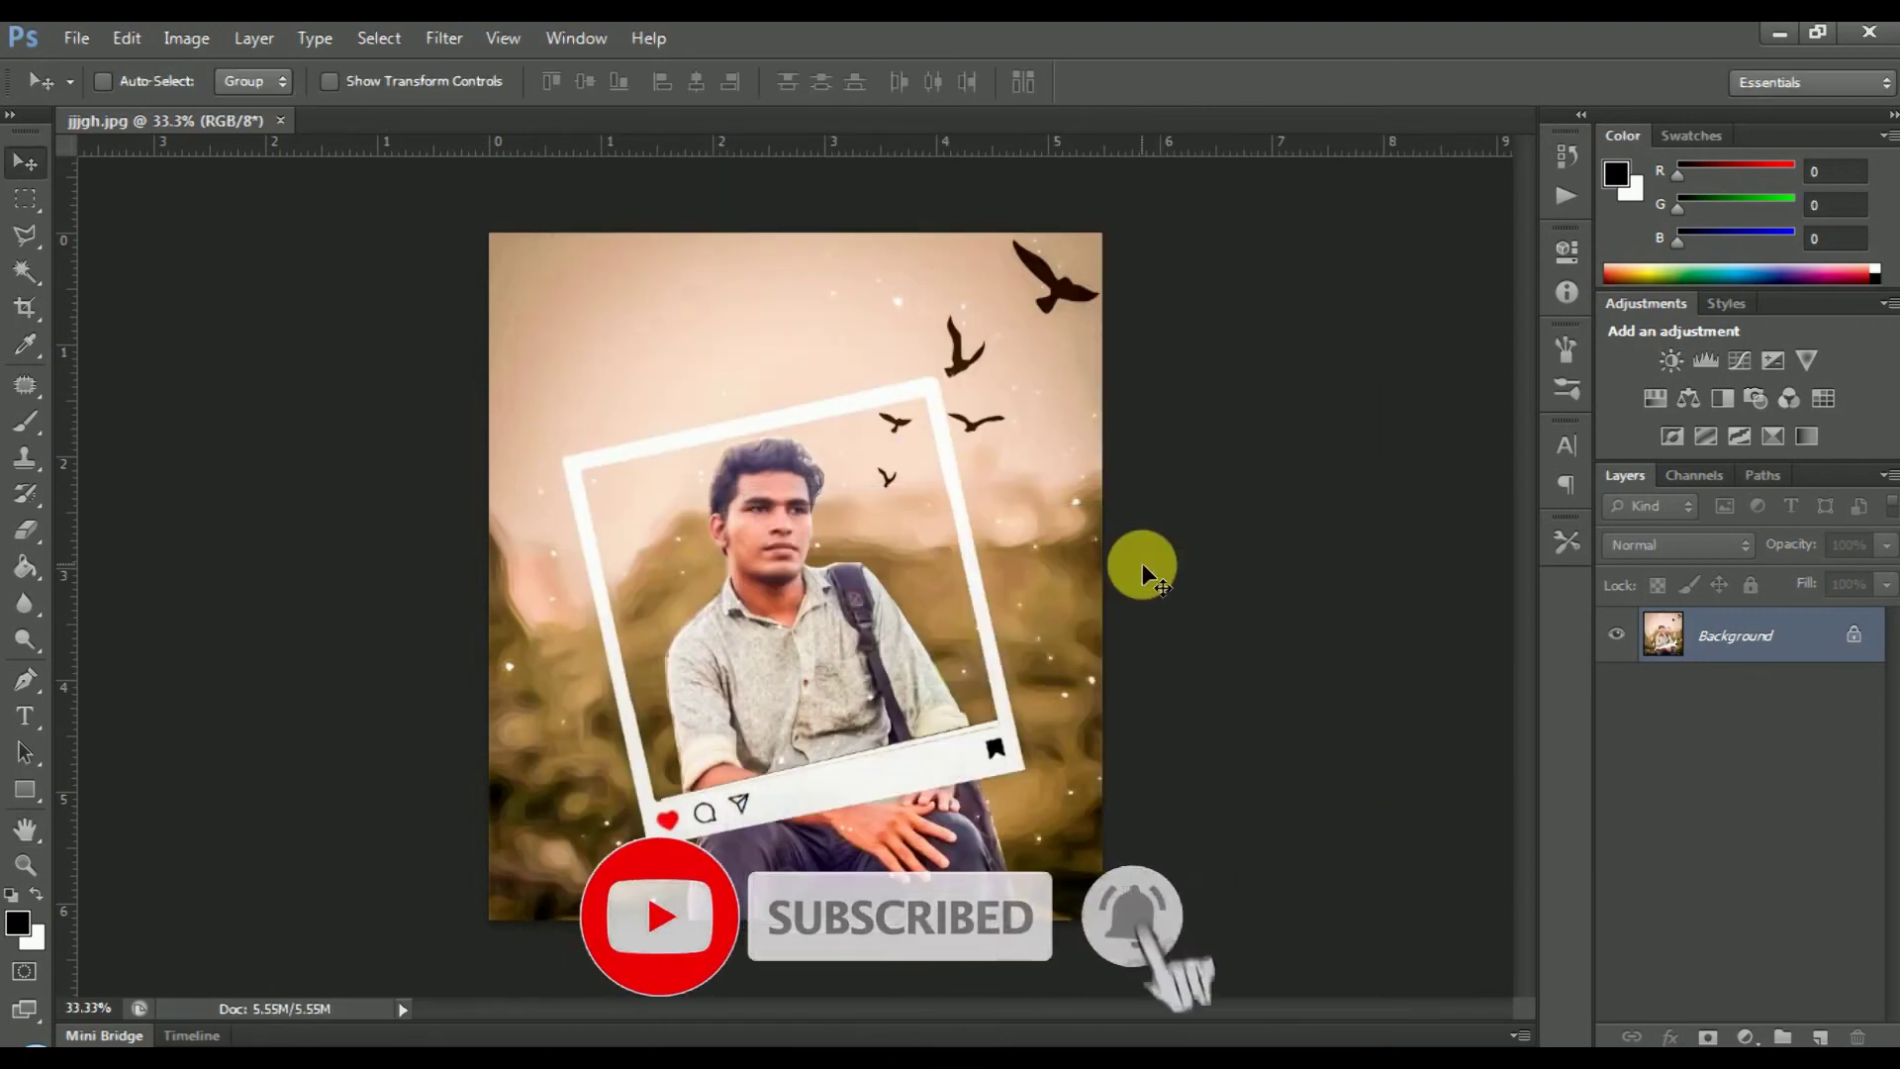